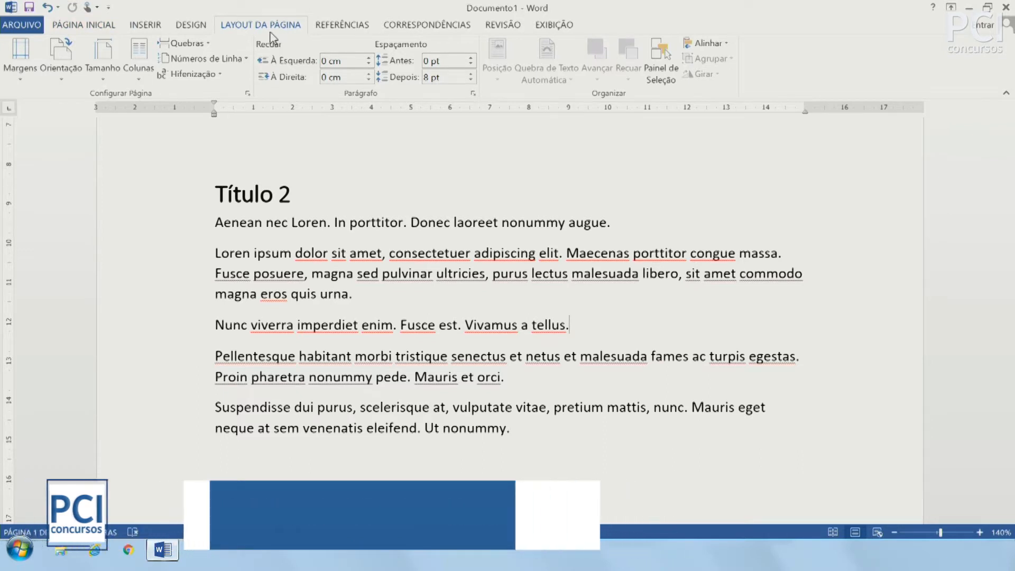
Step: Reset the "Título 1" heading at the start of the document to the Normal style
left_click(341, 25)
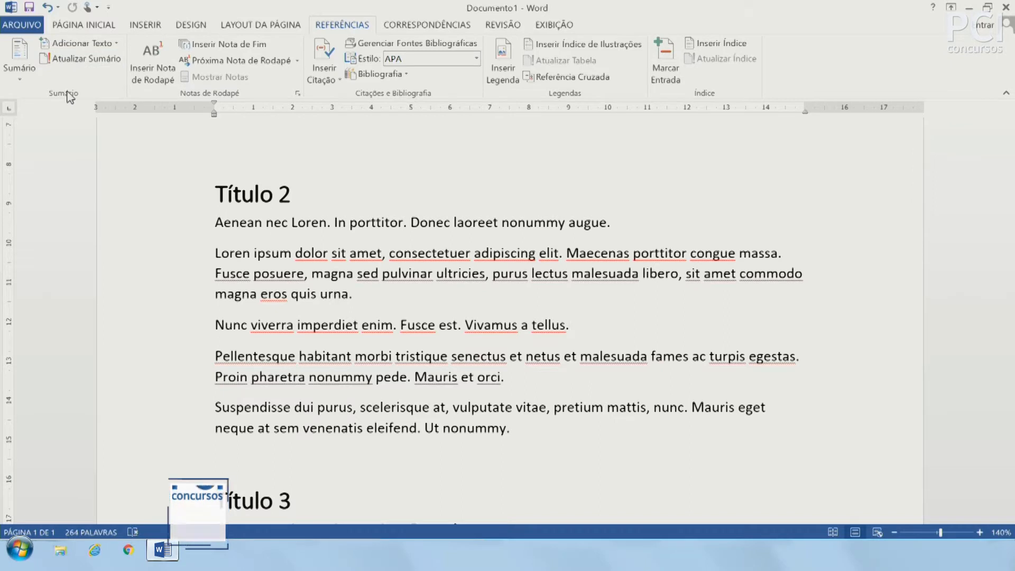
left_click(322, 232)
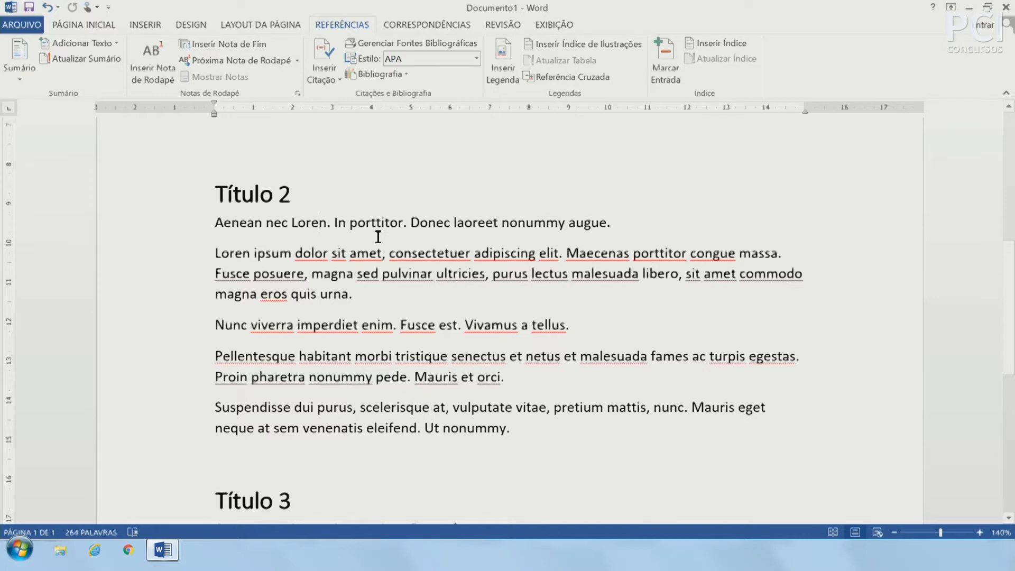
scroll(376, 235, "up", 6)
left_click(254, 267)
left_click(84, 25)
left_click(495, 58)
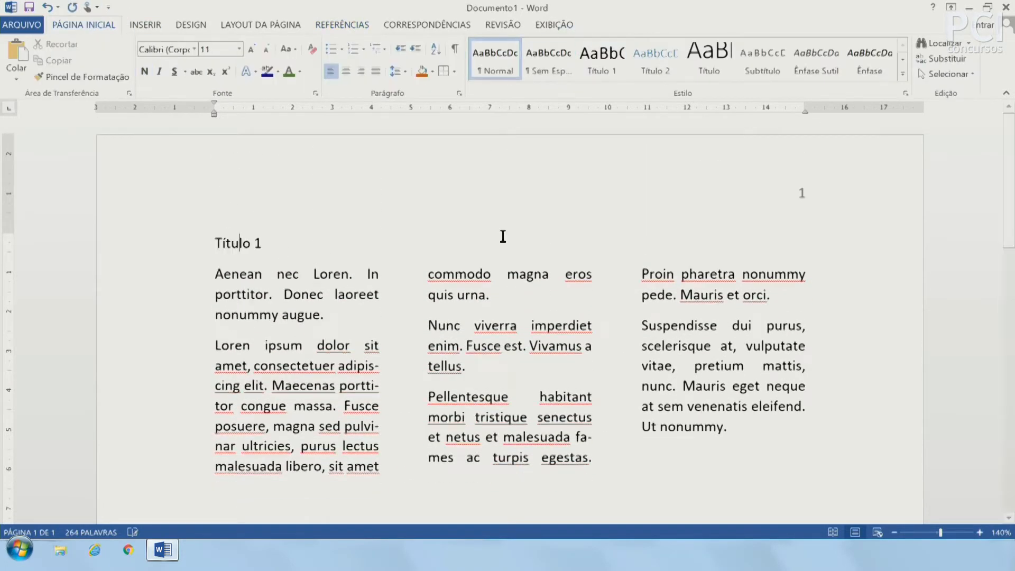
Step: Reset the "Título 2" and "Título 3" headings to the Normal style
scroll(489, 244, "down", 4)
scroll(489, 244, "down", 1)
left_click(253, 312)
left_click(495, 58)
scroll(339, 304, "down", 6)
left_click(256, 169)
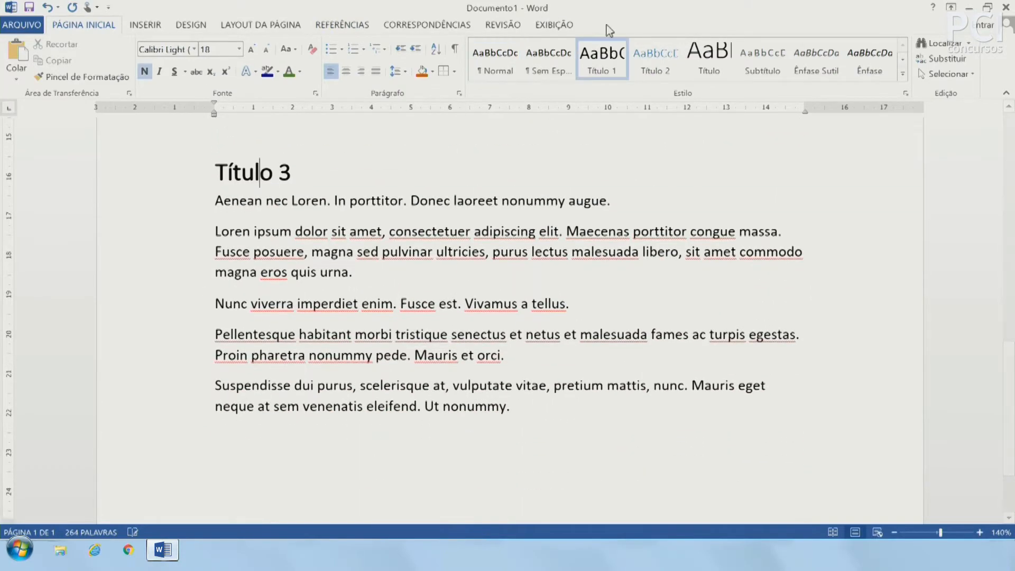
left_click(514, 67)
Step: Include the "Título 1" line in the table of contents as Nível 1 with Adicionar Texto
scroll(537, 322, "up", 10)
left_click(275, 243)
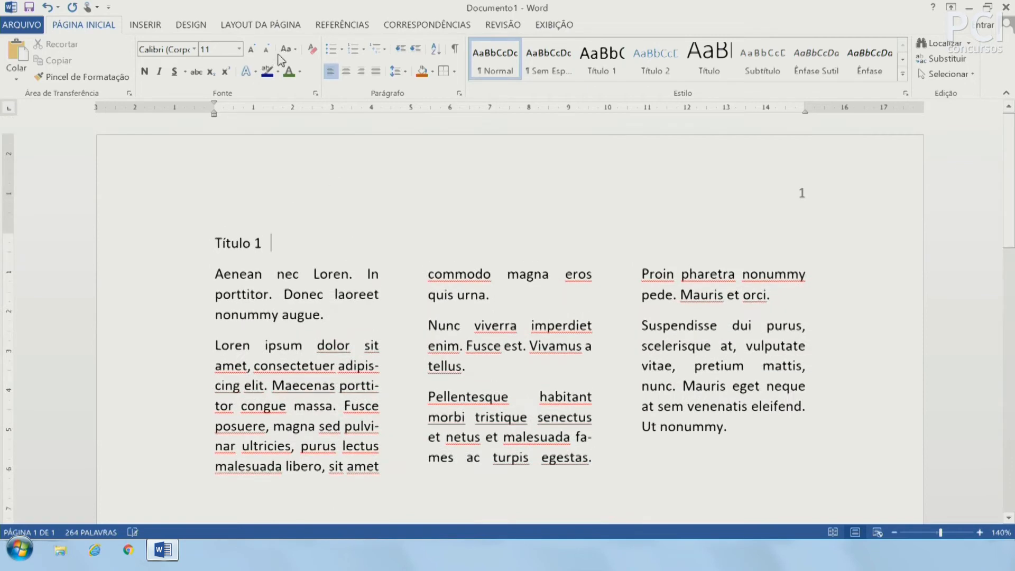
left_click(342, 25)
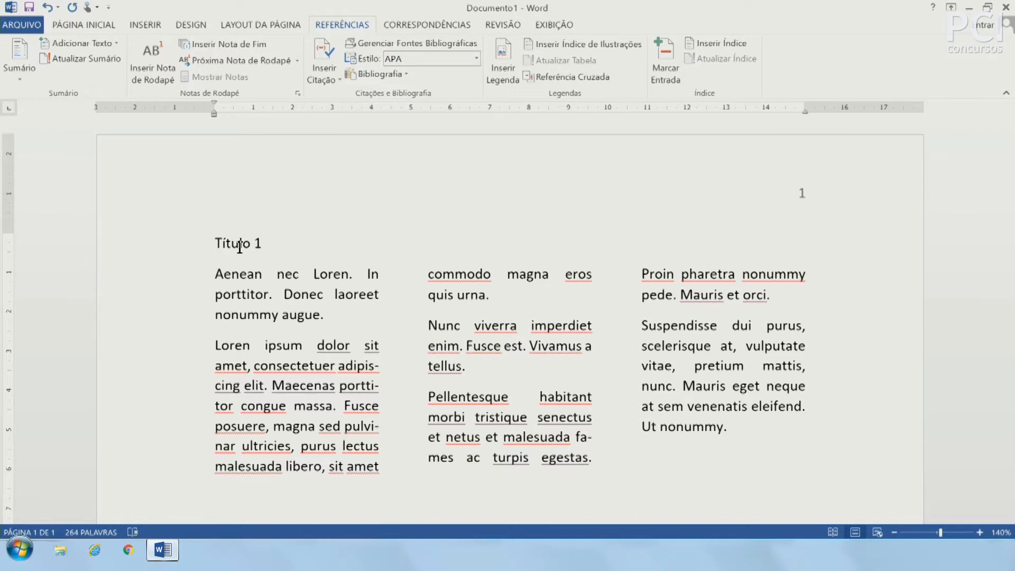
left_click(92, 26)
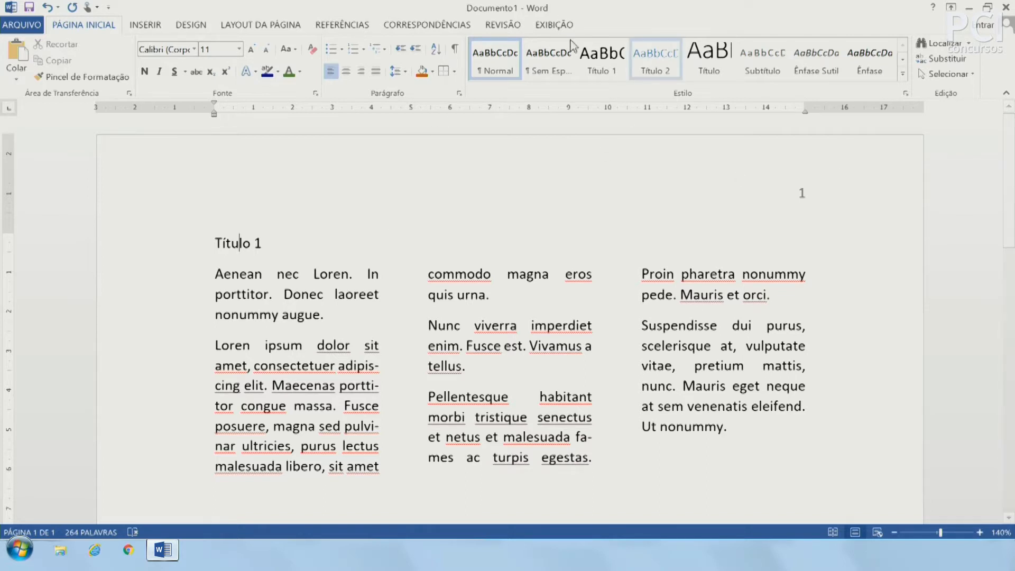
left_click(336, 25)
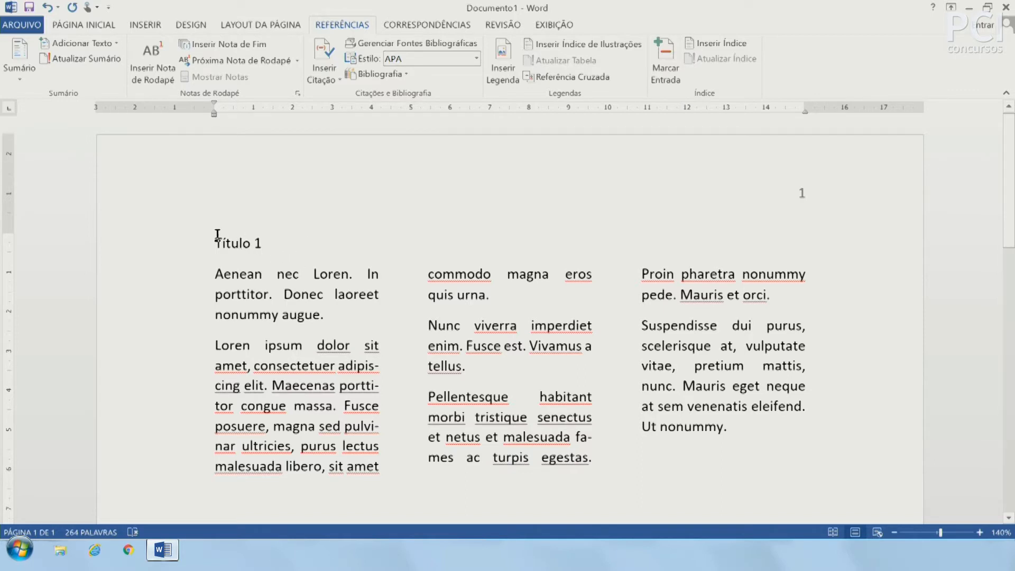
left_click(116, 50)
left_click(224, 222)
left_click_drag(239, 244, 267, 244)
left_click(96, 45)
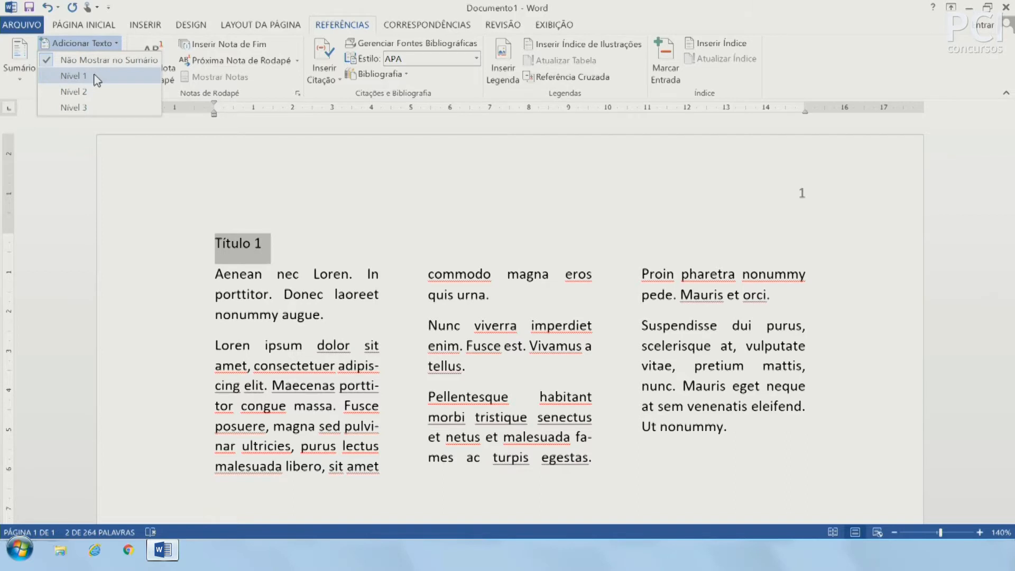
left_click(74, 75)
left_click(314, 279)
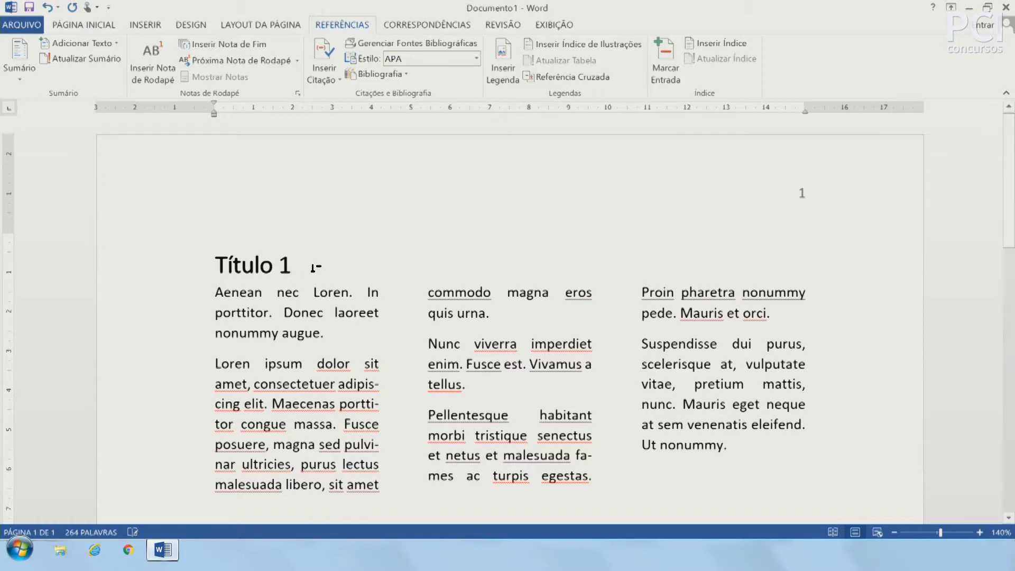
Step: Include the "Título 2" and "Título 3" lines in the table of contents as Nível 1
scroll(268, 291, "down", 5)
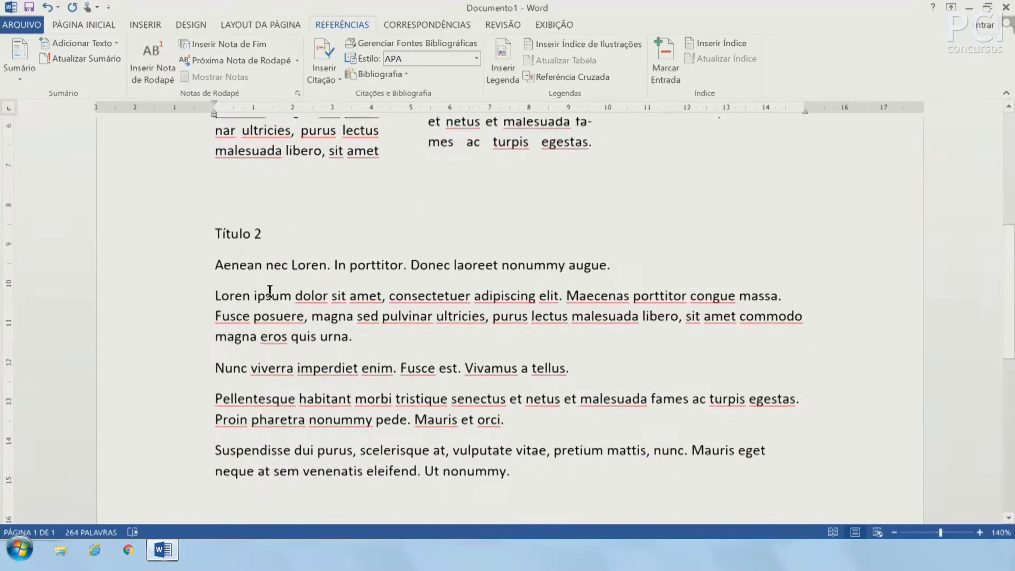
left_click(195, 227)
left_click(80, 43)
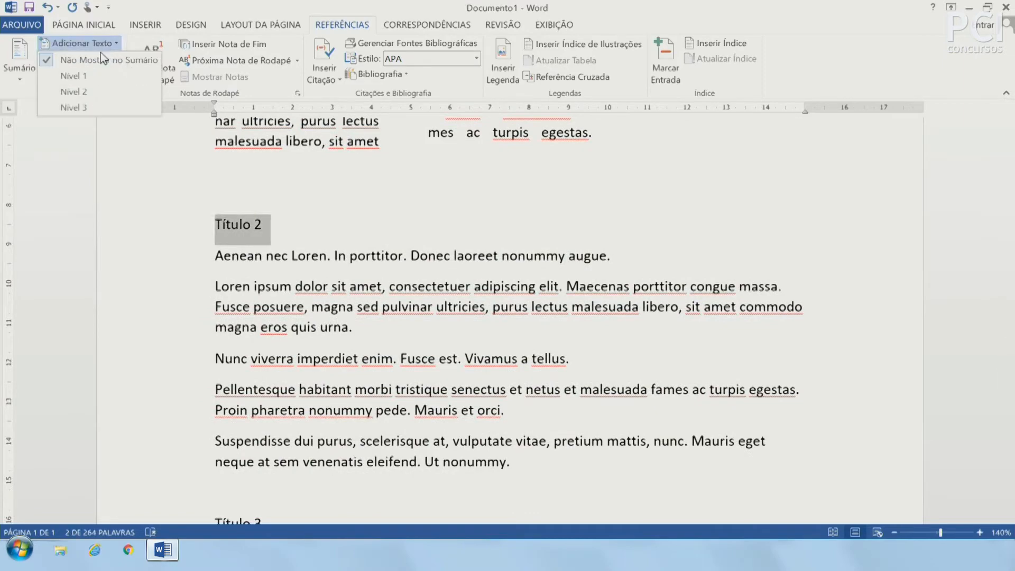
left_click(74, 73)
scroll(385, 221, "down", 5)
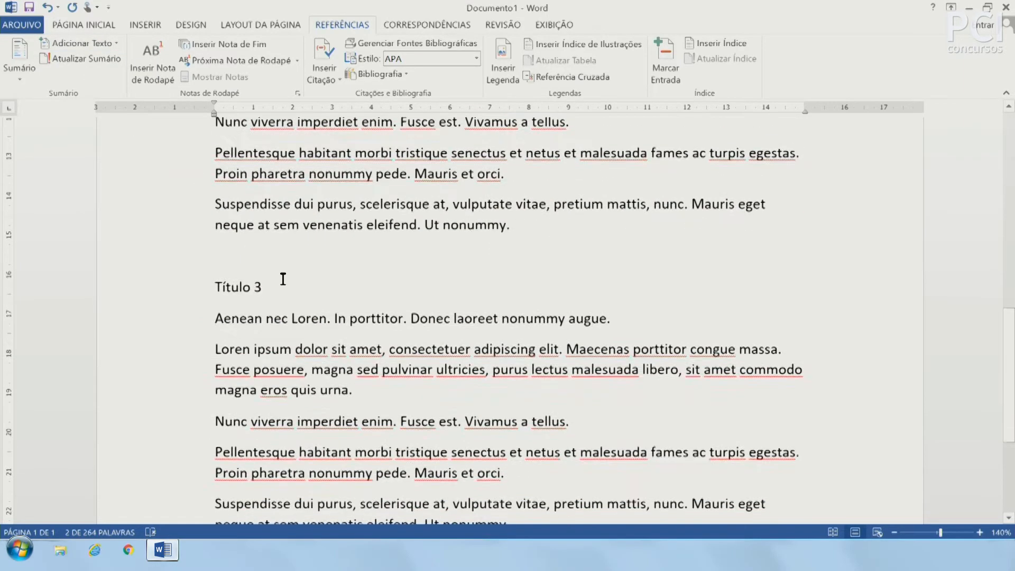
left_click(199, 292)
left_click(80, 43)
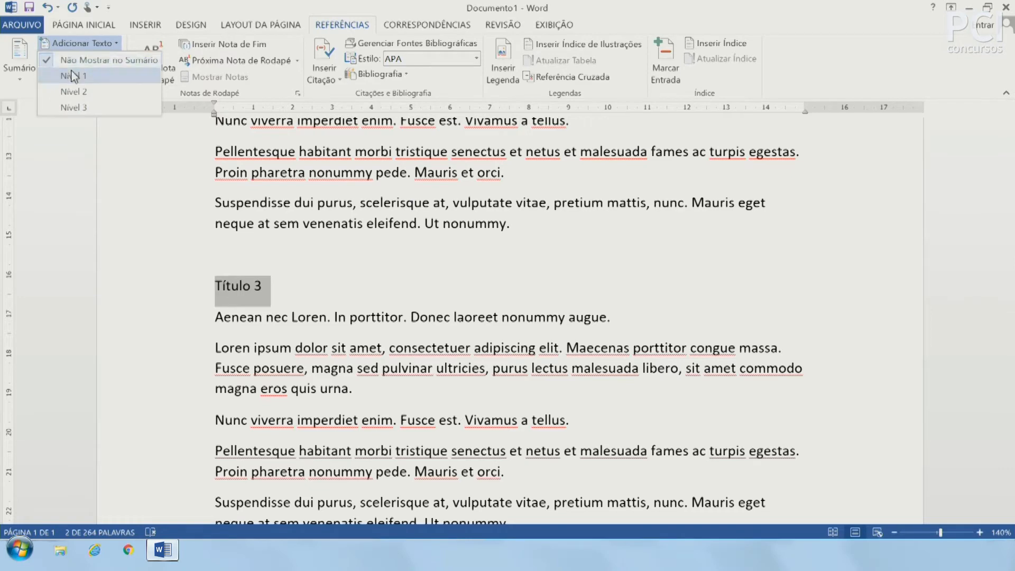
left_click(74, 73)
left_click(224, 300)
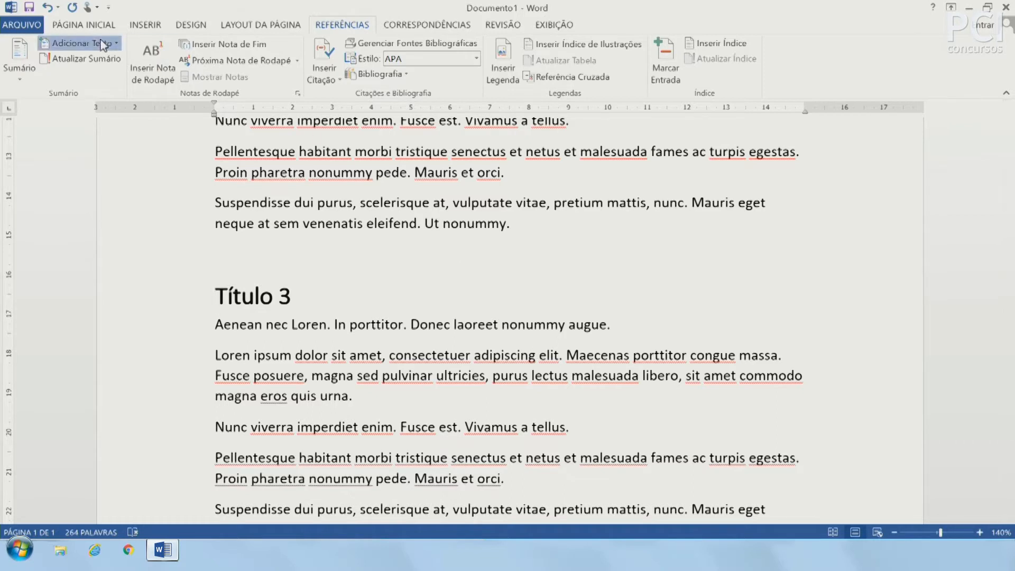
Step: Examine the style, multilevel list options and table-of-contents level available for the "Título 3" heading
left_click(85, 43)
left_click(376, 369)
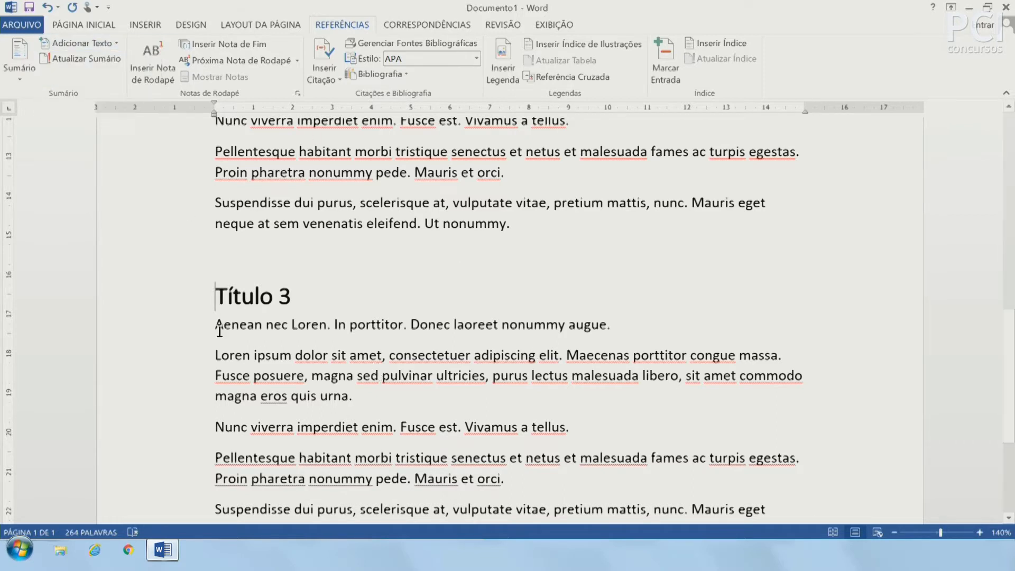
left_click(87, 26)
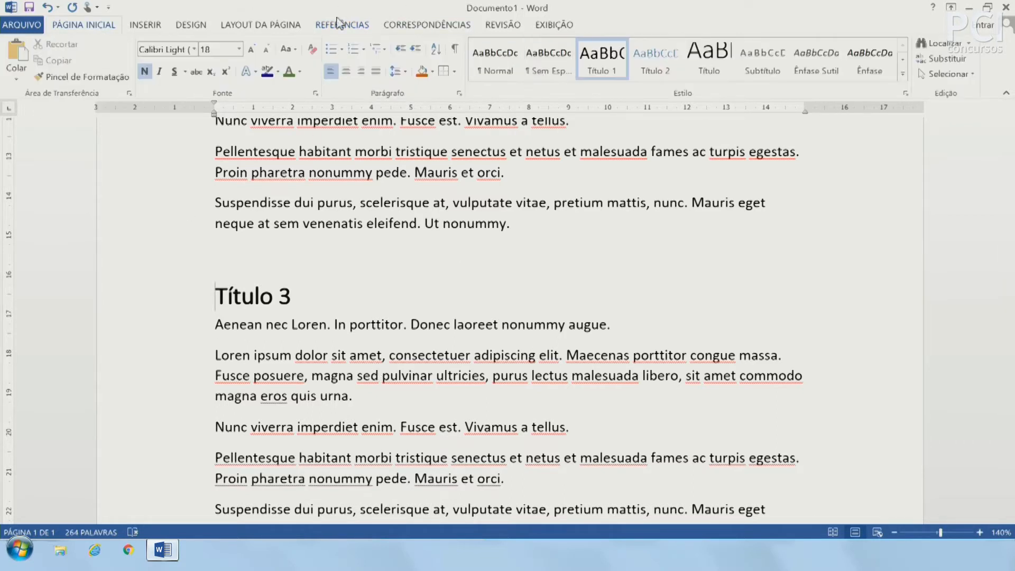
left_click(386, 49)
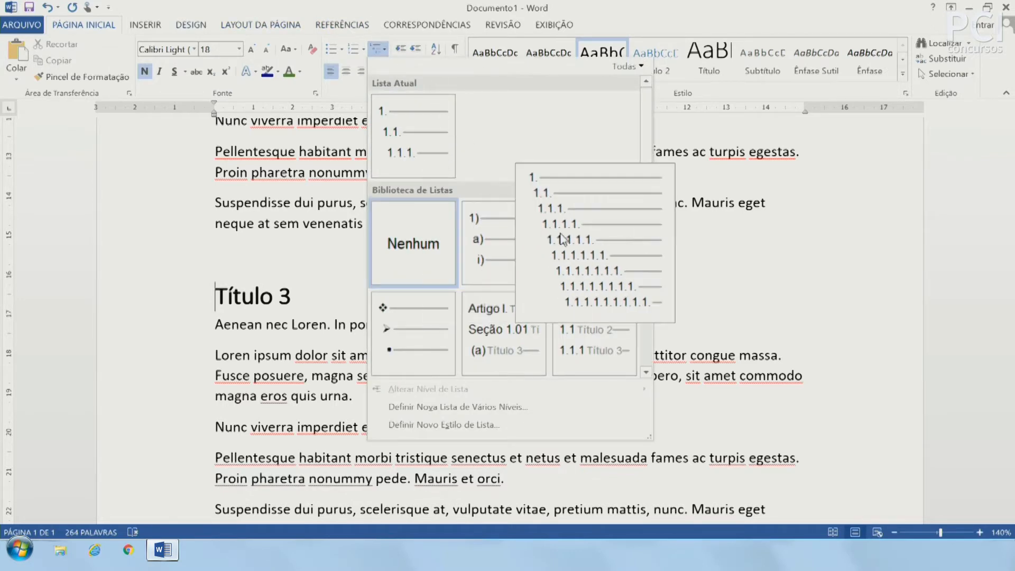
left_click(705, 325)
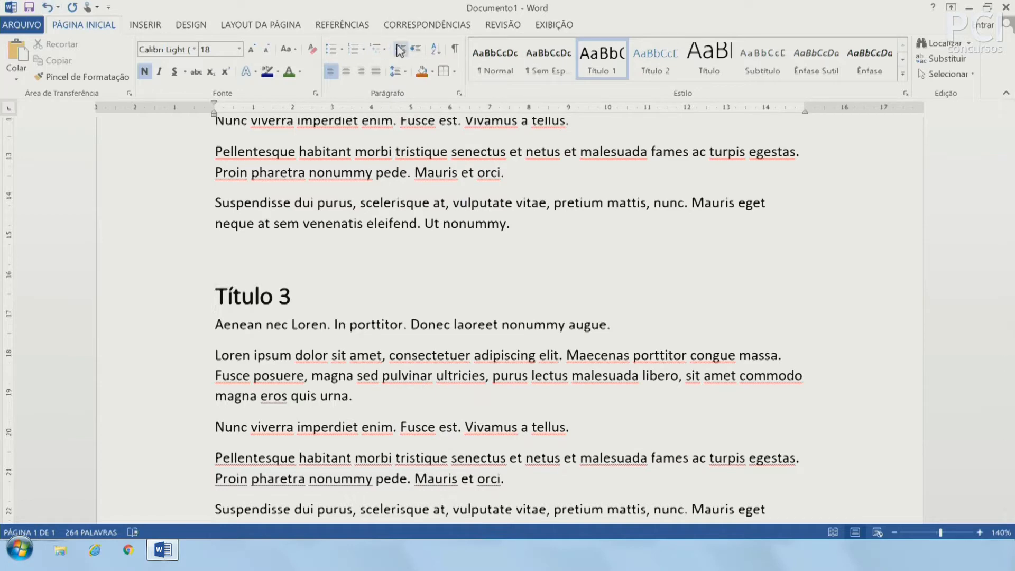
left_click(358, 30)
left_click(103, 43)
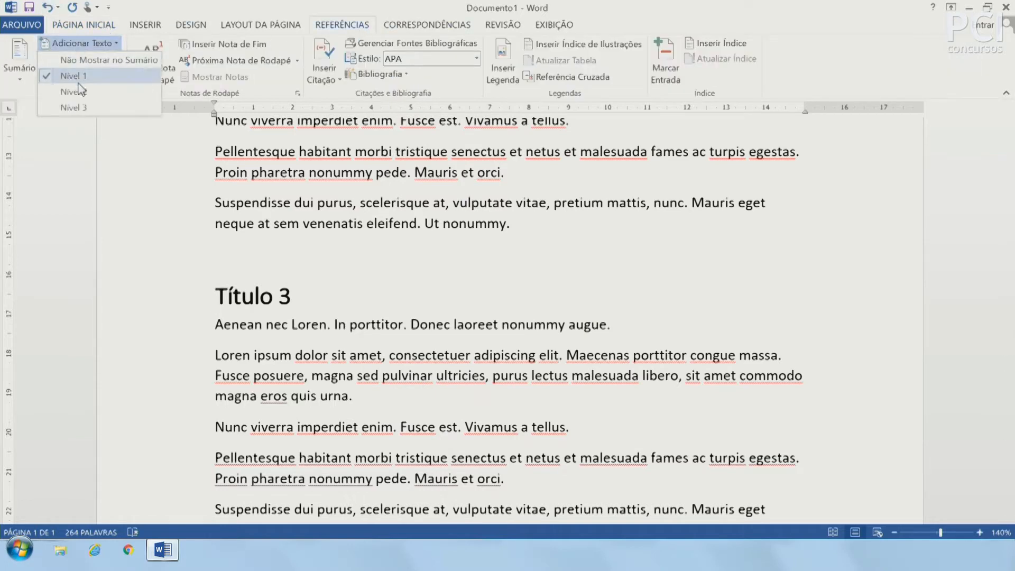
left_click(376, 364)
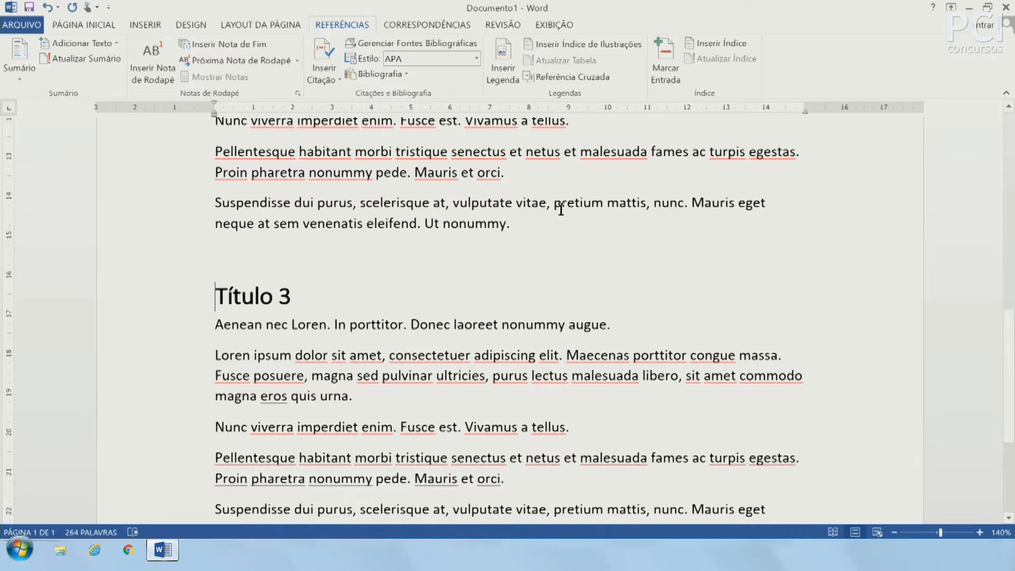
Step: Show the document's headings in the navigation pane, check them and close the pane
left_click(554, 24)
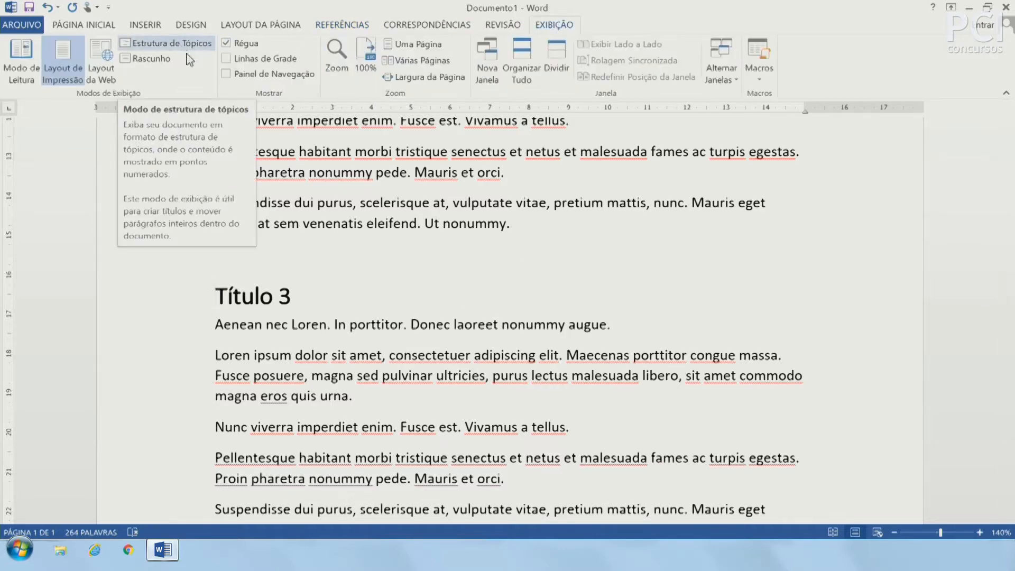
left_click(227, 74)
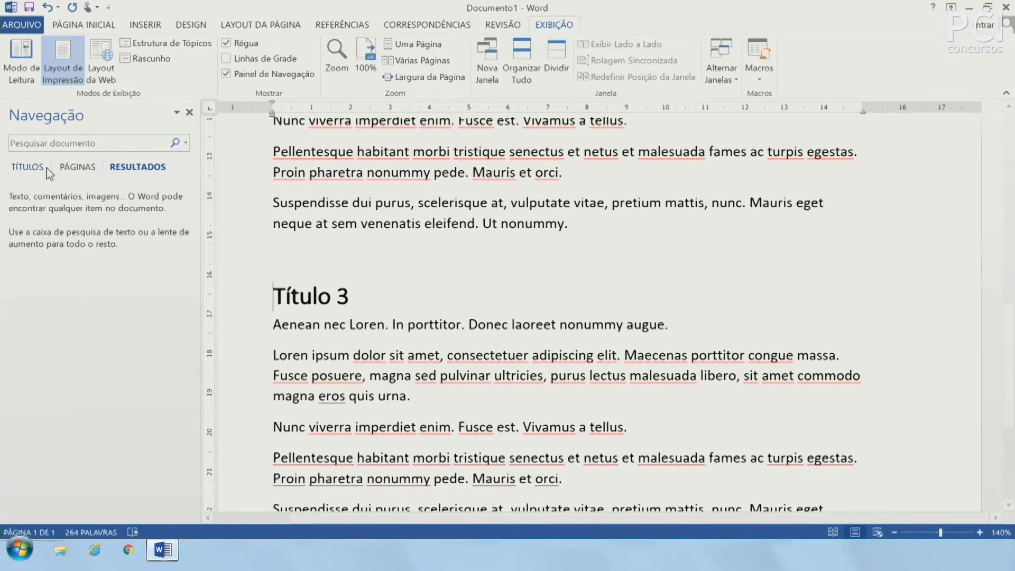
left_click(29, 168)
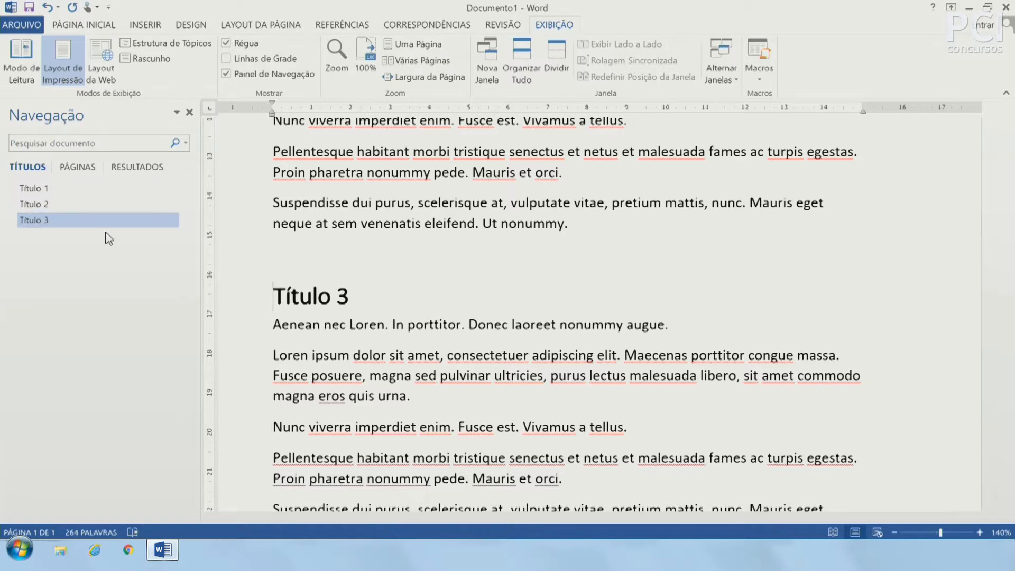
left_click(190, 113)
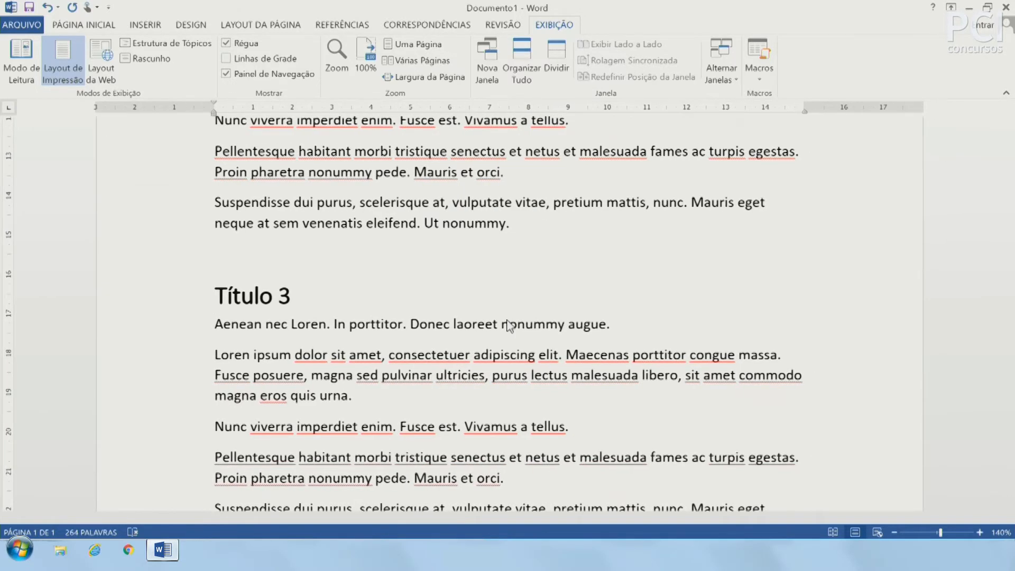
scroll(509, 323, "up", 12)
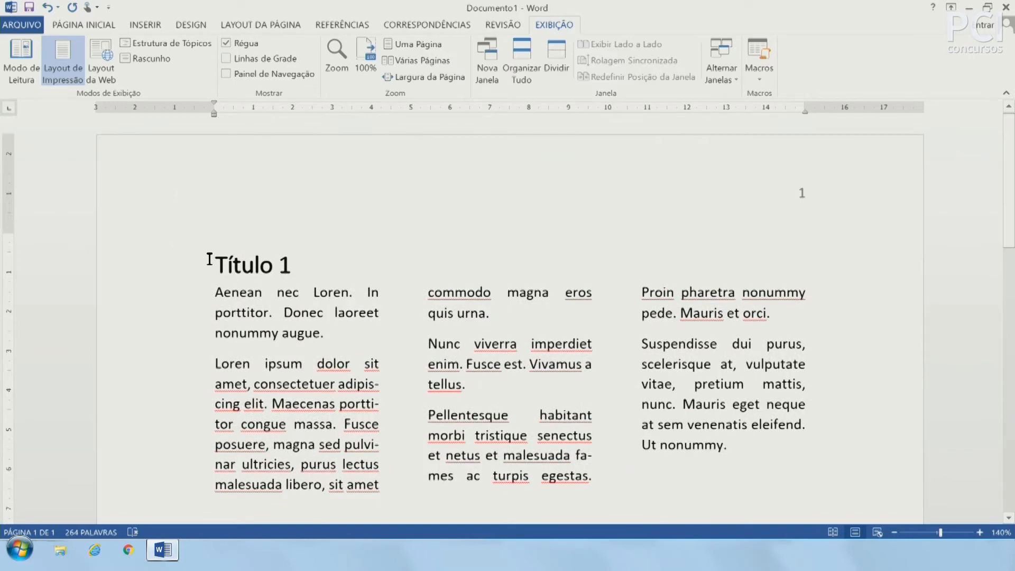
key("Return")
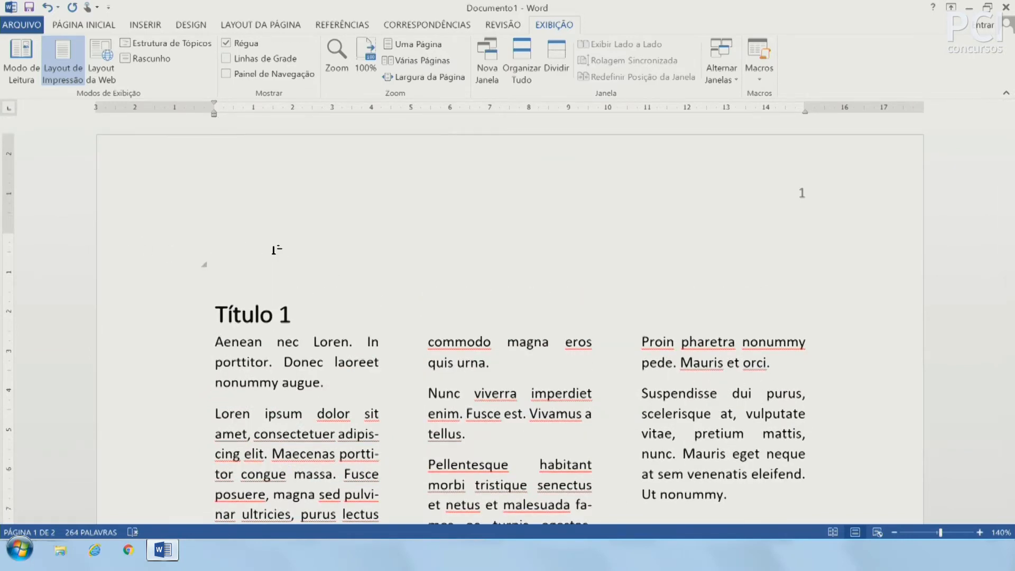
key("BackSpace")
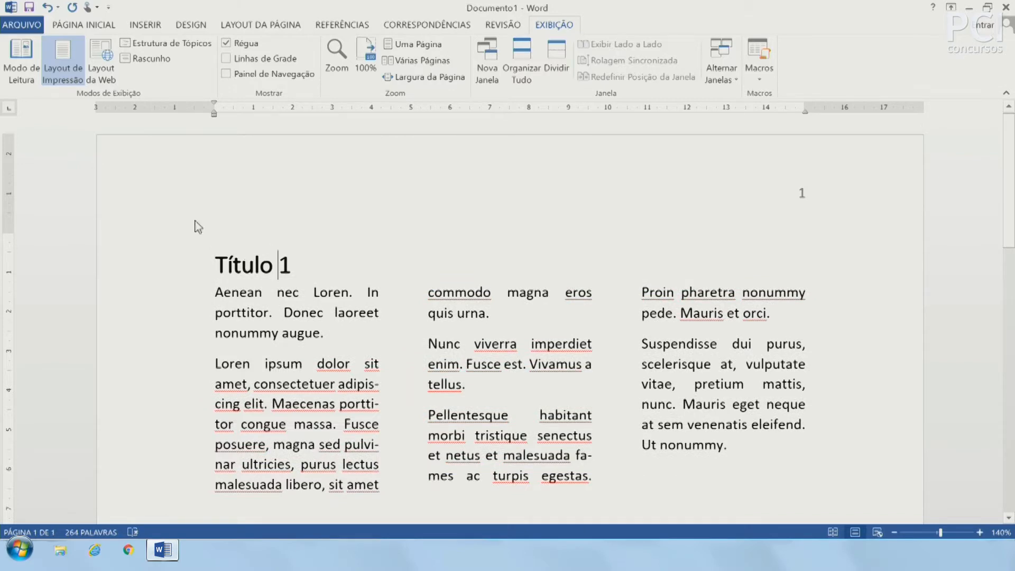
left_click(267, 26)
left_click(402, 26)
left_click(321, 27)
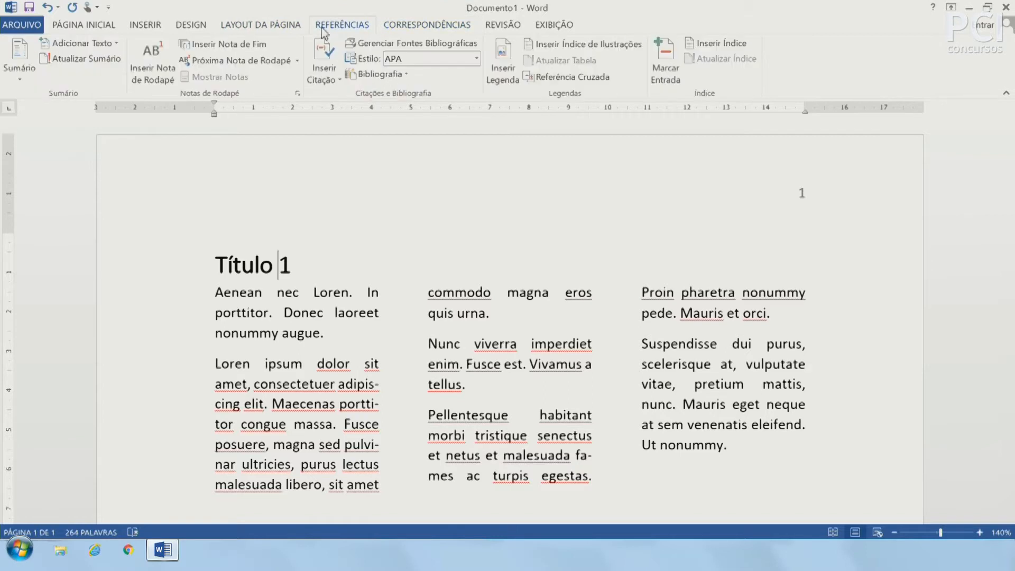
left_click(91, 46)
left_click(83, 76)
left_click(91, 46)
left_click(81, 78)
left_click(442, 292)
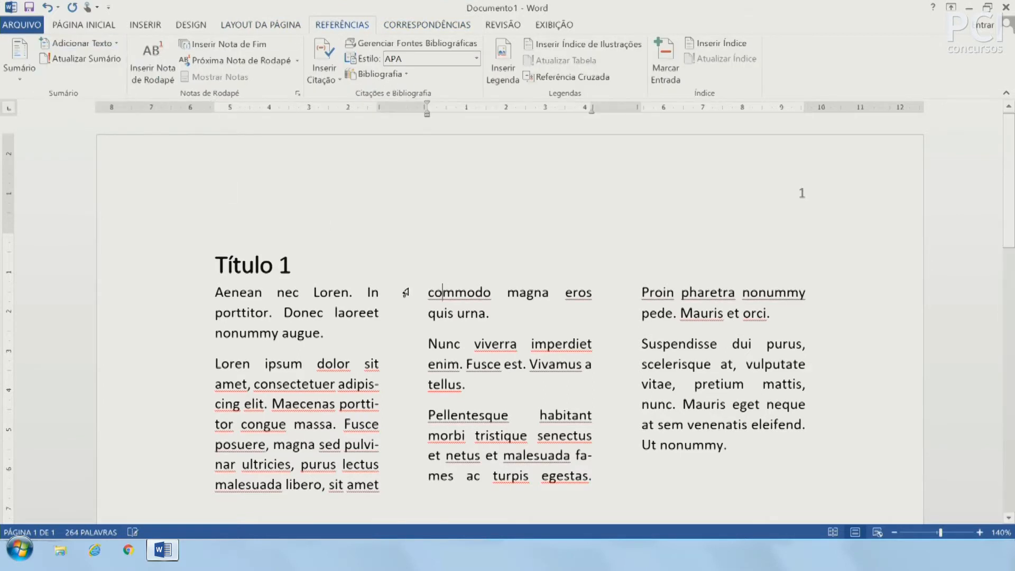
Step: Insert a blank paragraph and a page break before "Título 1" to leave an empty first page
left_click(310, 266)
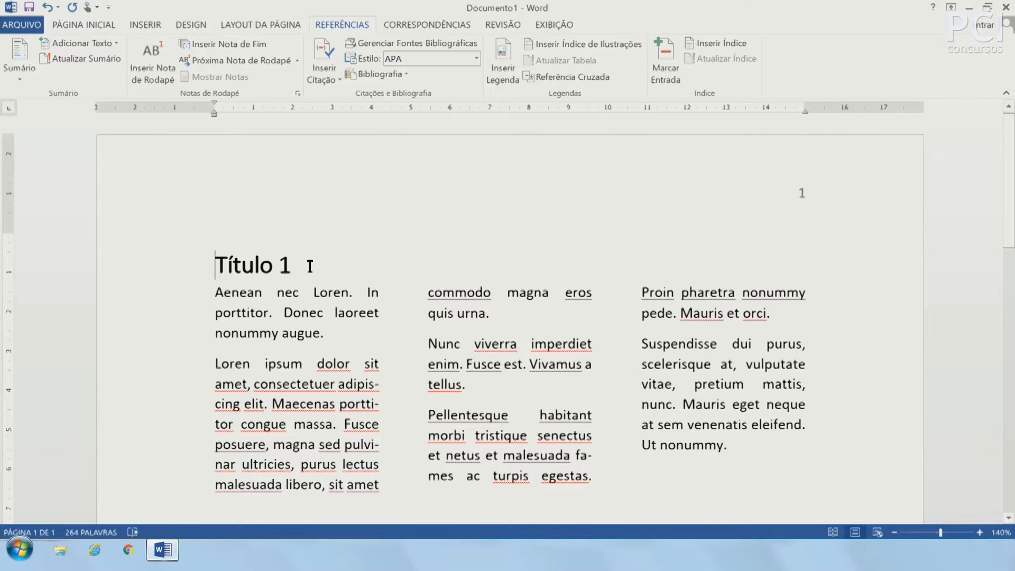
key("Return")
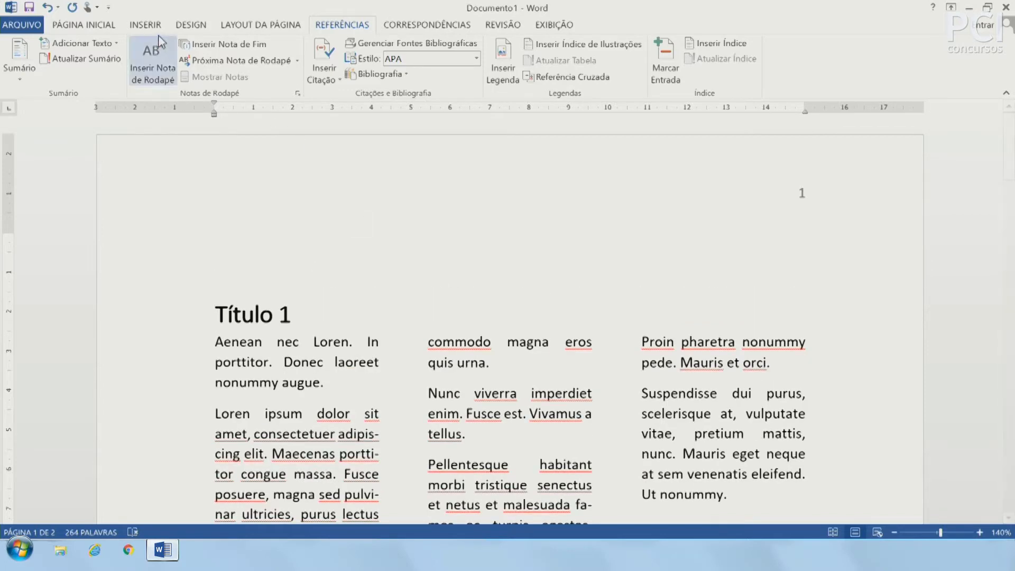
left_click(145, 24)
left_click(48, 73)
scroll(347, 253, "up", 10)
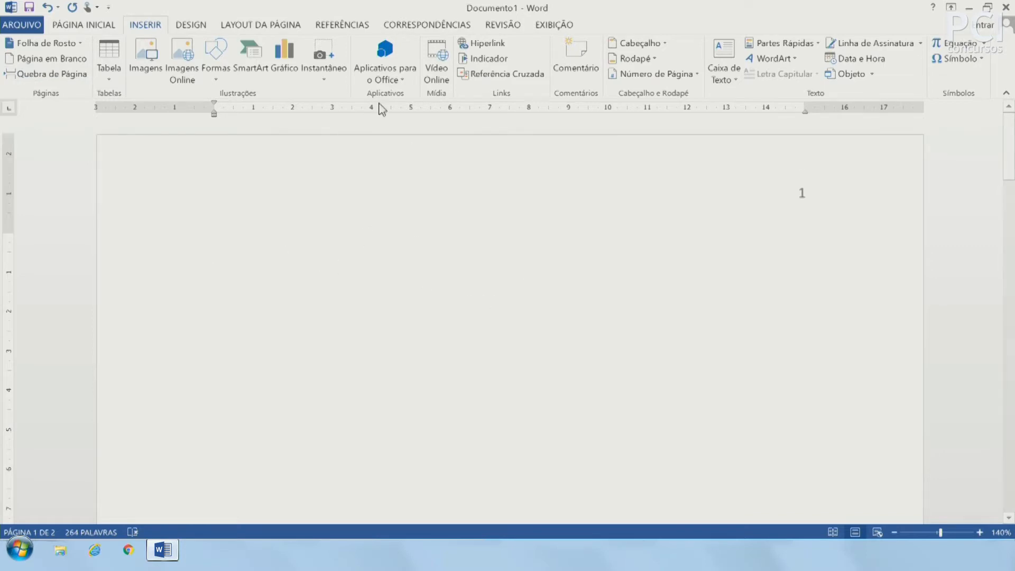
Step: Insert the Sumário Automático 1 table of contents on the blank first page and check its entries and page numbers
left_click(320, 26)
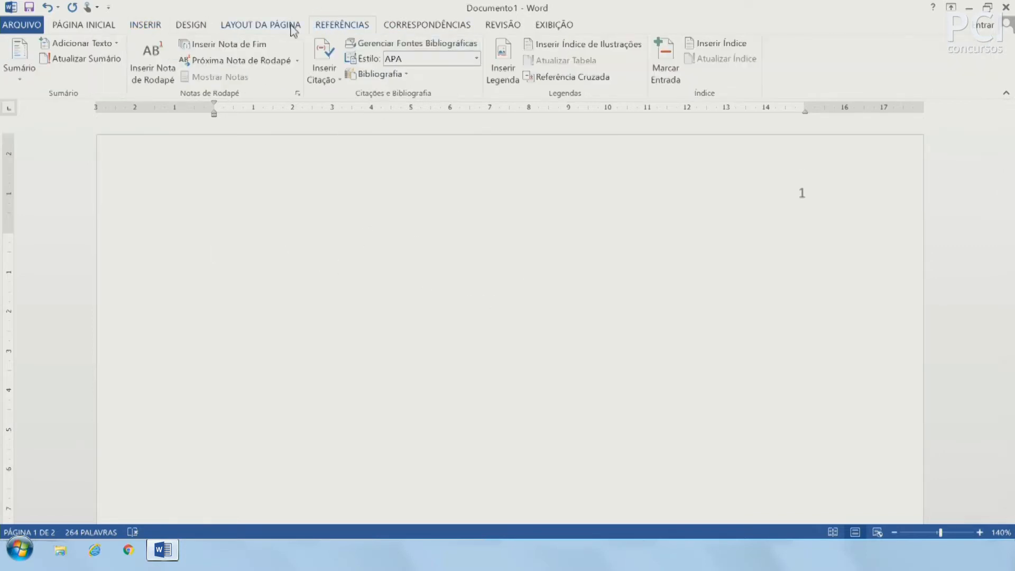
left_click(19, 80)
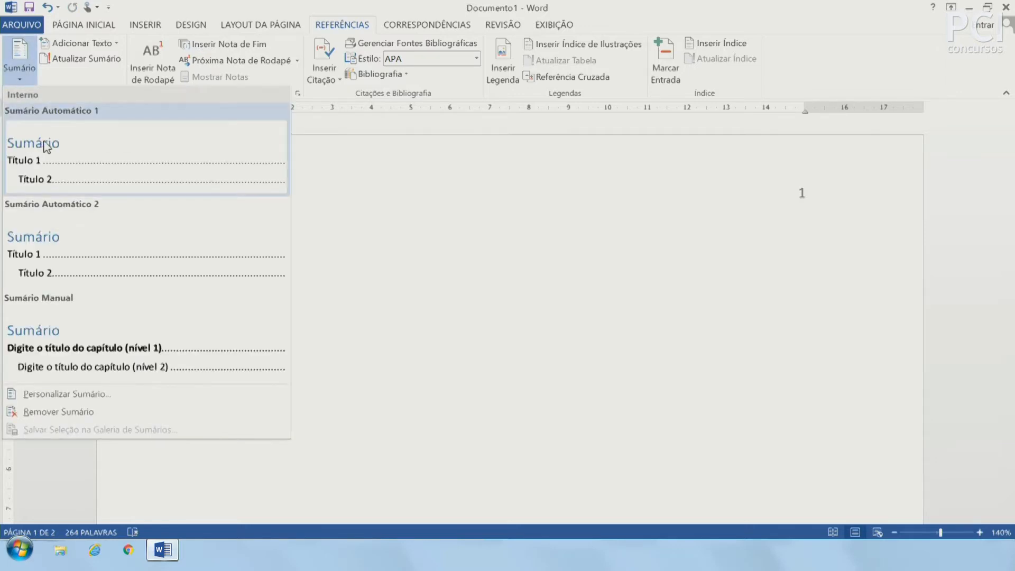
left_click(49, 147)
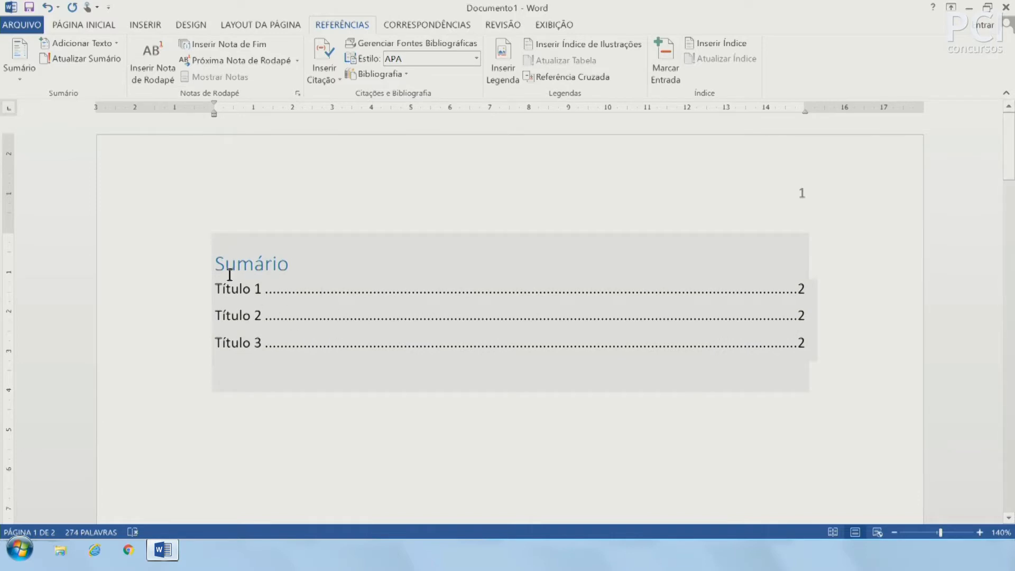
left_click(238, 290)
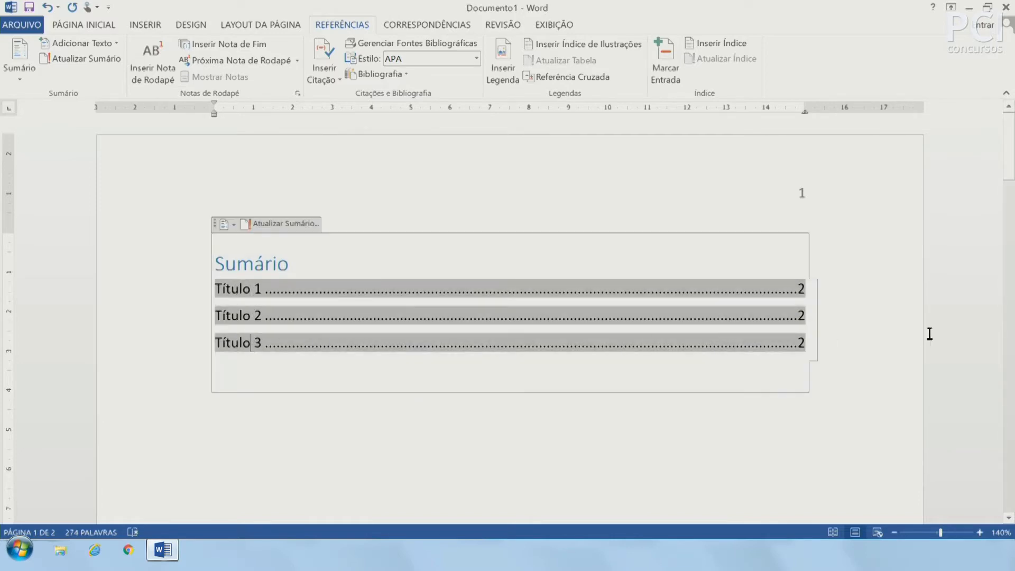
left_click(794, 313)
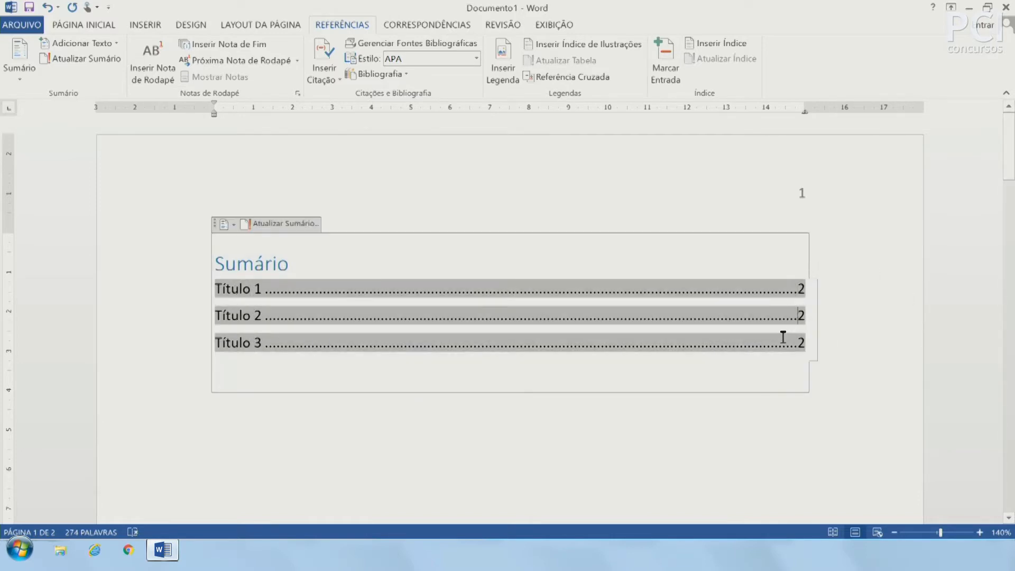
left_click(901, 360)
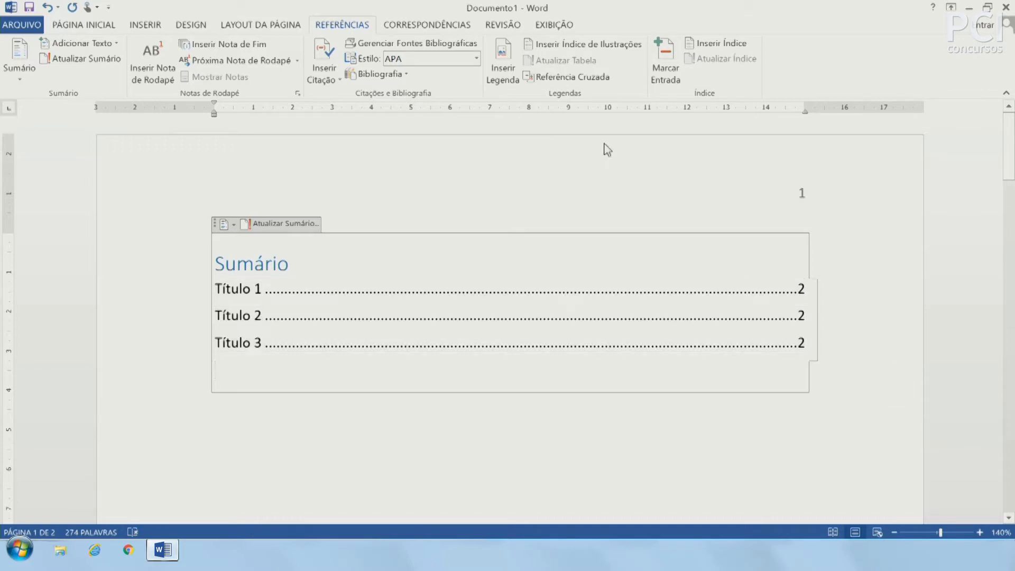
Step: Insert page breaks before the "Título 2" and "Título 3" headings so that each section starts on its own page
left_click(545, 25)
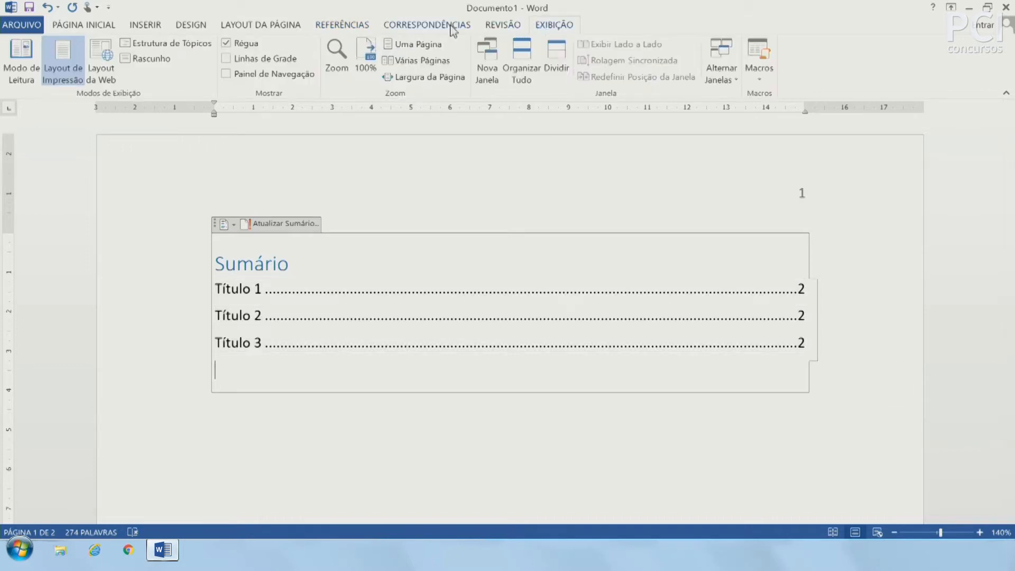
left_click(405, 61)
left_click(341, 219)
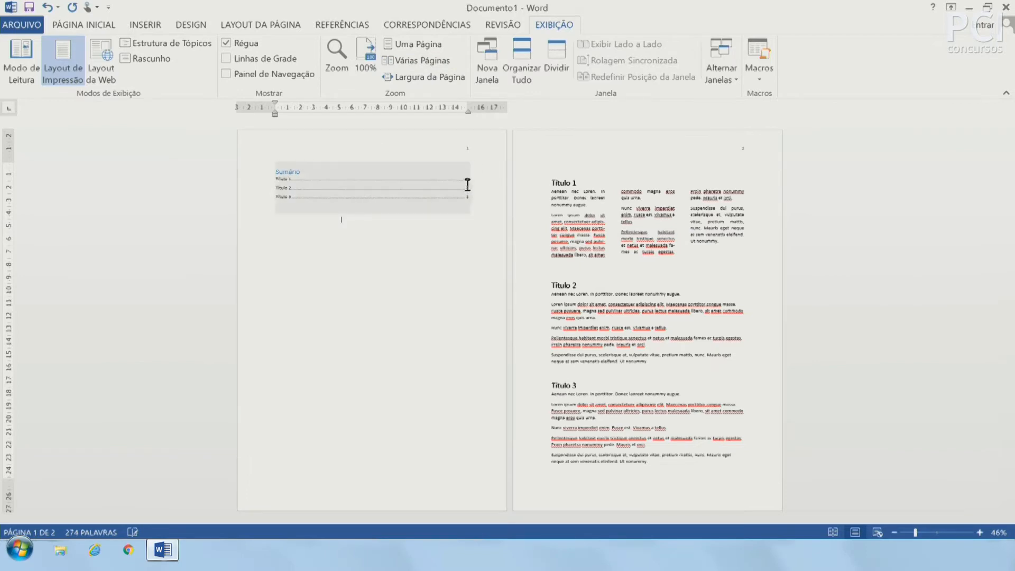
left_click(574, 271)
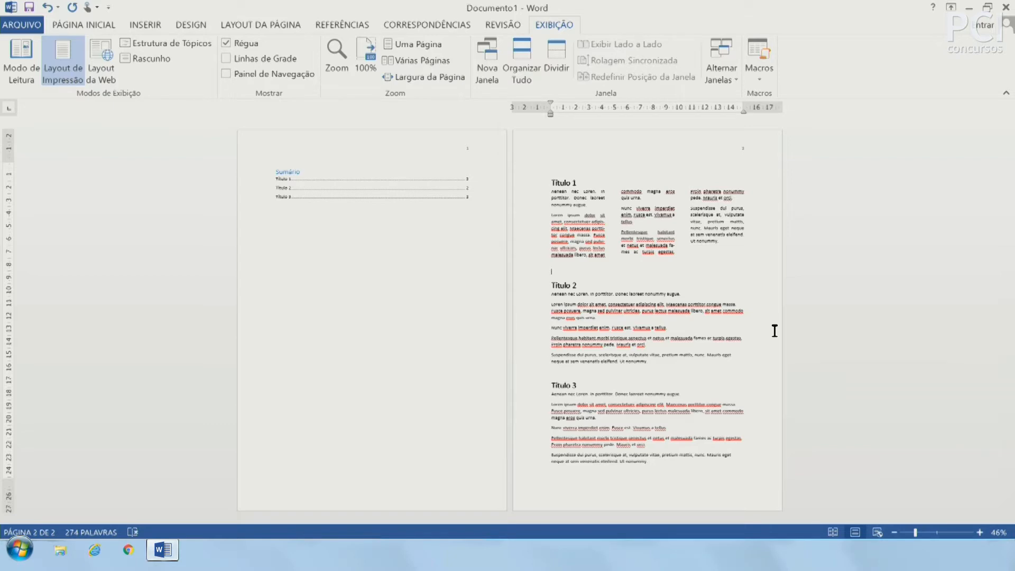
left_click(265, 26)
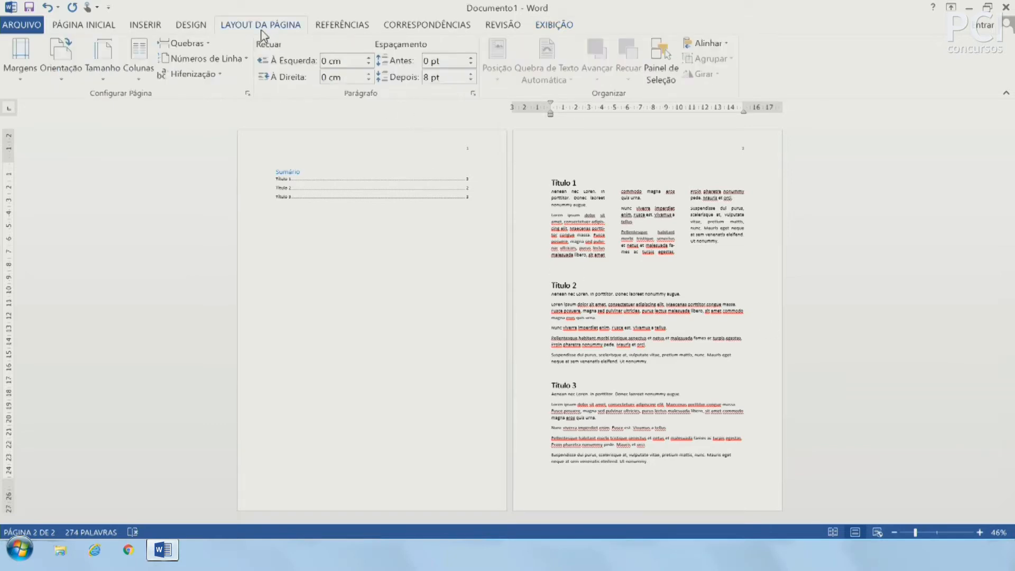
left_click(182, 26)
left_click(145, 25)
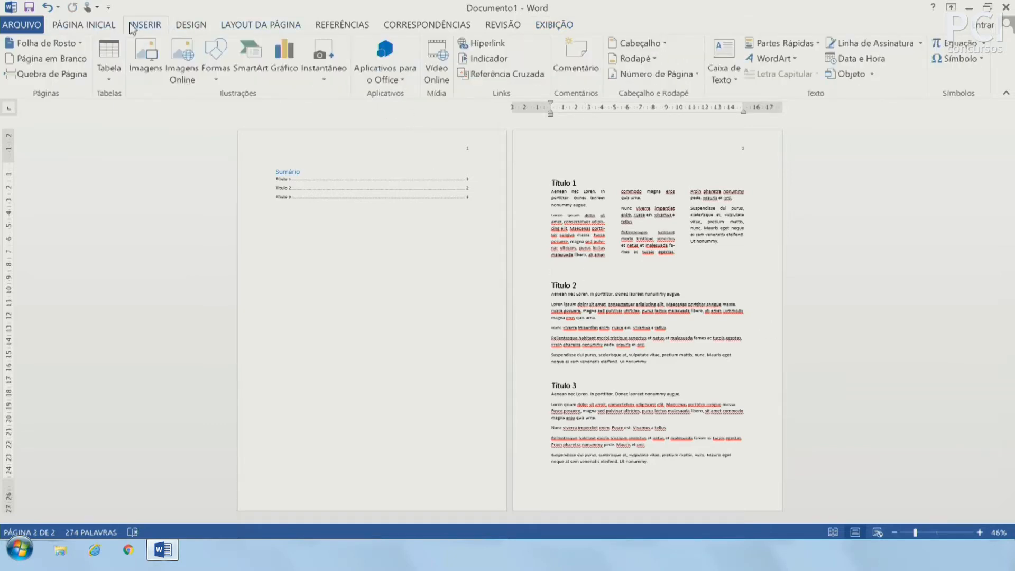
left_click(63, 74)
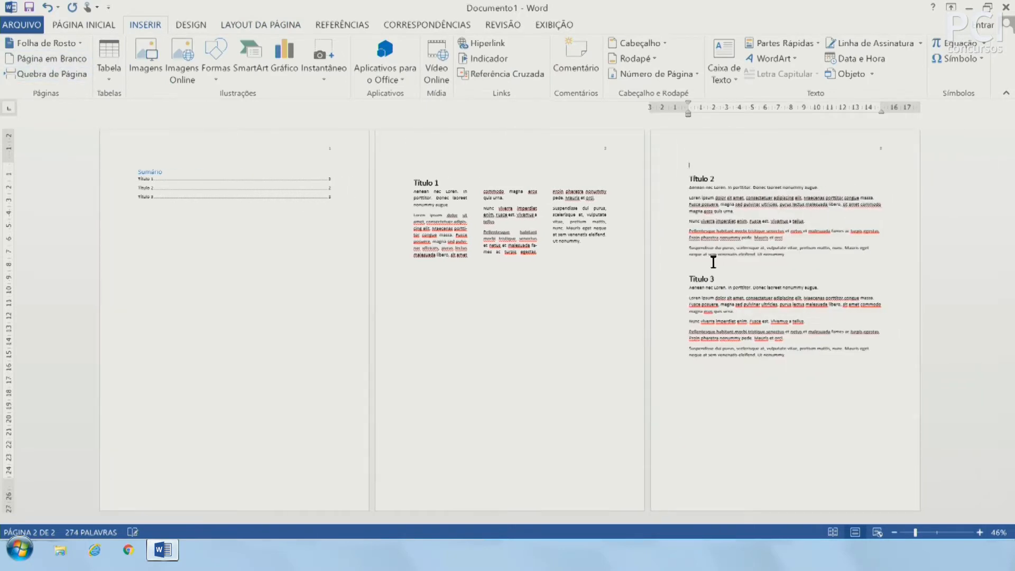
left_click(64, 74)
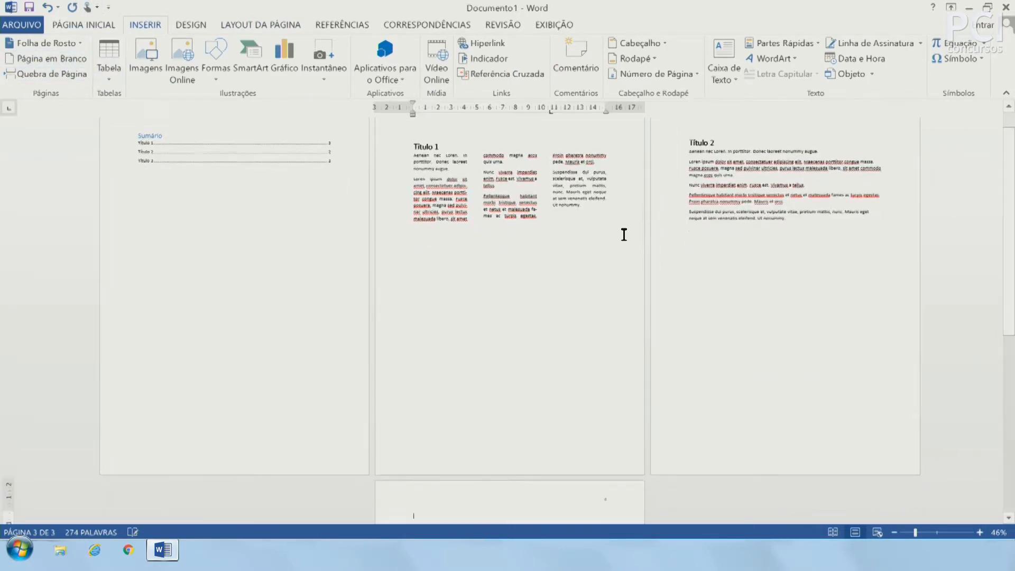
scroll(823, 400, "down", 4)
scroll(808, 386, "up", 5)
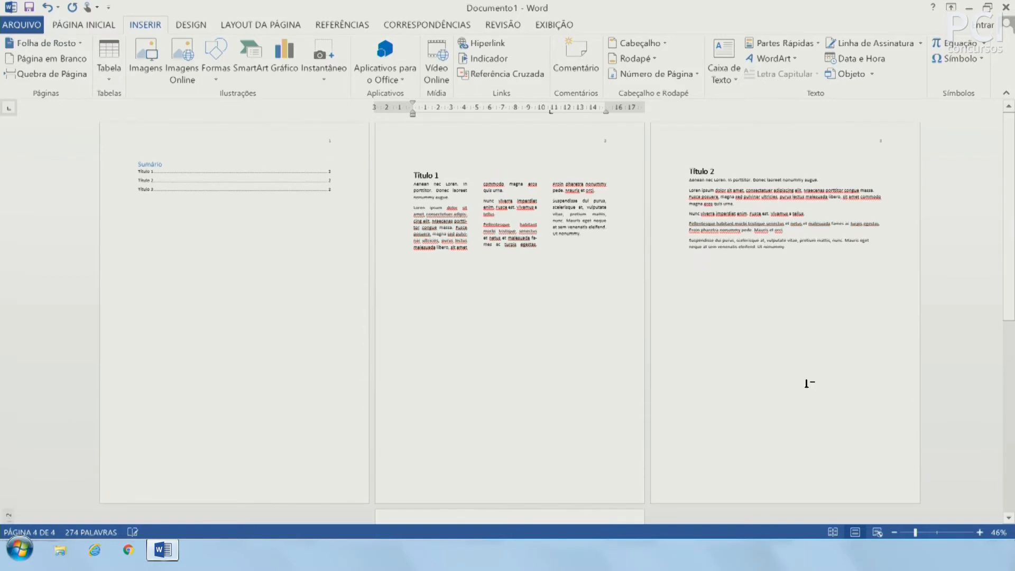
Step: Update the table of contents with the option Atualizar o índice inteiro
left_click(243, 188)
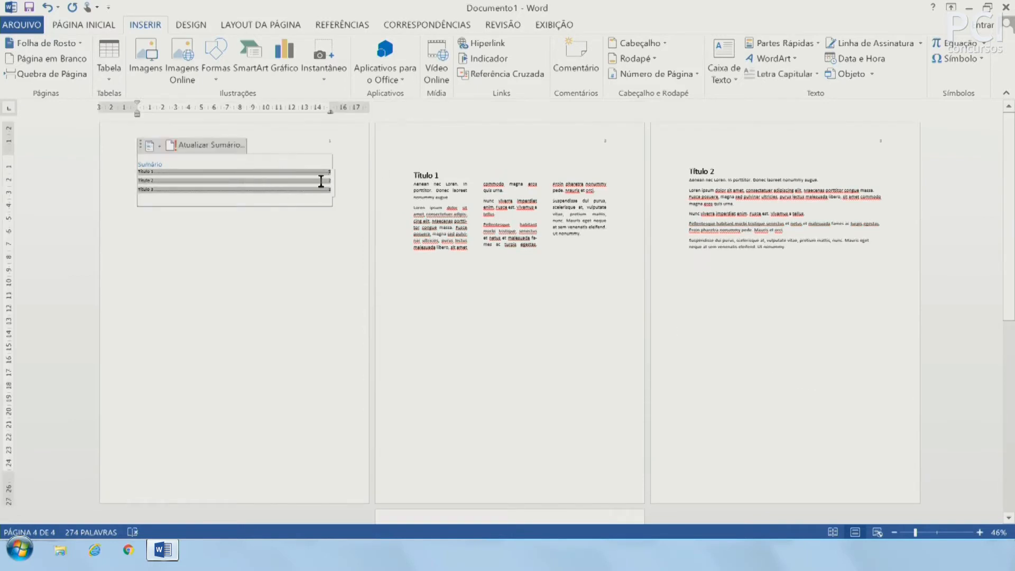
scroll(932, 521, "up", 12)
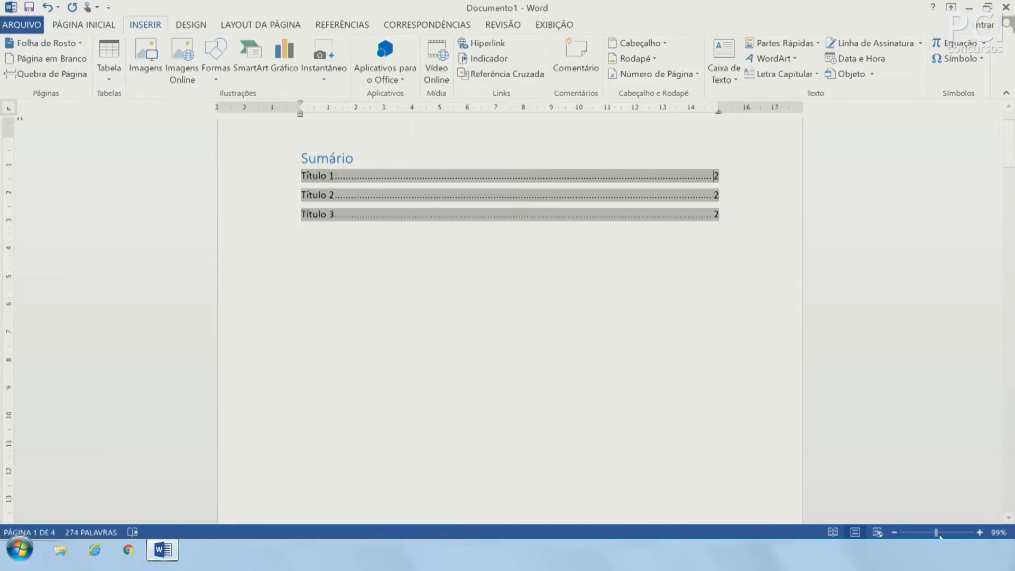
scroll(814, 229, "up", 5)
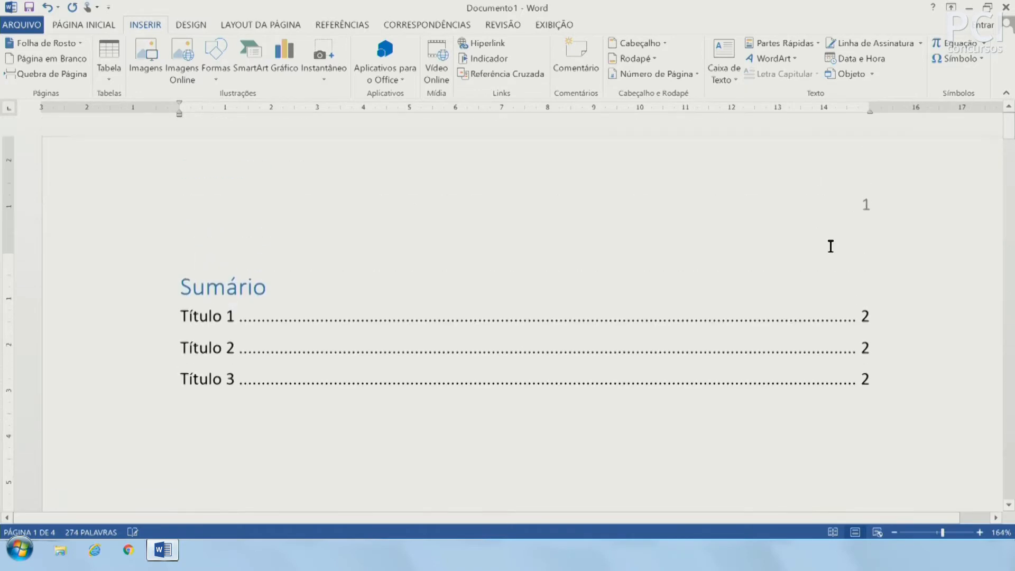
left_click(865, 316)
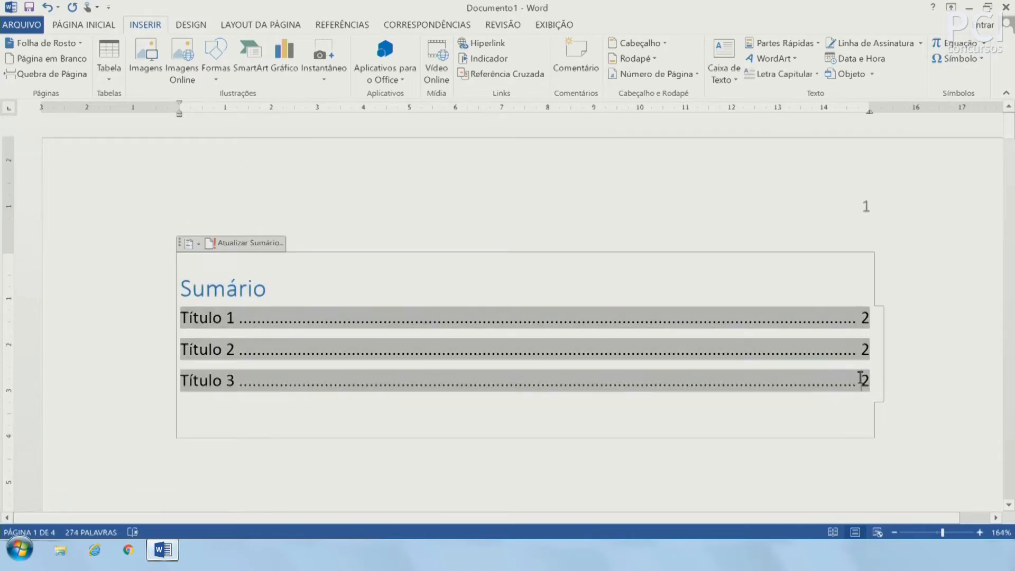
left_click(253, 244)
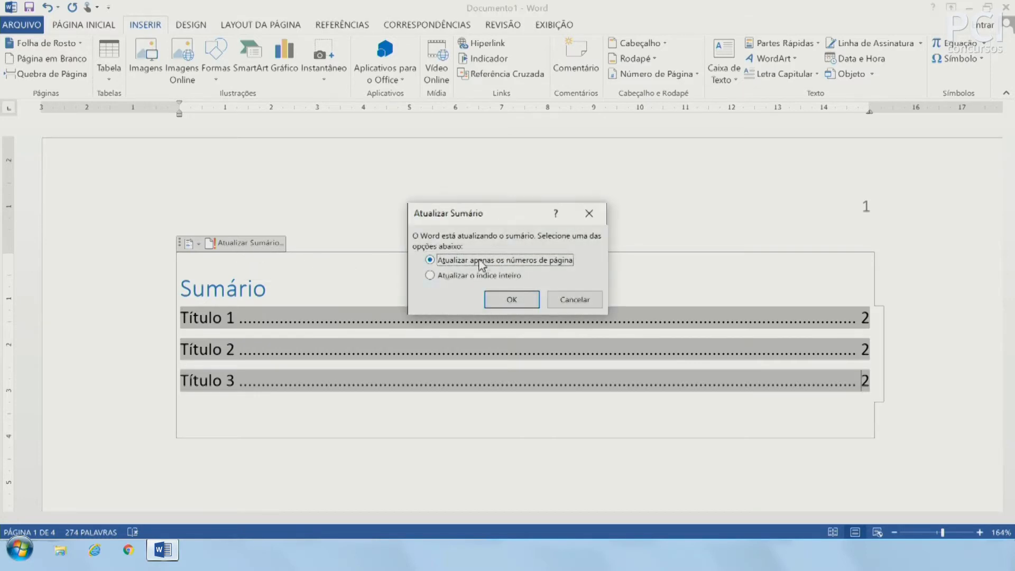
left_click(487, 281)
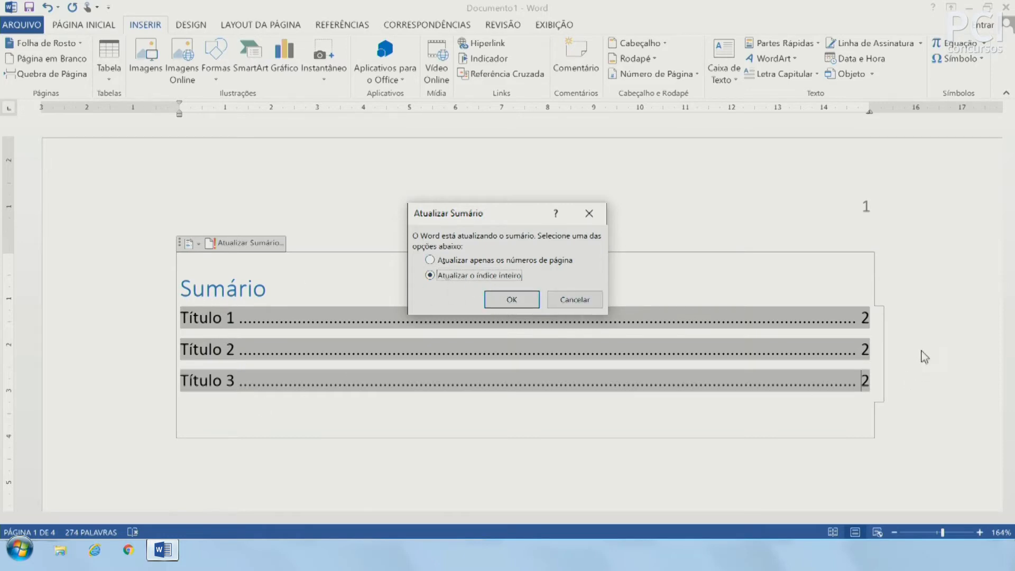
left_click(526, 302)
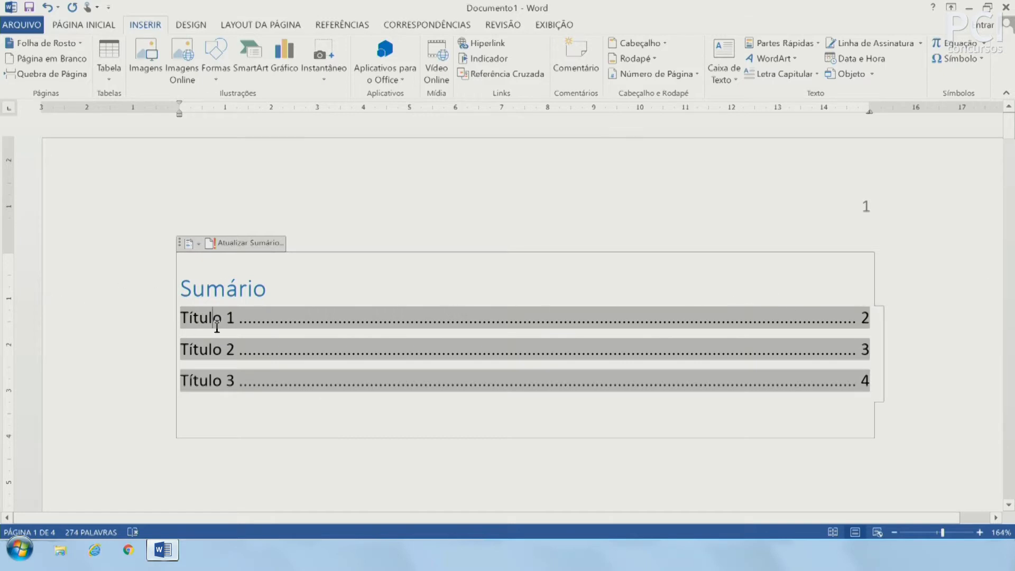
left_click(79, 26)
left_click(145, 79)
left_click(145, 79)
left_click(145, 80)
left_click(146, 81)
left_click(145, 81)
left_click(145, 80)
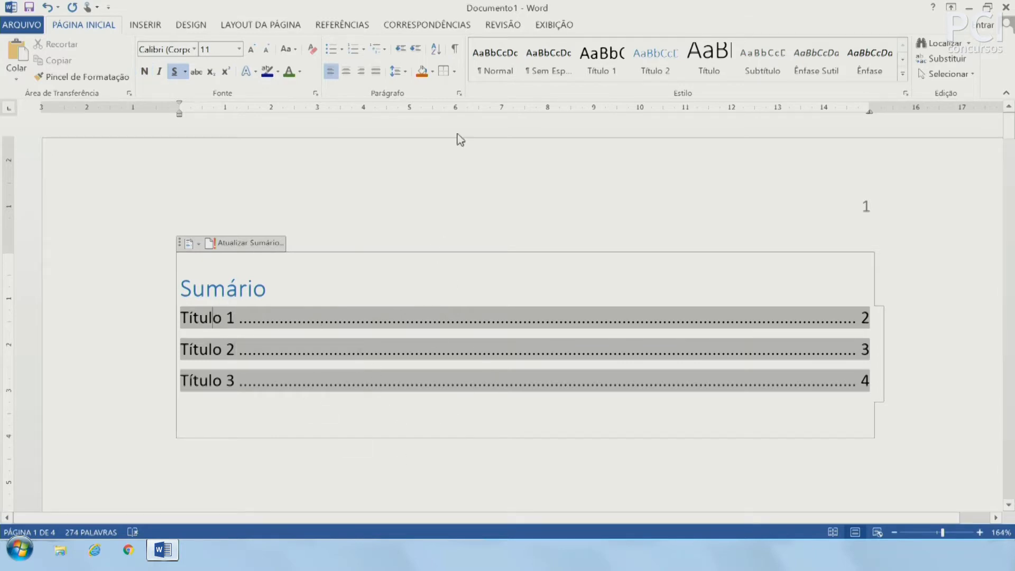
Step: Change the table-of-contents level of the "Título 3" heading on the last page to Nível 2
left_click(352, 25)
left_click(80, 43)
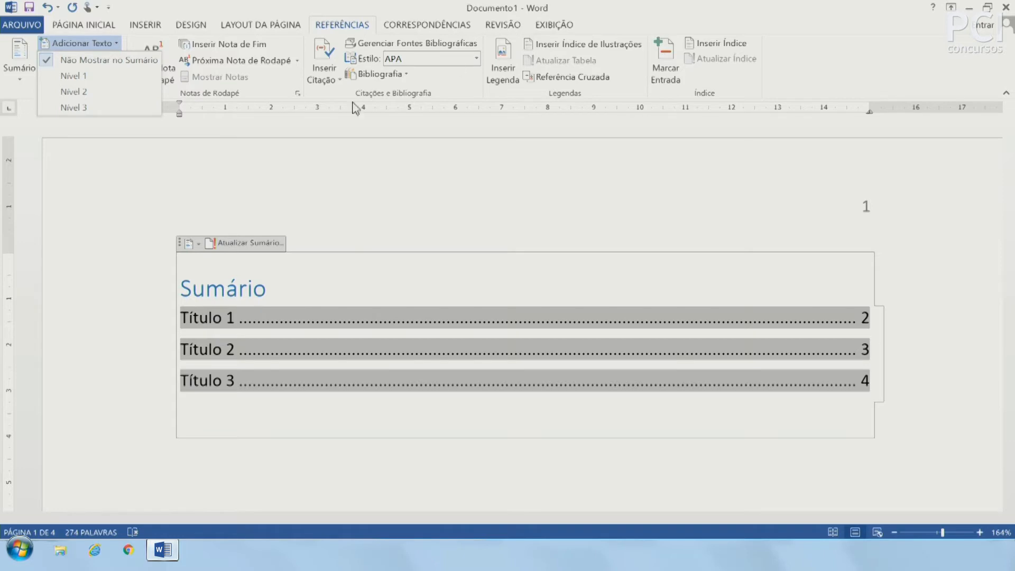
left_click(565, 231)
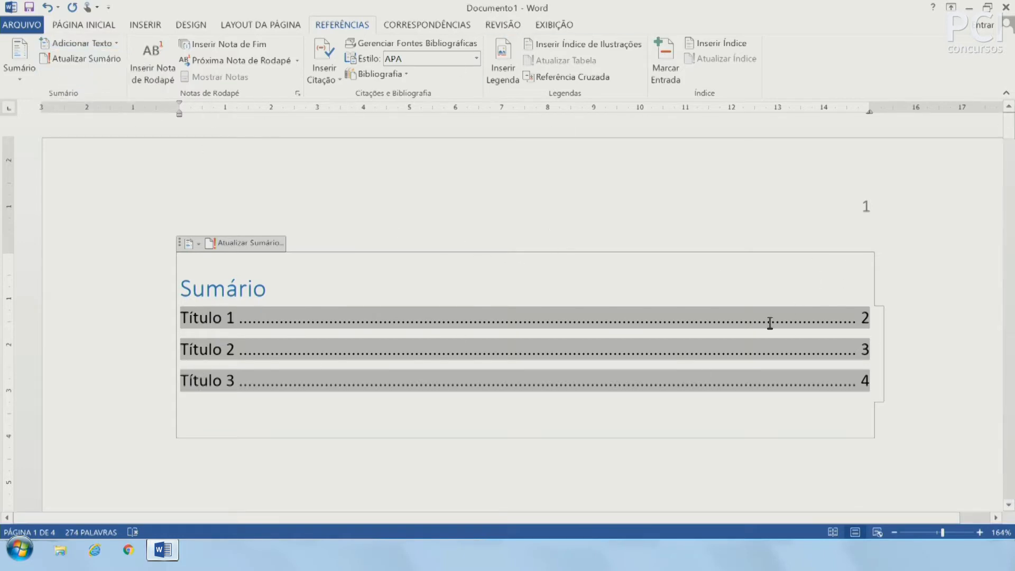
left_click_drag(1007, 129, 1003, 430)
left_click(211, 191)
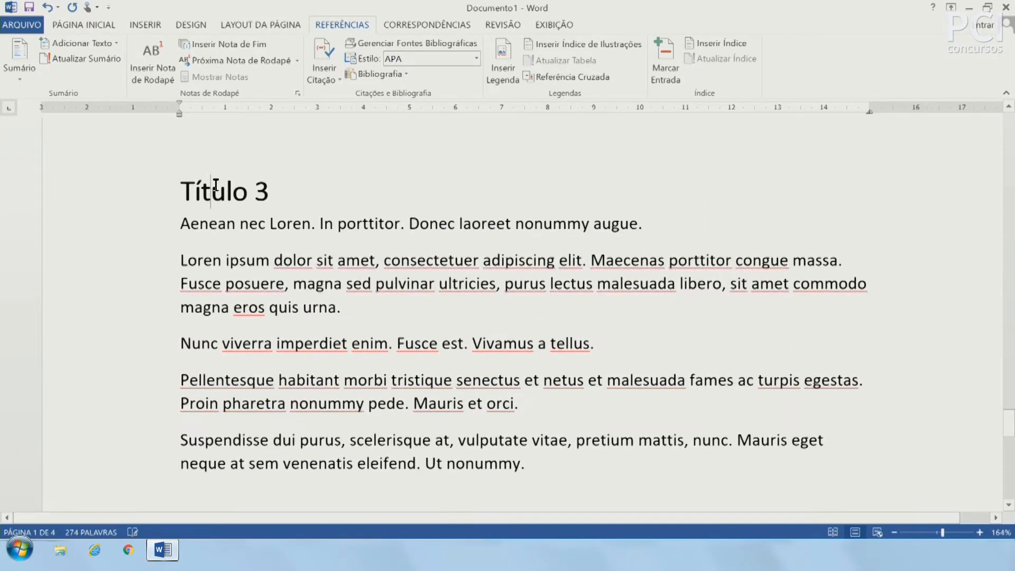
left_click(85, 43)
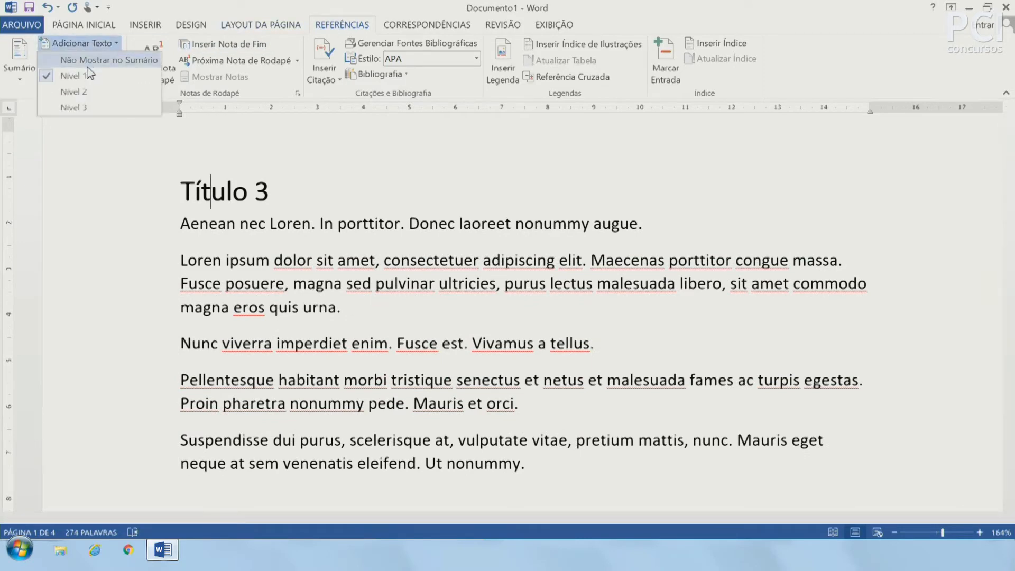
left_click(74, 91)
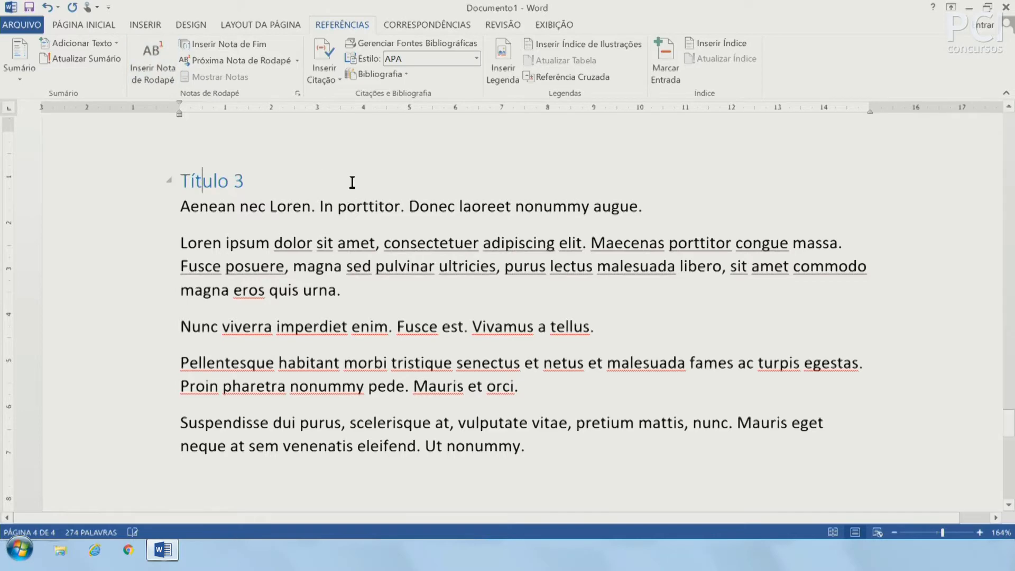
Step: Return to the first page and update the entire table of contents to apply the changed level of "Título 3"
left_click_drag(1011, 426, 1012, 142)
scroll(459, 258, "up", 2)
left_click(251, 342)
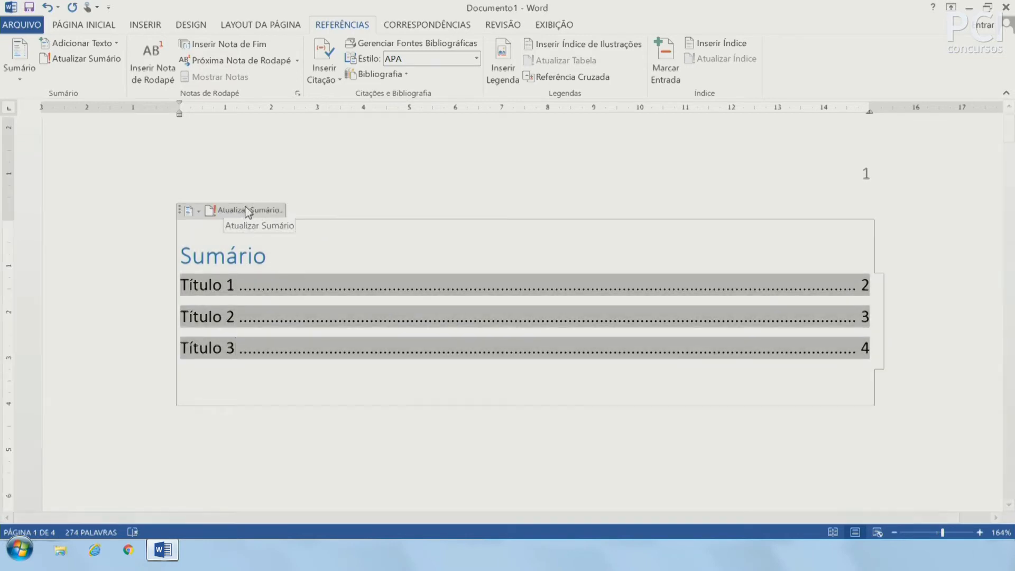
left_click(440, 506)
scroll(444, 505, "down", 1)
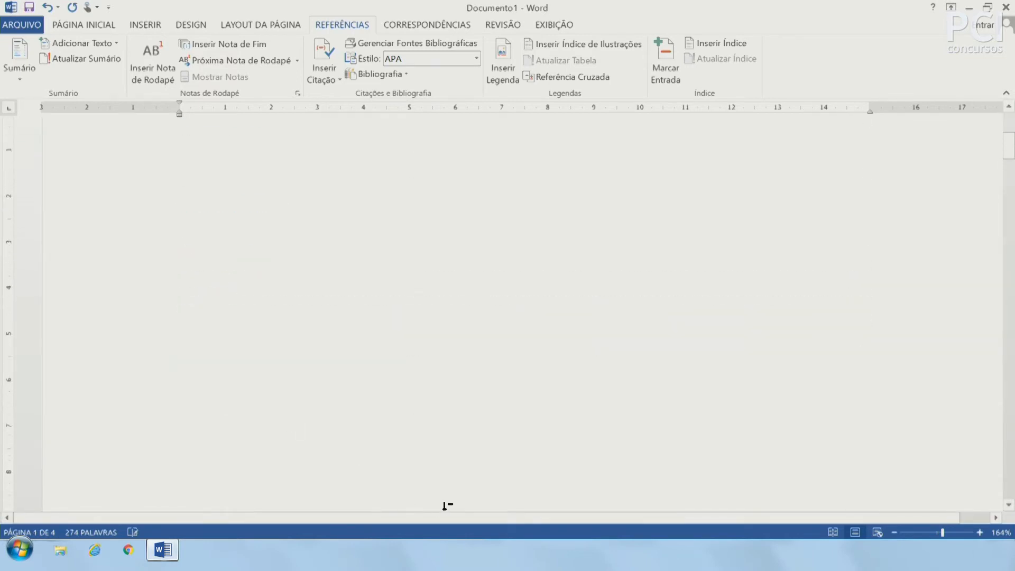
left_click(73, 60)
left_click(492, 276)
left_click(502, 301)
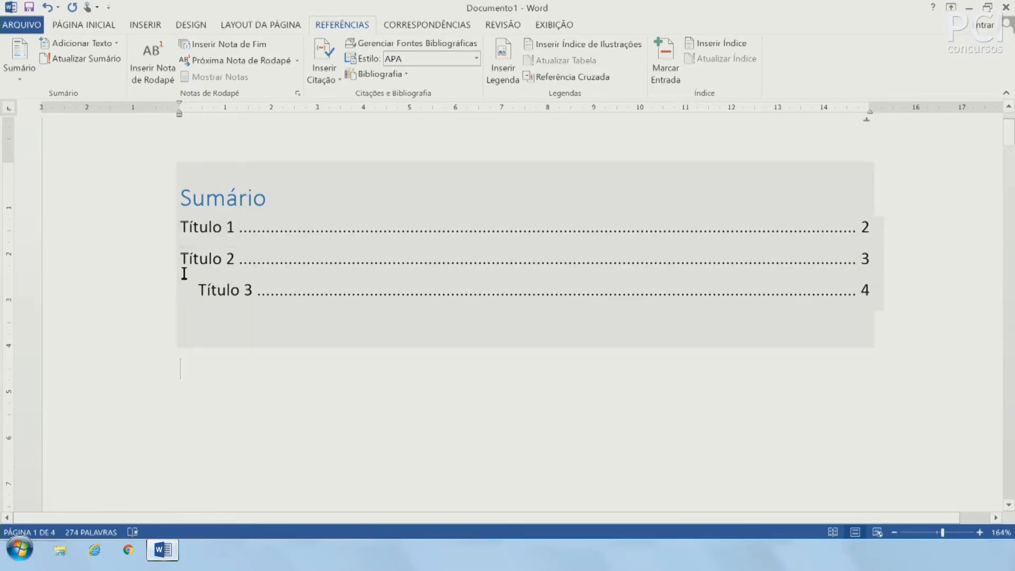
Step: Examine the indentation, levels and page numbers of the entries in the updated table of contents
left_click(229, 289)
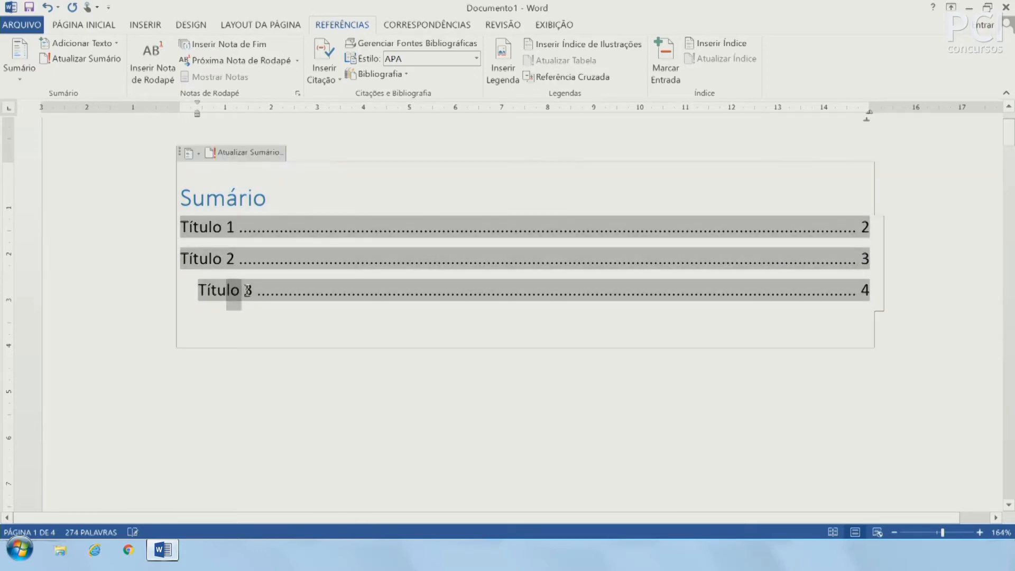
left_click_drag(225, 260, 194, 260)
left_click(307, 391)
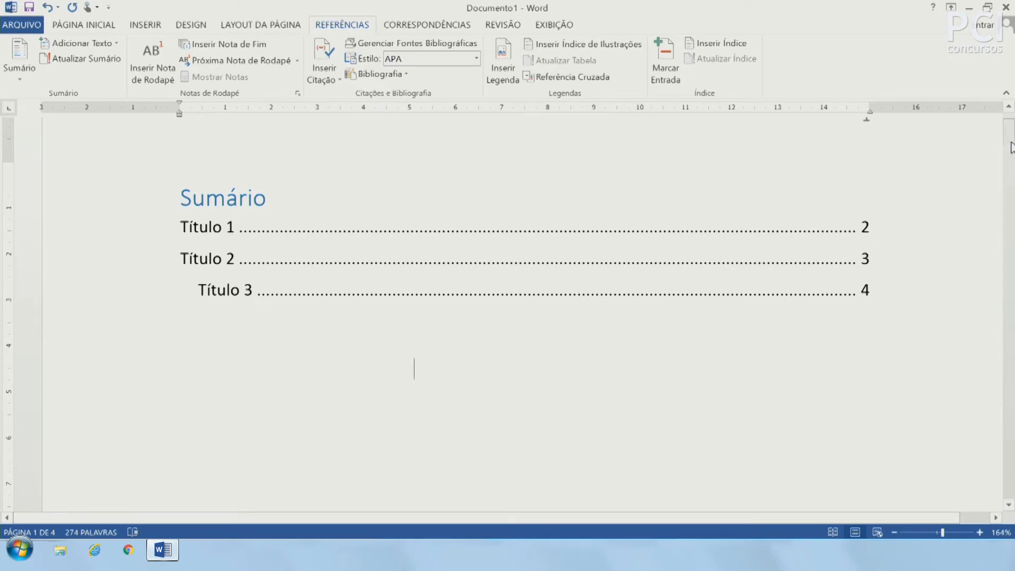
mouse_move(1010, 146)
left_mouse_down()
mouse_move(1010, 365)
mouse_move(1009, 138)
left_mouse_up()
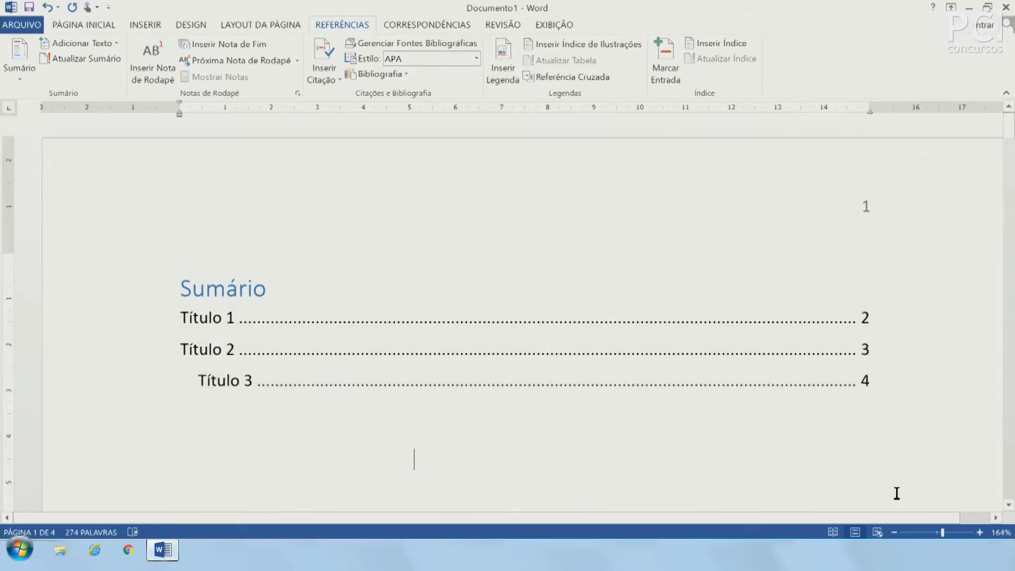
scroll(907, 402, "down", 2)
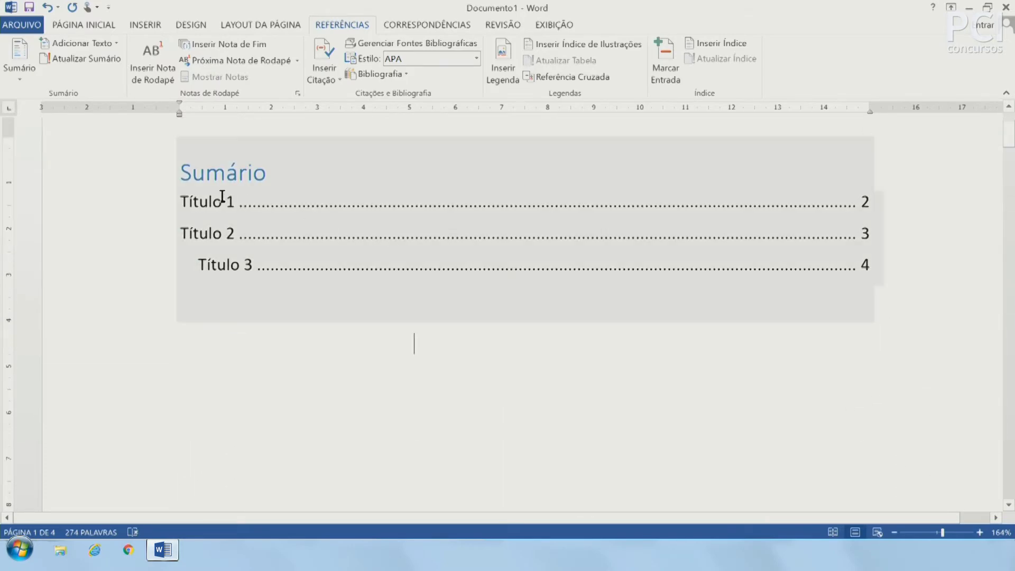
left_click_drag(192, 201, 686, 478)
left_click(957, 432)
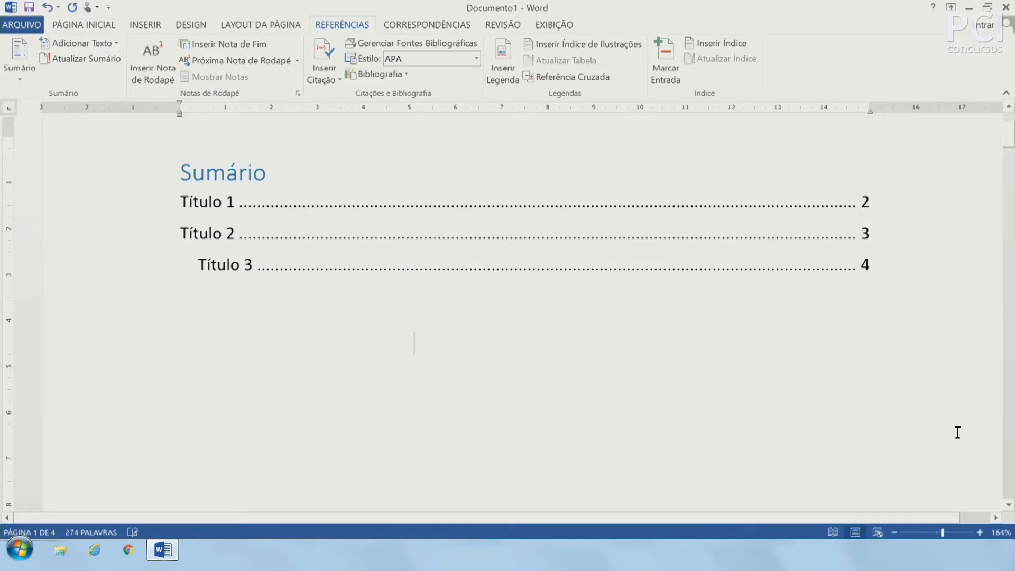
double_click(866, 264)
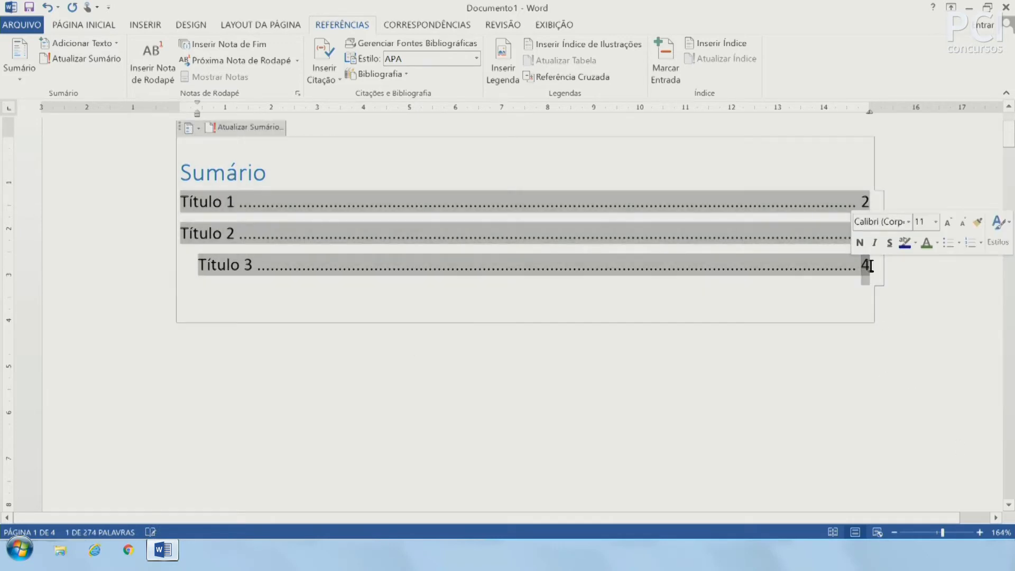
left_click(908, 303)
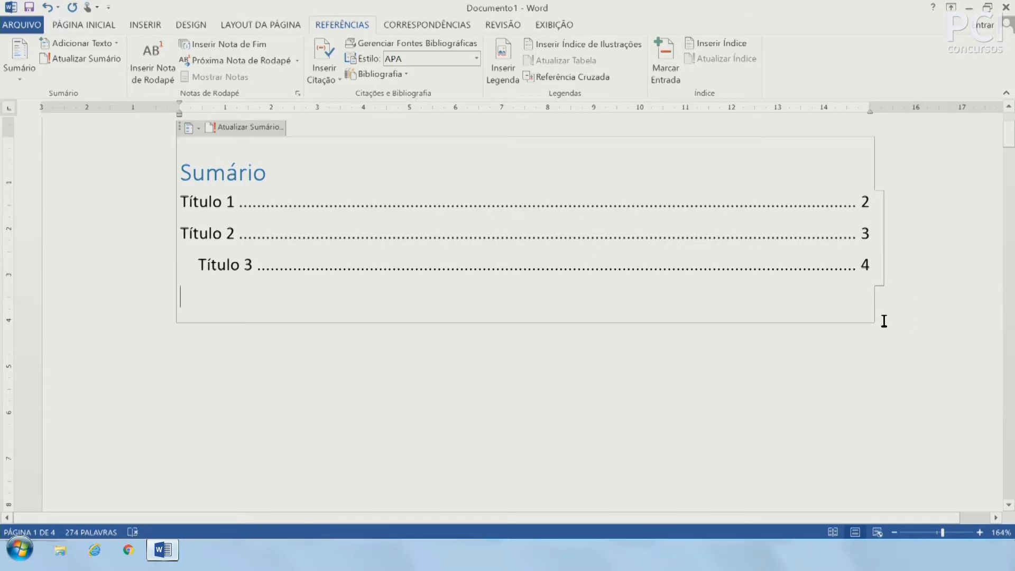
double_click(863, 267)
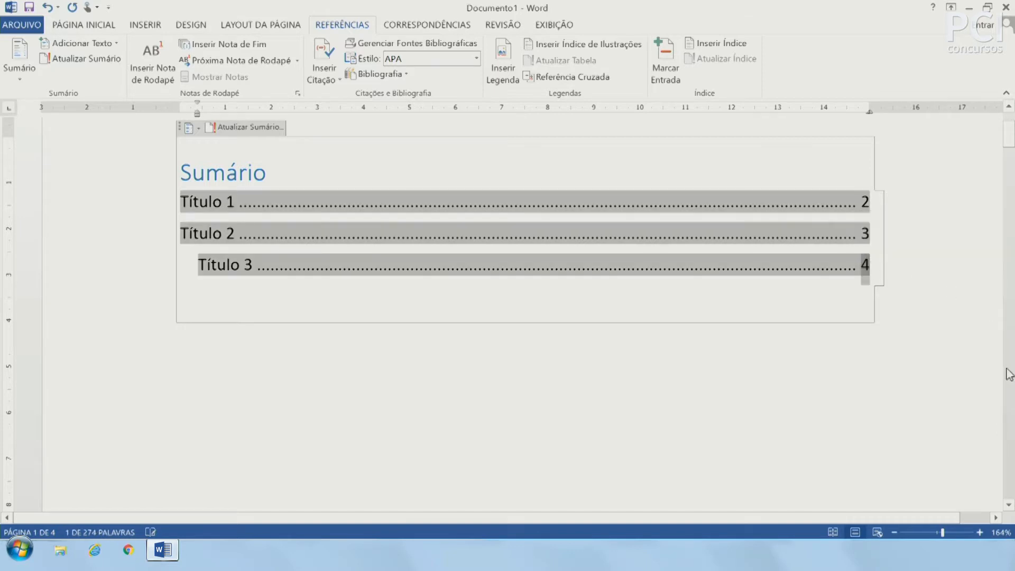
left_click(1007, 375)
left_click(1012, 123)
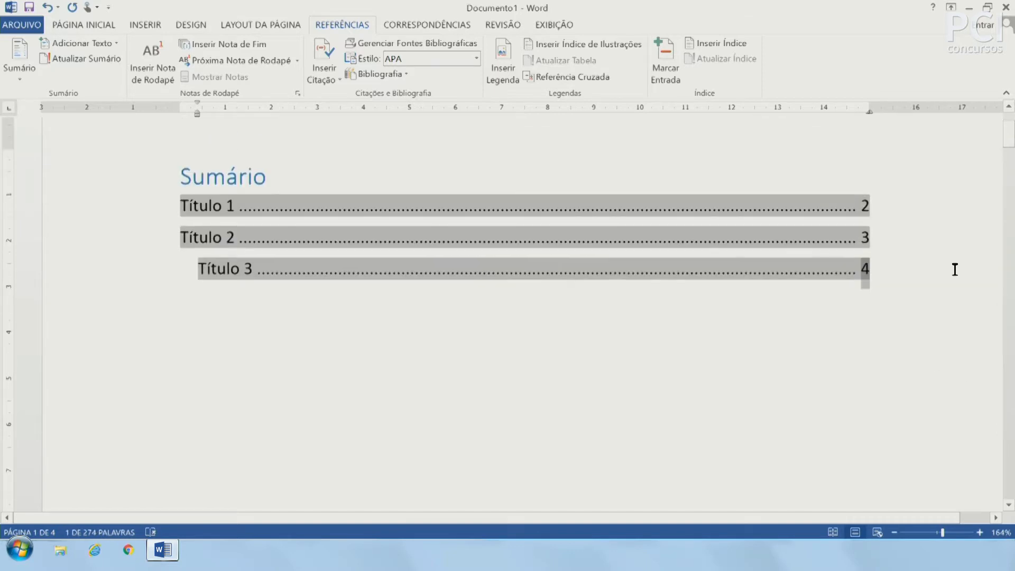
Step: On the "Título 2" page, insert a footnote after the sentence ending in "Vivamus a tellus."
left_click(924, 533)
left_click(370, 299)
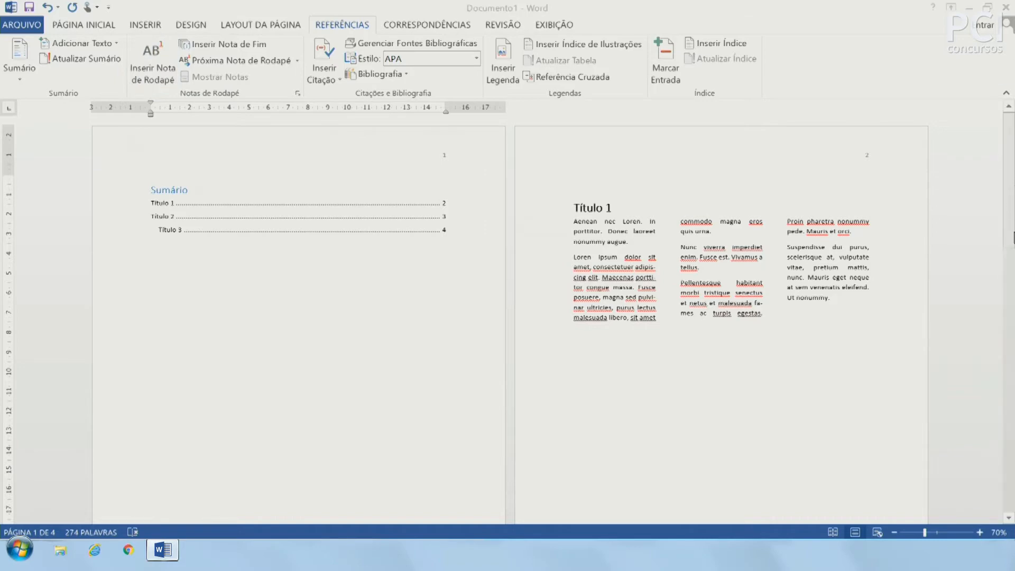
left_click_drag(1008, 262, 1008, 460)
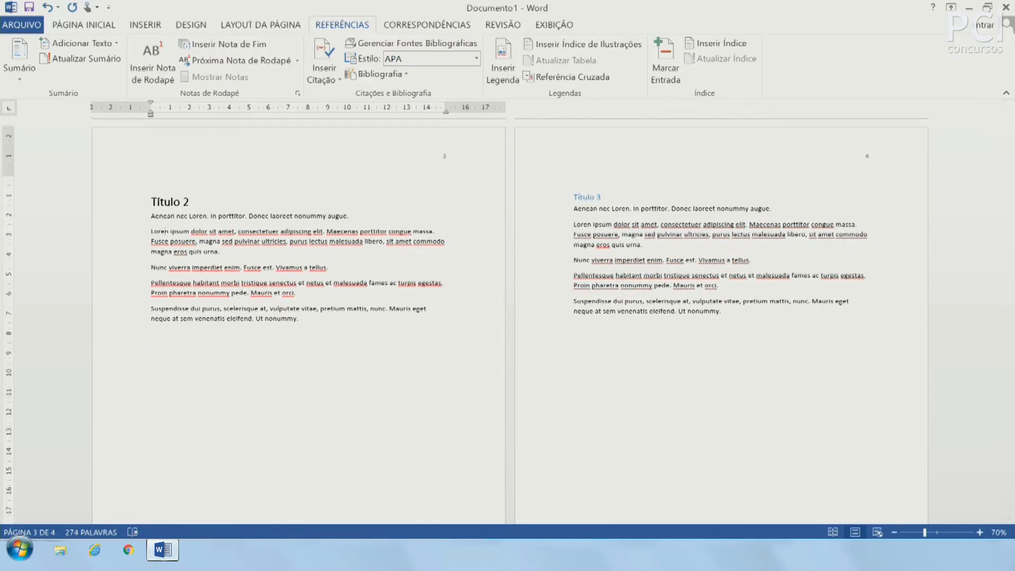
left_click(979, 532)
left_click(980, 532)
left_click(981, 533)
left_click(981, 533)
left_click(981, 533)
left_click(980, 534)
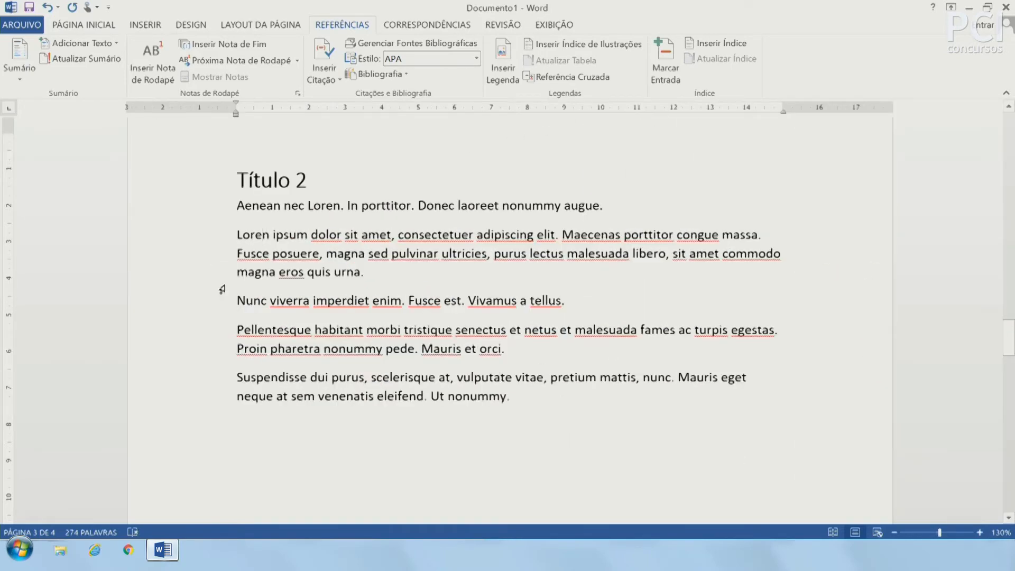
left_click(211, 303)
left_click(422, 349)
left_click(200, 309)
left_click(581, 301)
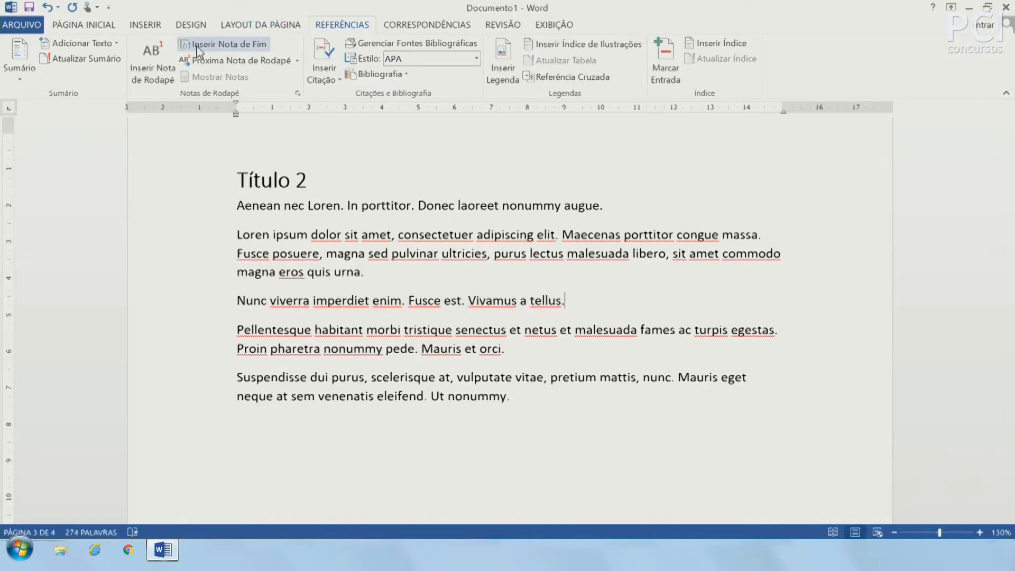
left_click(149, 60)
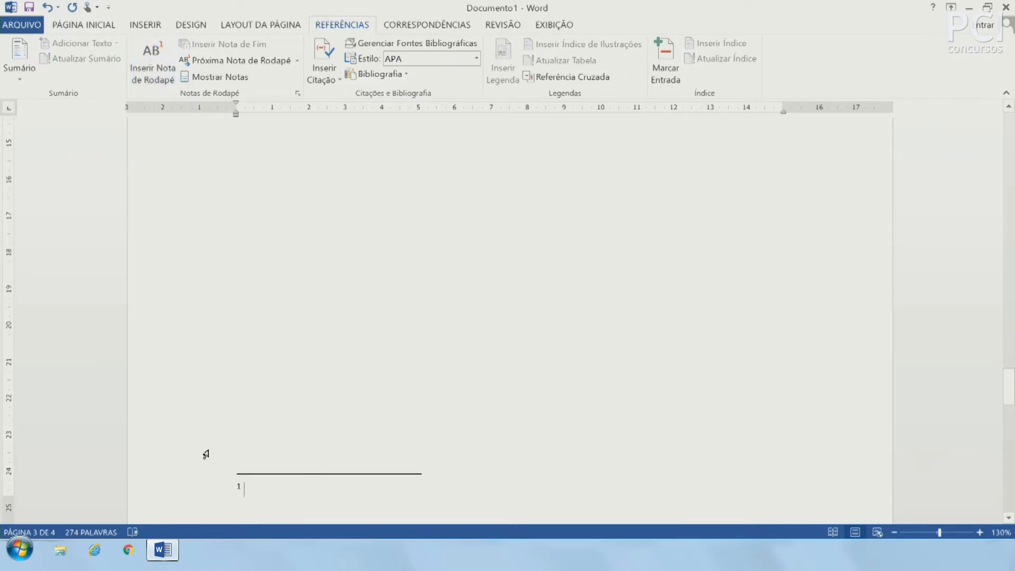
Step: Enter "Lorem ipsun" as the text of footnote 1
scroll(328, 441, "down", 2)
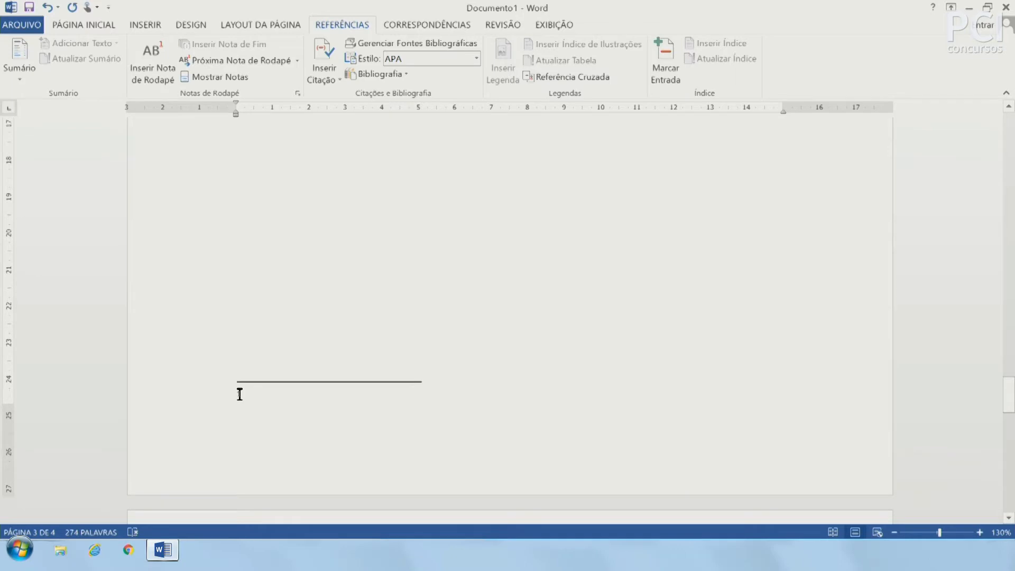
scroll(400, 405, "up", 10)
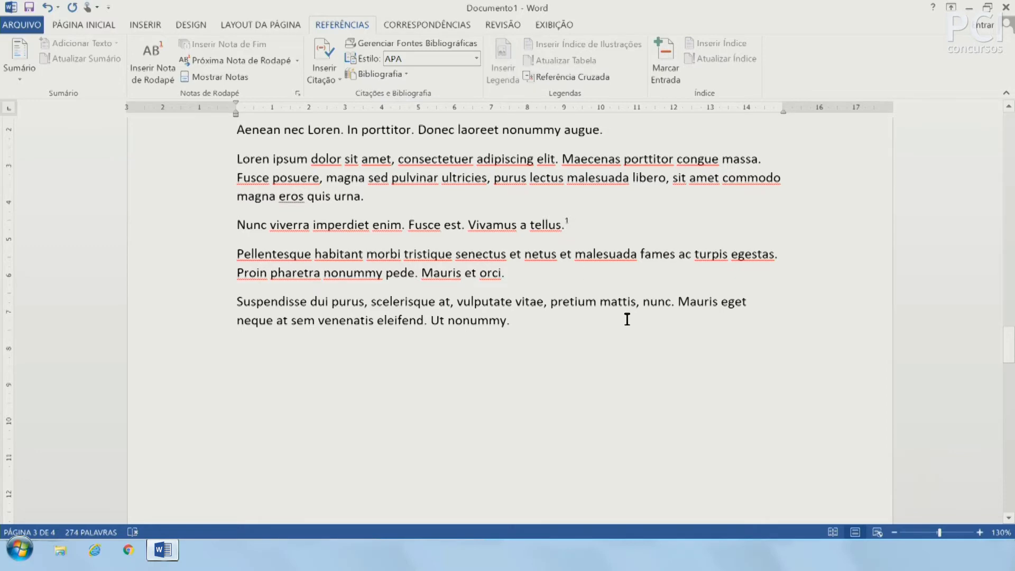
scroll(627, 319, "down", 5)
scroll(626, 319, "up", 5)
scroll(559, 353, "down", 10)
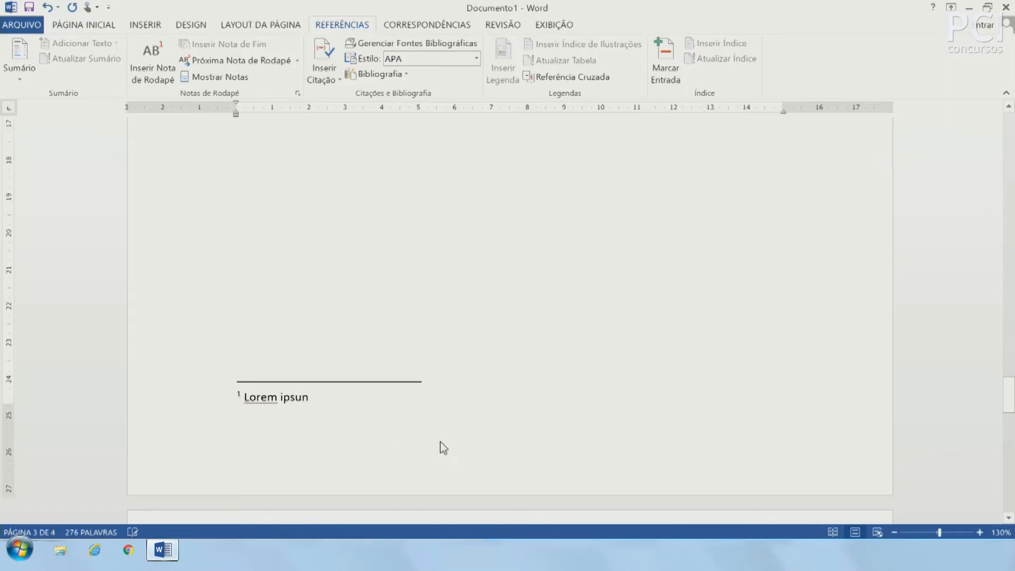
Step: Insert a second footnote after the word "vitae" in the last paragraph under "Título 2"
scroll(443, 440, "up", 10)
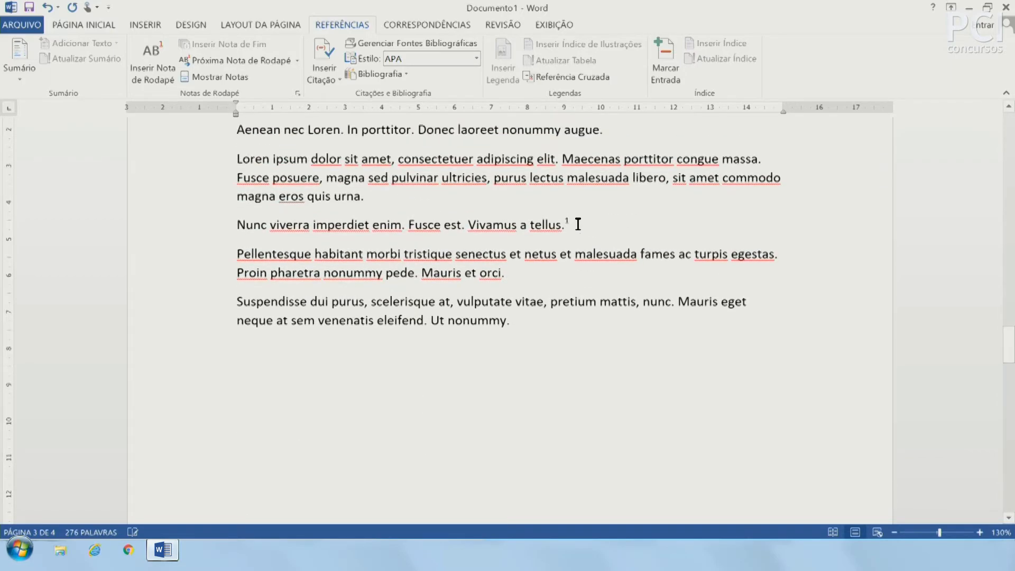
scroll(560, 290, "down", 10)
scroll(356, 370, "up", 5)
scroll(356, 345, "up", 5)
left_click(547, 301)
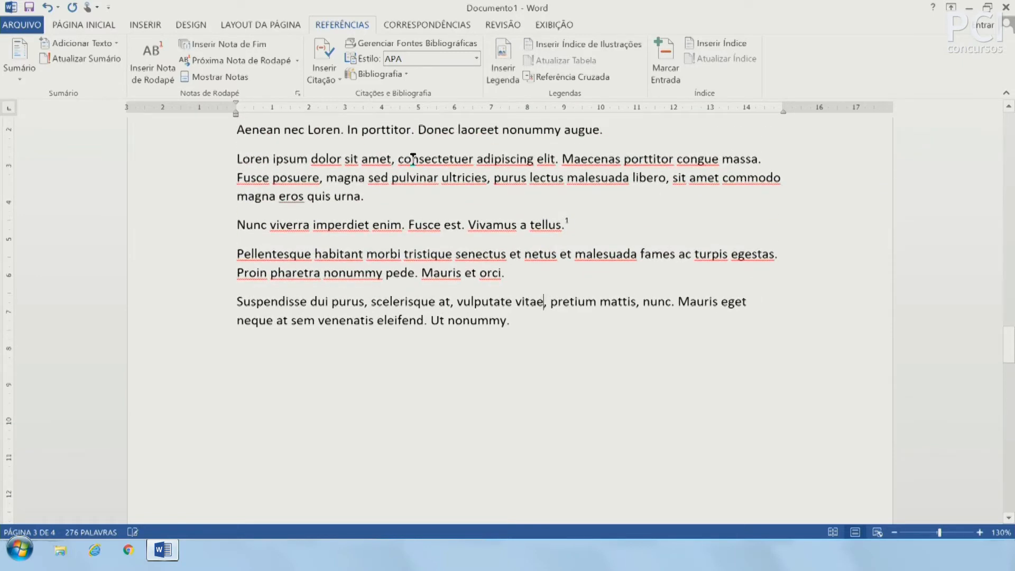
left_click(152, 62)
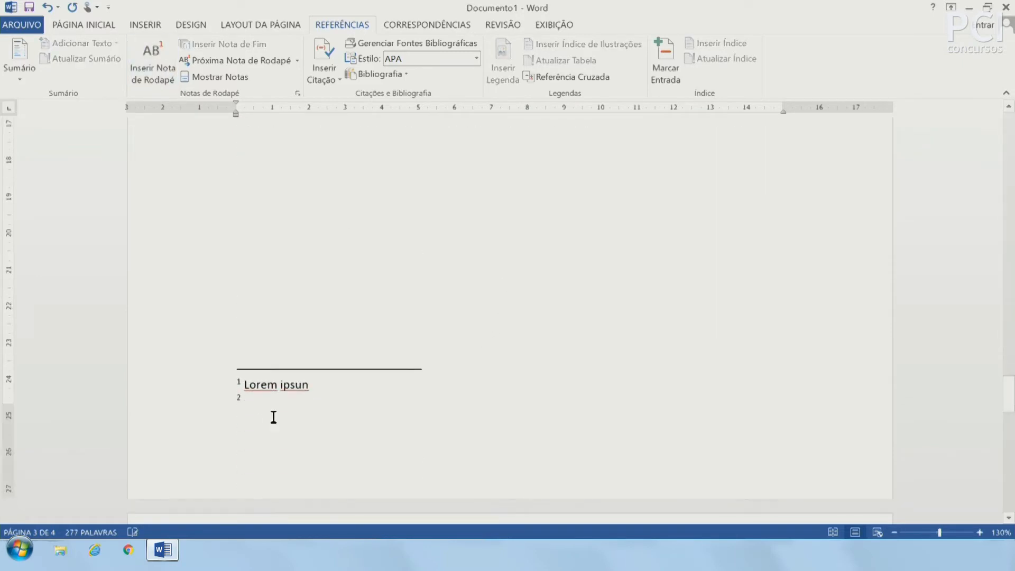
Step: Compare the footnote reference marks in the "Título 2" text with their notes at the foot of the page
scroll(412, 395, "up", 8)
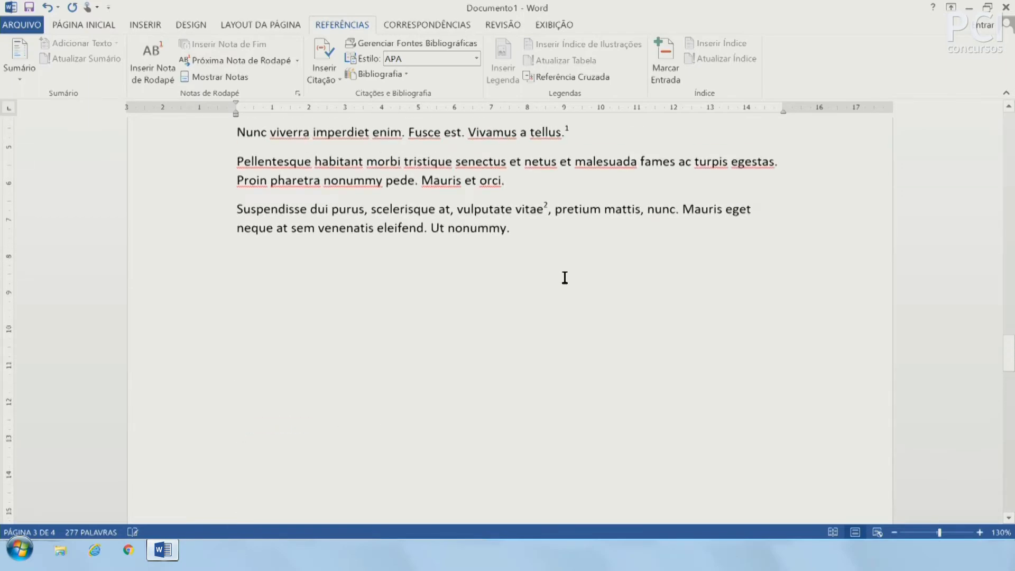
left_click(548, 245)
scroll(554, 295, "up", 3)
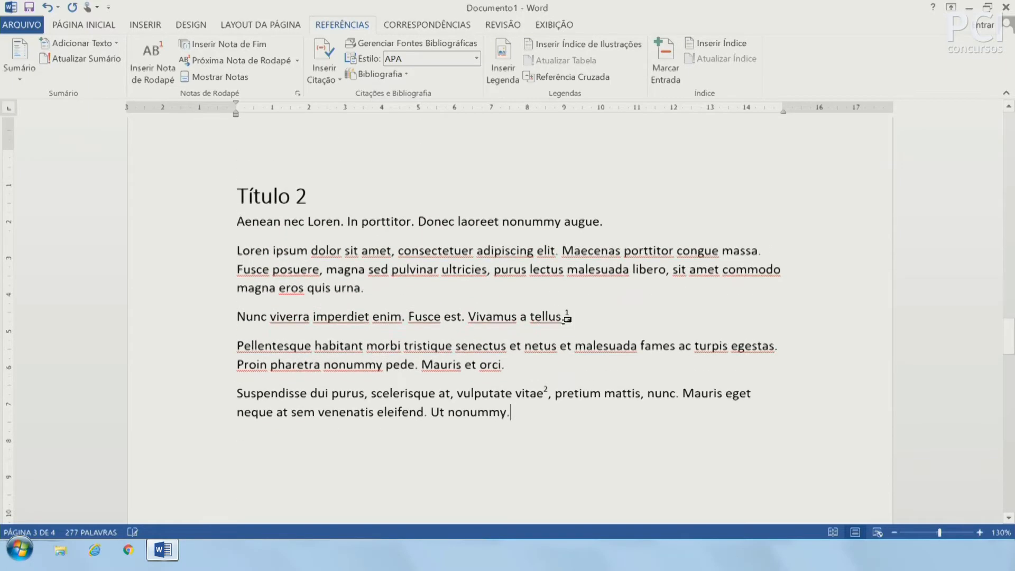
scroll(593, 357, "down", 1)
scroll(593, 365, "down", 10)
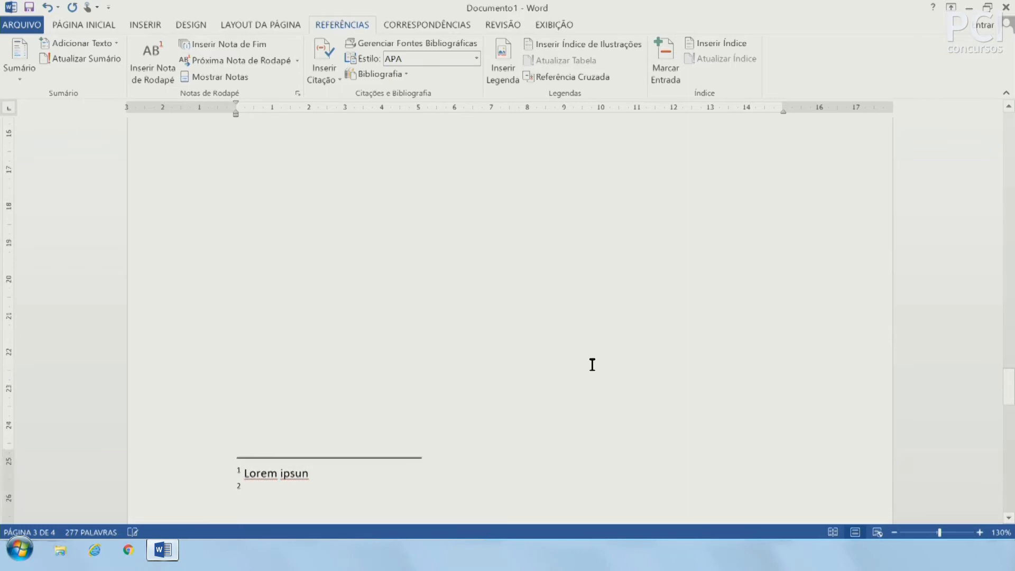
left_click(268, 222)
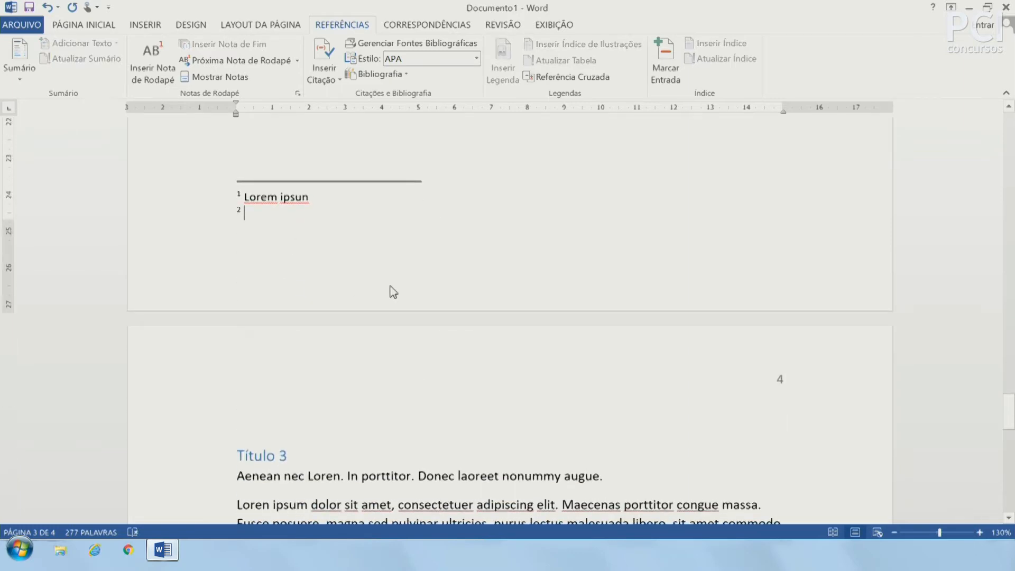
scroll(235, 267, "up", 3)
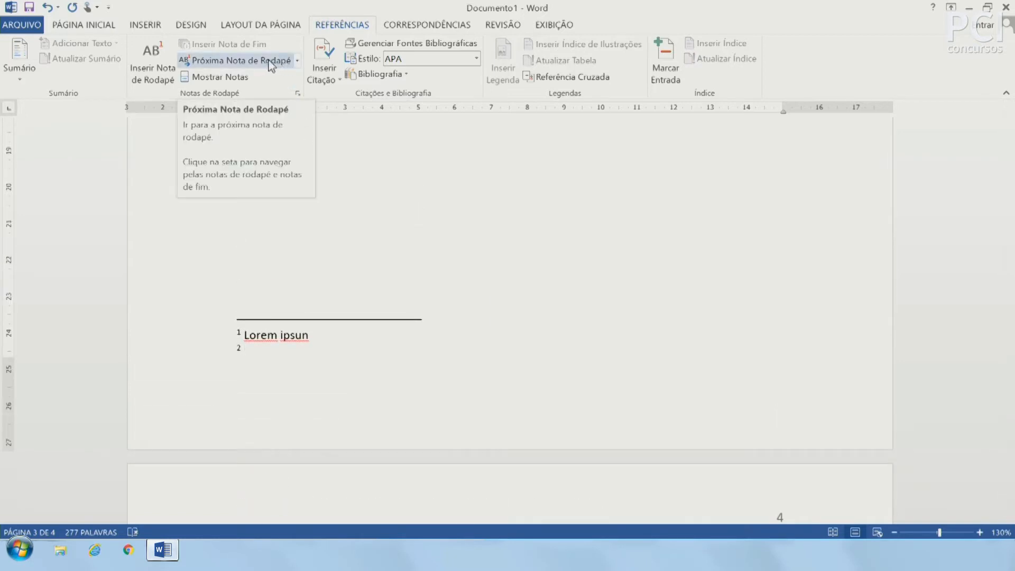
Step: Go to the next footnote, and switch from the note to its reference mark in the text
left_click(268, 63)
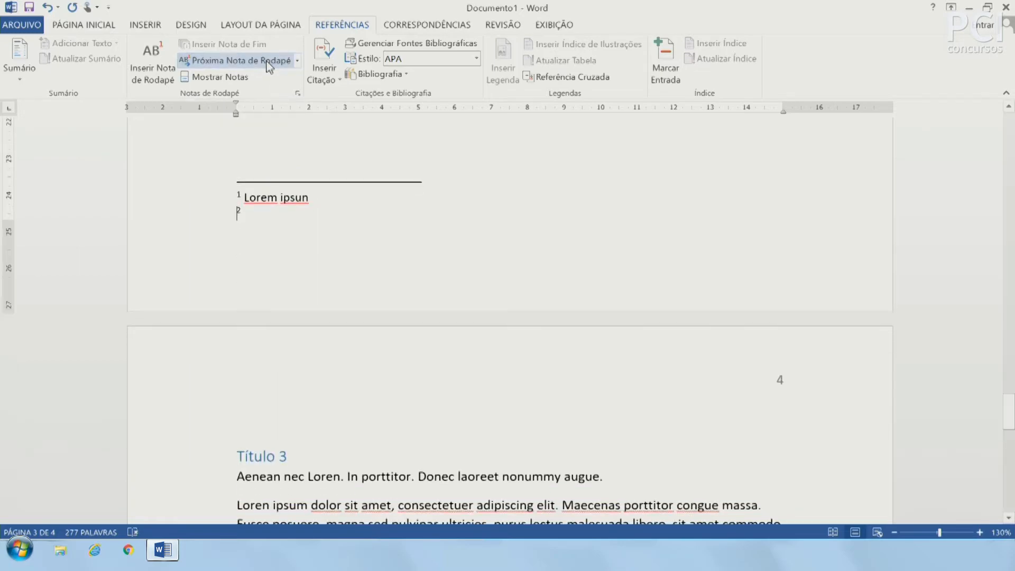
left_click(235, 81)
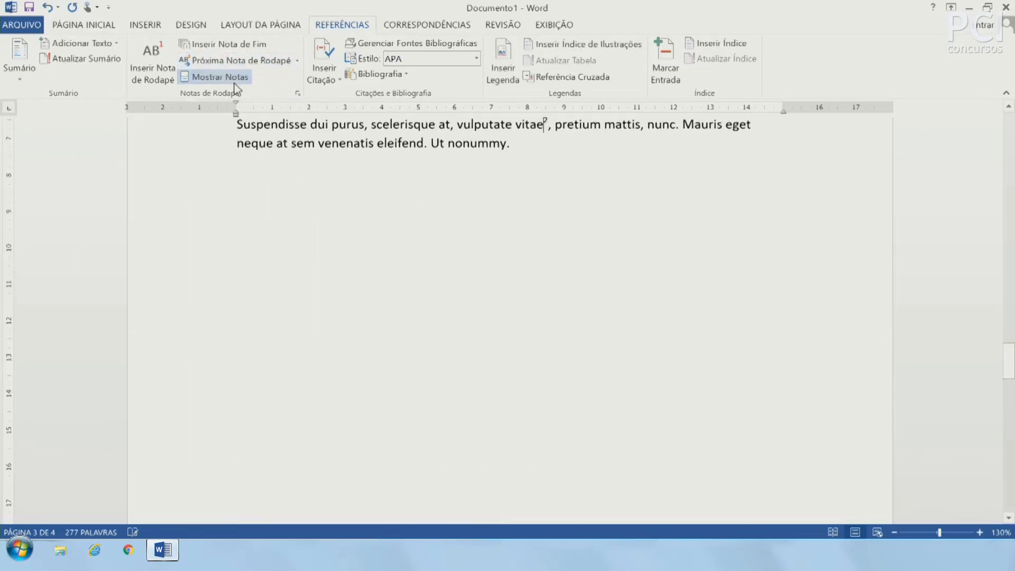
scroll(544, 347, "up", 5)
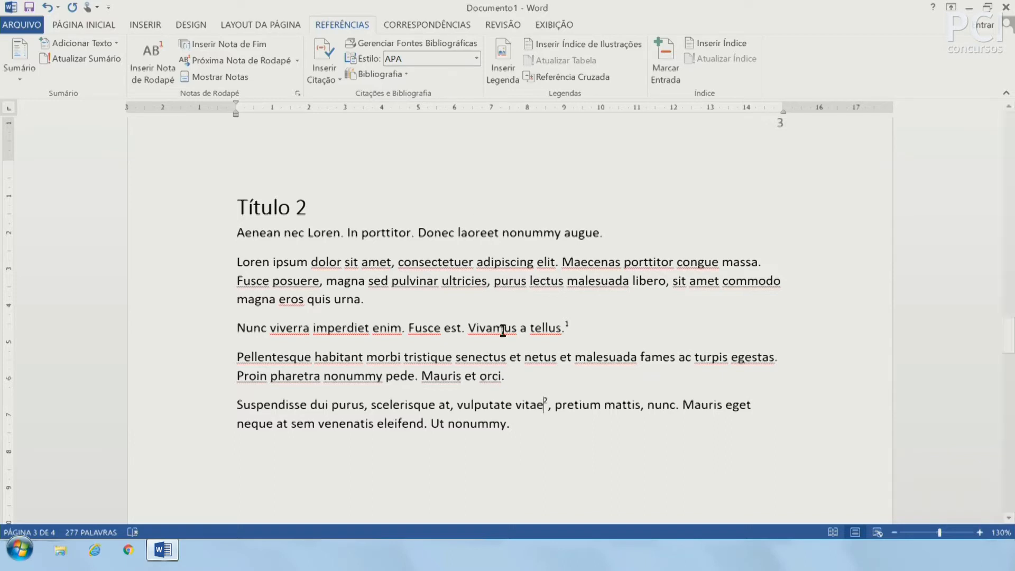
Step: Start a citation with a new bibliographic source on the empty line below the last "Título 2" paragraph
scroll(587, 454, "down", 1)
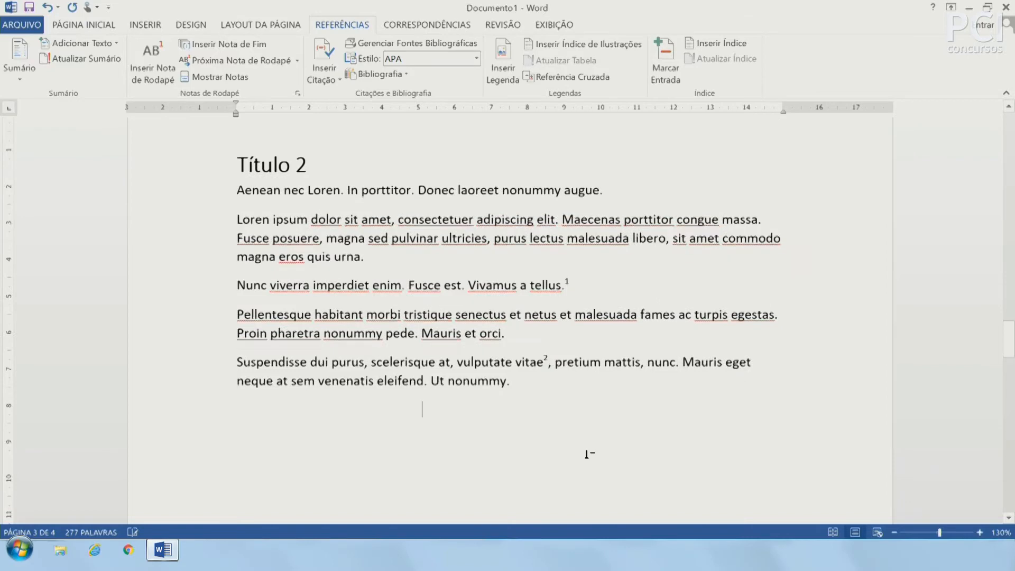
left_click_drag(448, 391, 266, 400)
left_click(266, 401)
key("BackSpace")
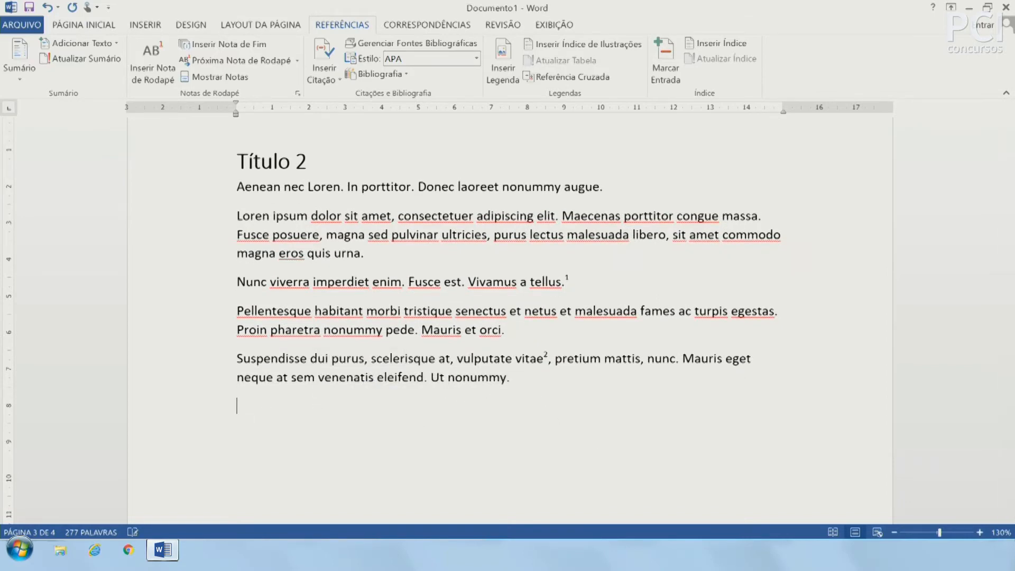
left_click(321, 79)
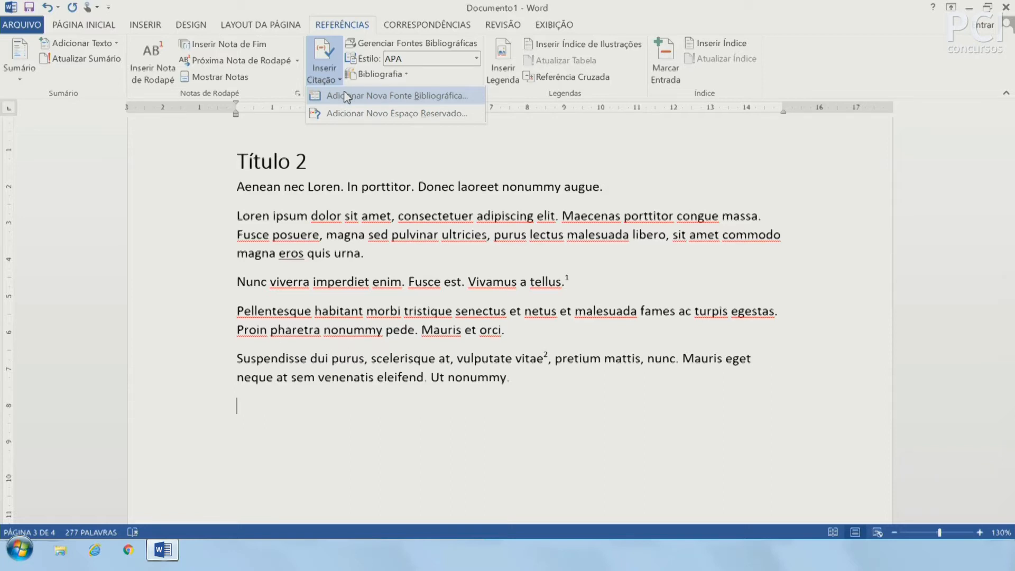
left_click(346, 97)
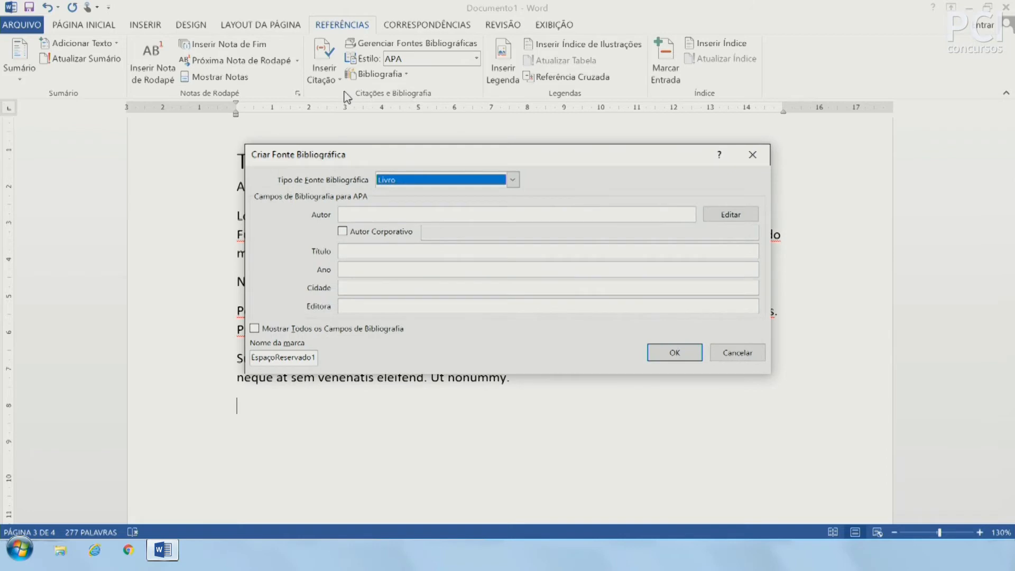
Step: Try the source type Site for the new source, and switch back to Livro
left_click(421, 181)
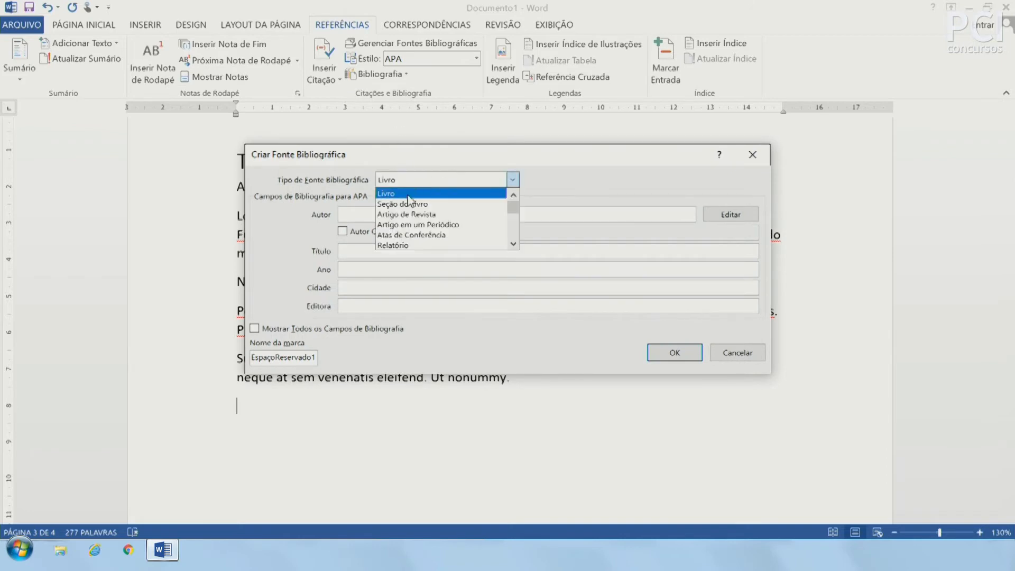
scroll(449, 214, "down", 1)
scroll(423, 224, "down", 1)
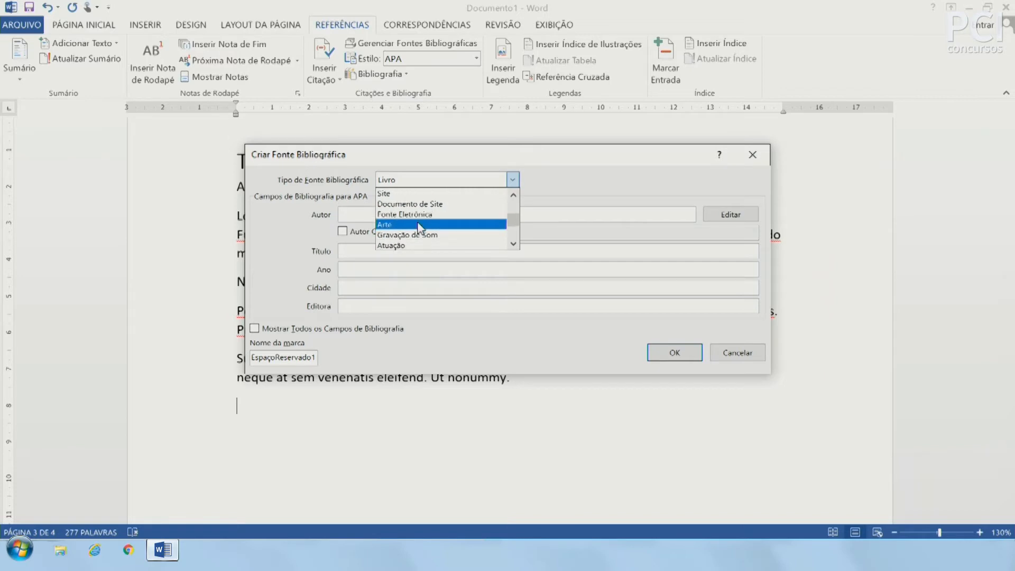
scroll(419, 227, "up", 1)
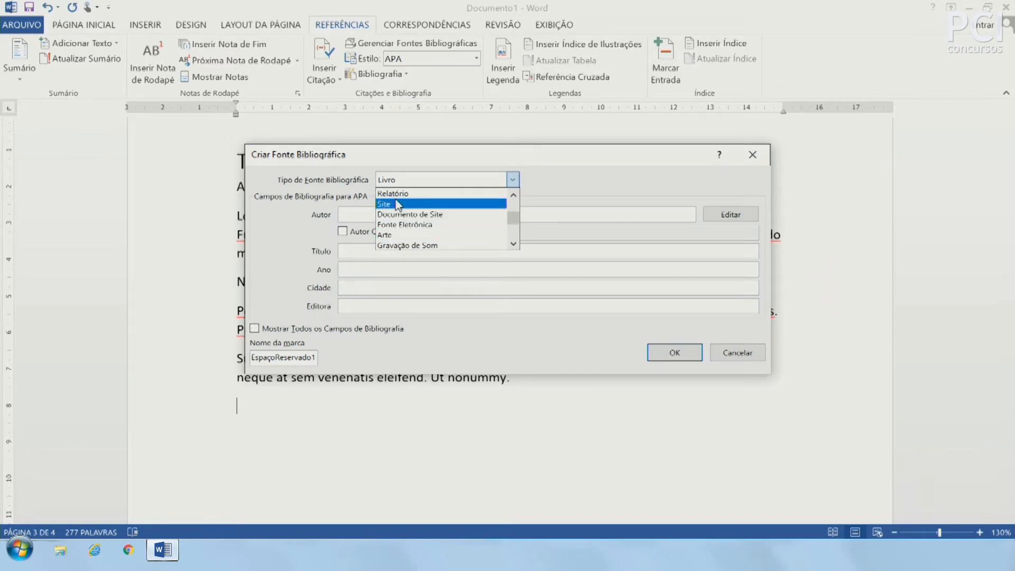
left_click(417, 204)
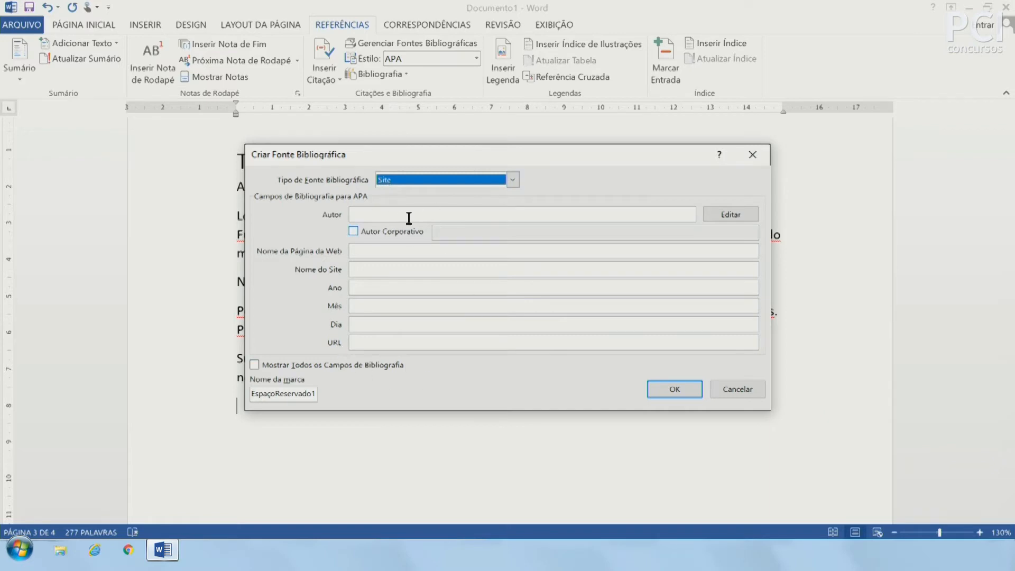
left_click(454, 179)
scroll(447, 219, "up", 2)
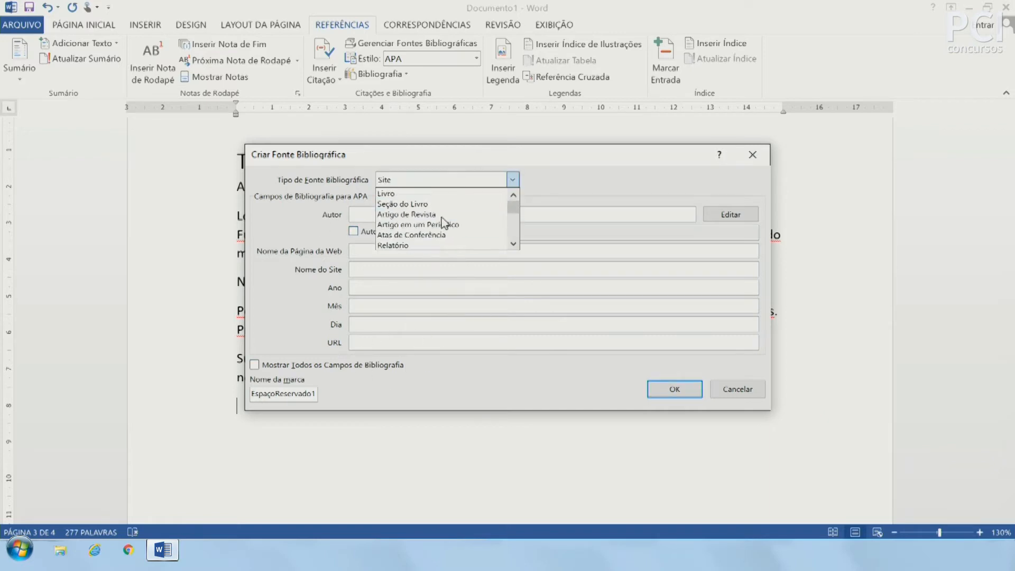
key("Return")
Step: Fill in the author's full name for the book source
left_click(359, 216)
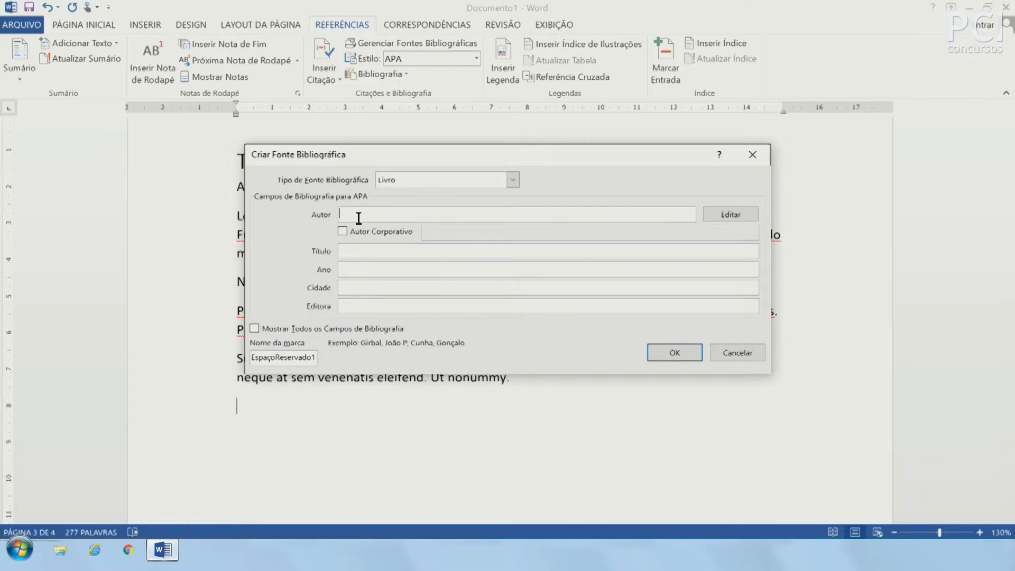
type("Gul")
key("BackSpace")
key("BackSpace")
key("BackSpace")
type("P")
key("shift+Home")
type("Gui")
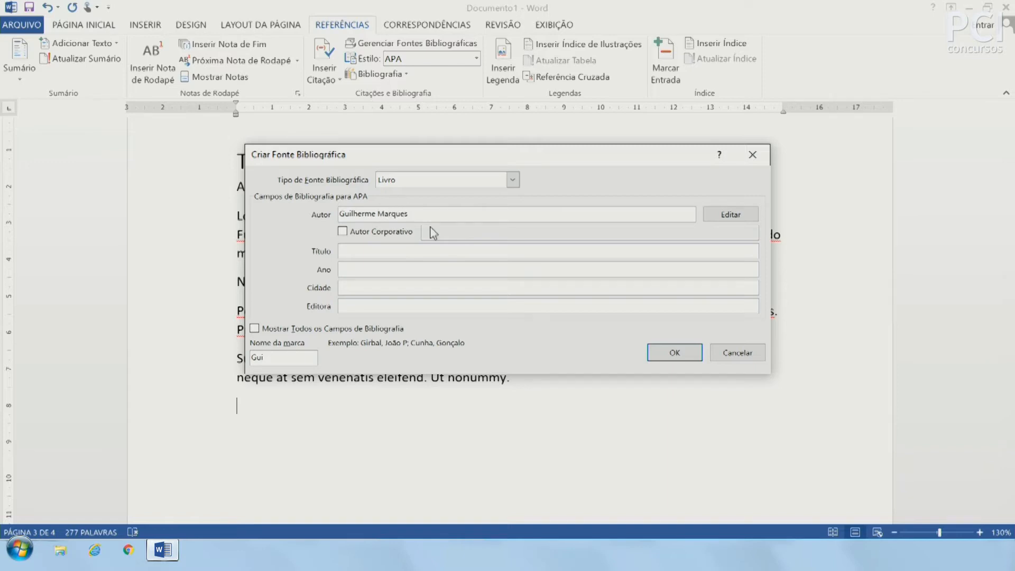
Step: Complete the book source with title Aula de Word, year 2019, city Presidente Prudente and publisher PCI Concursos, and create it
left_click(380, 251)
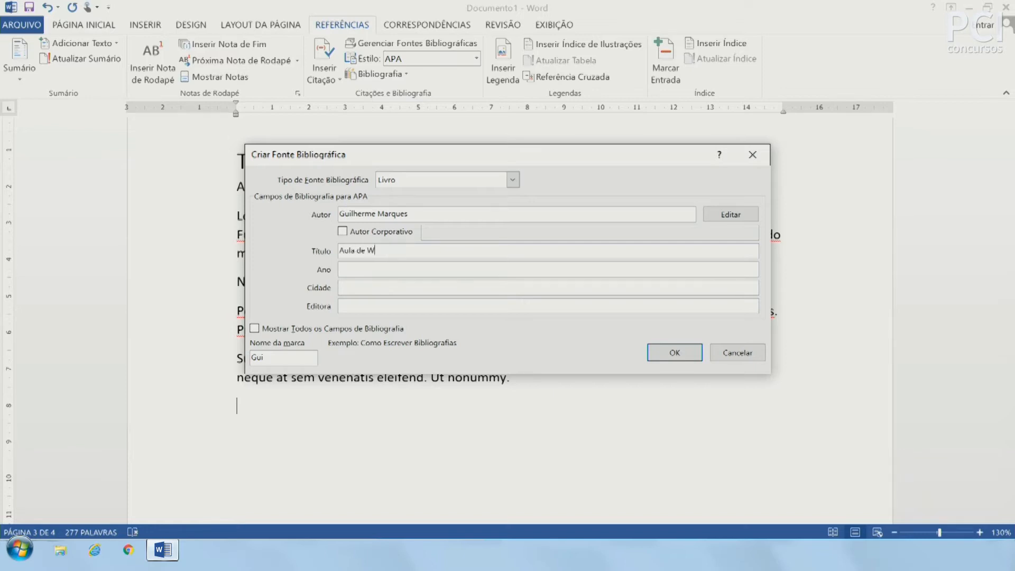
left_click(413, 268)
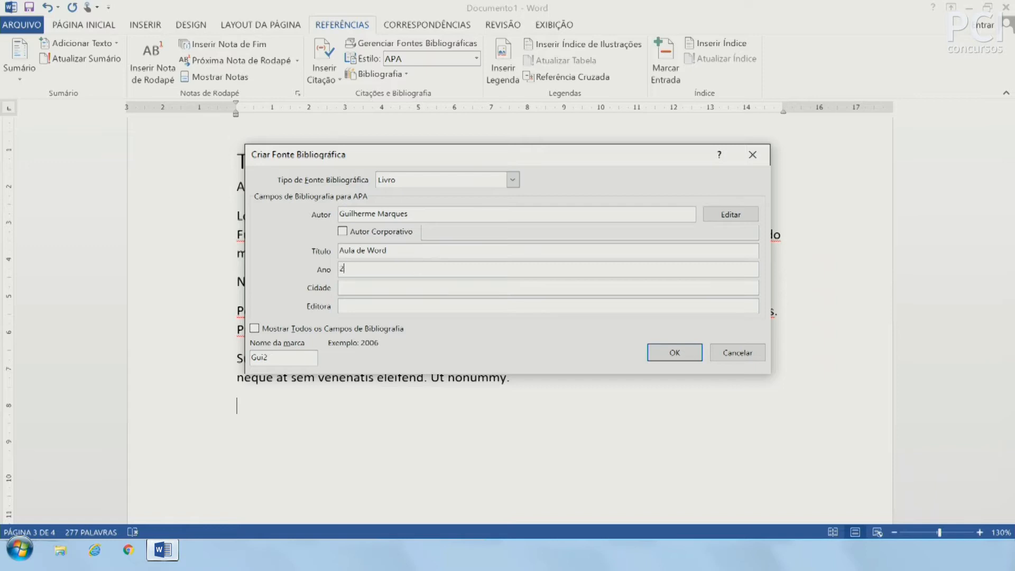
left_click(409, 286)
left_click(412, 306)
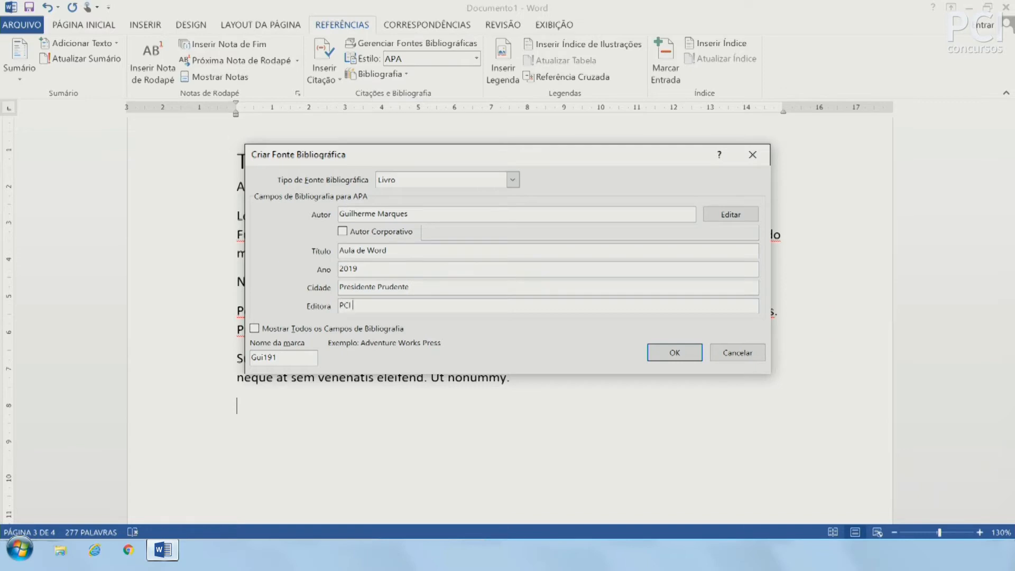
type("PCI Concursos")
left_click(674, 352)
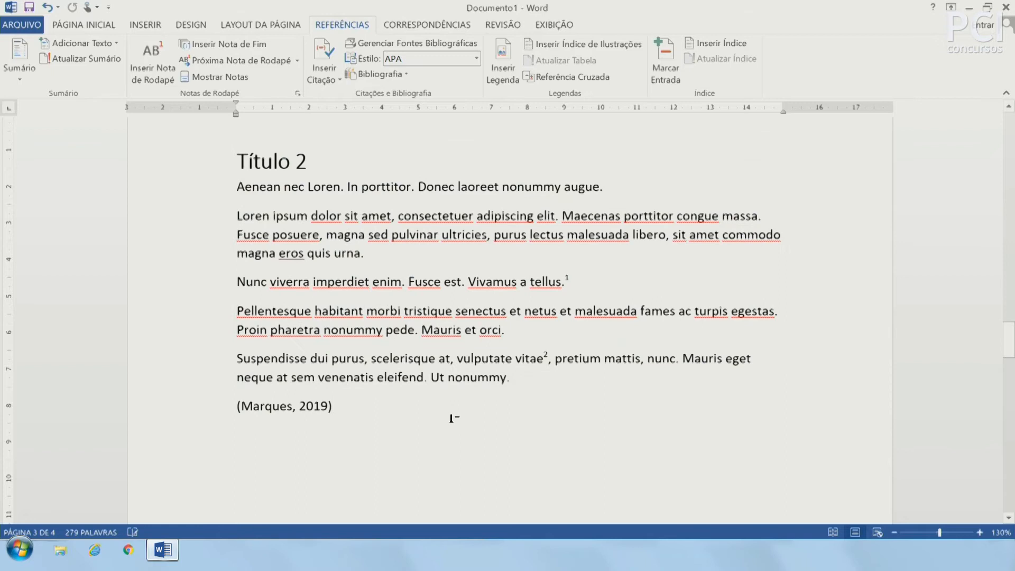
Step: Write the quotation “Word é muito legal.” followed by a space in front of the new citation below the "Título 2" text
left_click(238, 405)
left_click(381, 429)
left_click(235, 401)
left_click(417, 379)
left_click(536, 382)
key("Down")
key("Home")
type("\"")
type("W")
type("ord é muito lega")
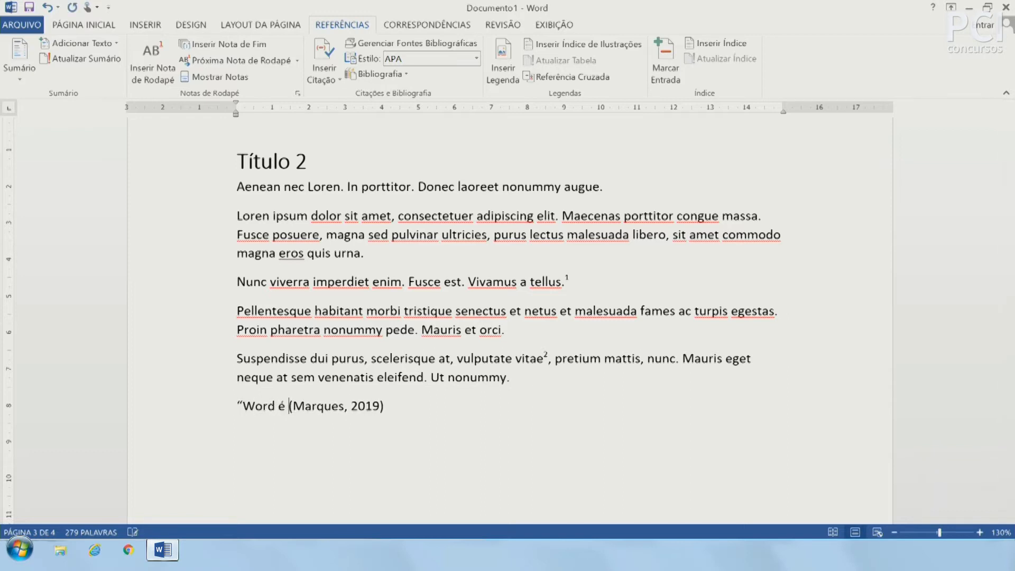
type("l.\"")
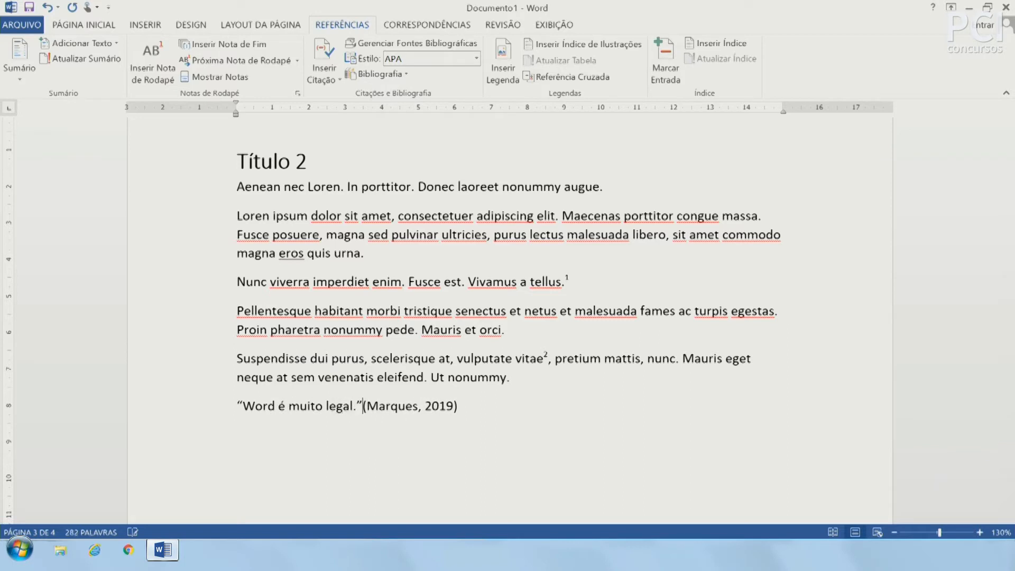
left_click(489, 416)
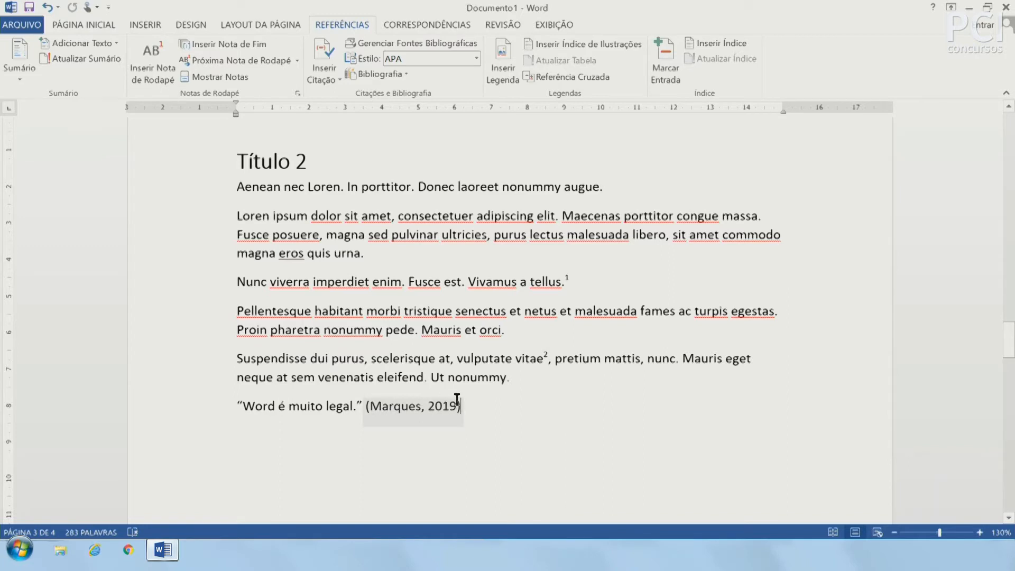
key("Return")
Step: Cite the existing source Aula de Word after "magna eros quis urna." in the second paragraph under "Título 3"
scroll(641, 356, "down", 15)
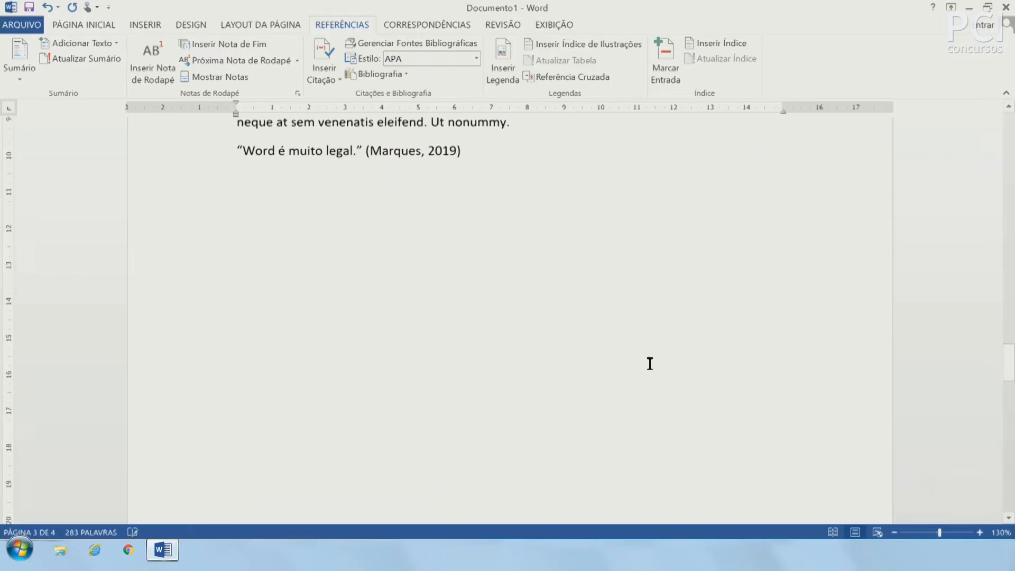
scroll(649, 363, "down", 5)
scroll(566, 324, "up", 3)
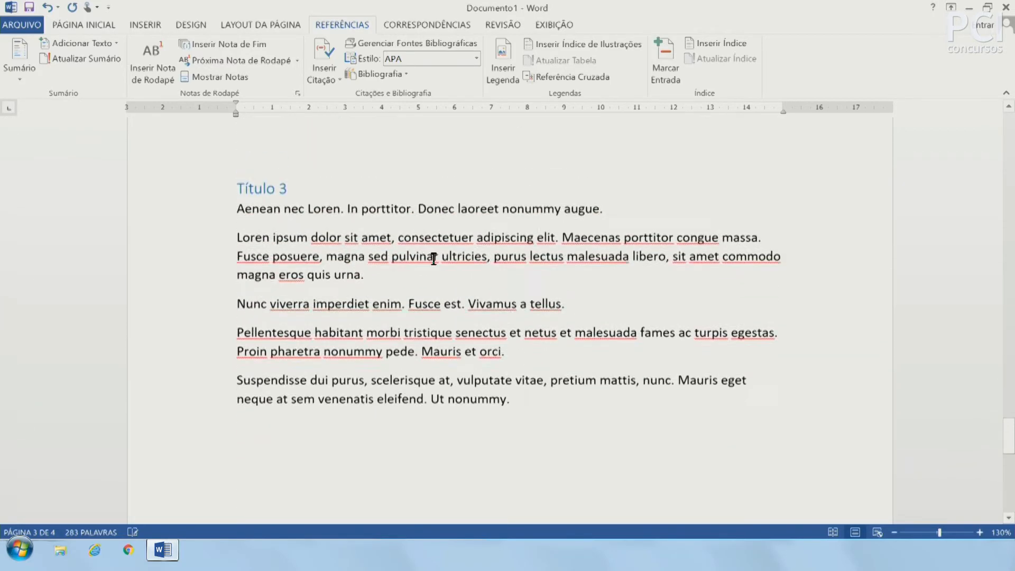
double_click(369, 276)
left_click(397, 280)
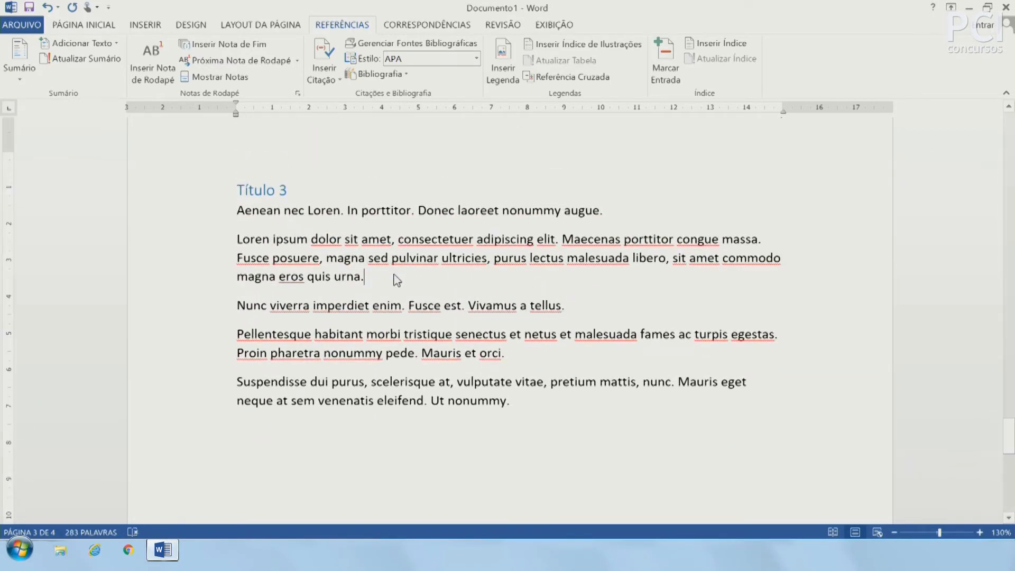
left_click(338, 82)
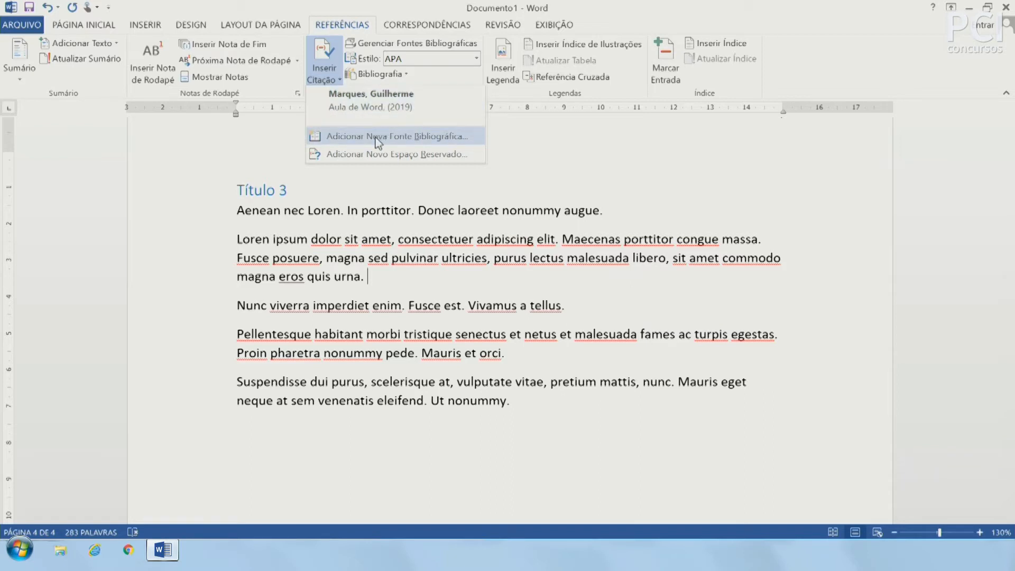
left_click(371, 98)
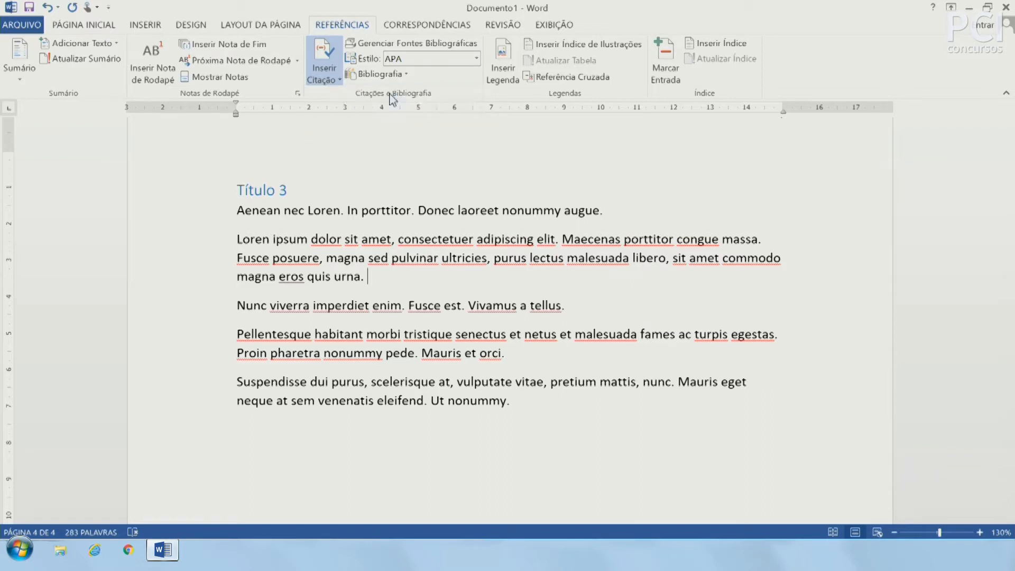
left_click(527, 274)
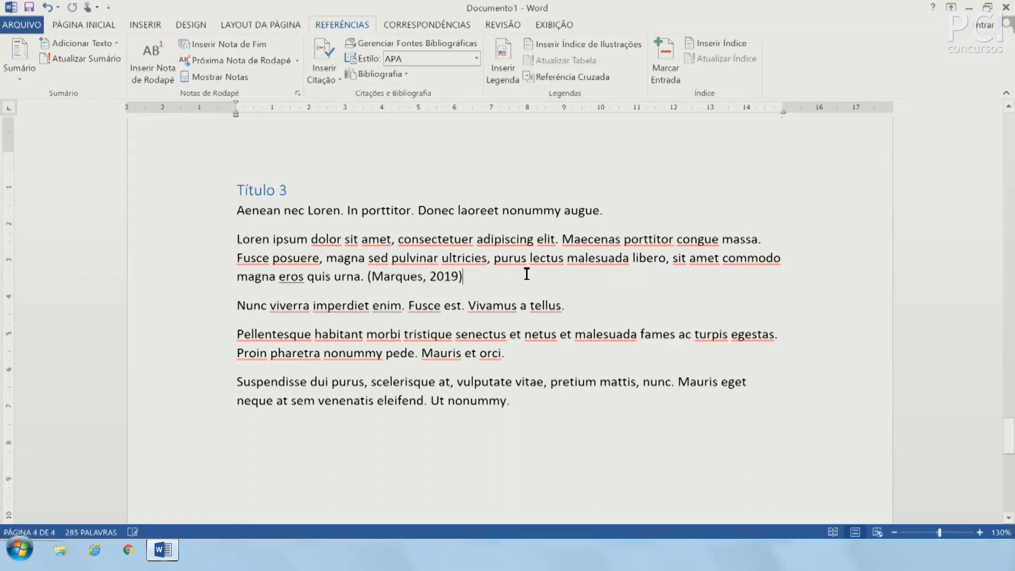
scroll(521, 253, "up", 1)
left_click(324, 78)
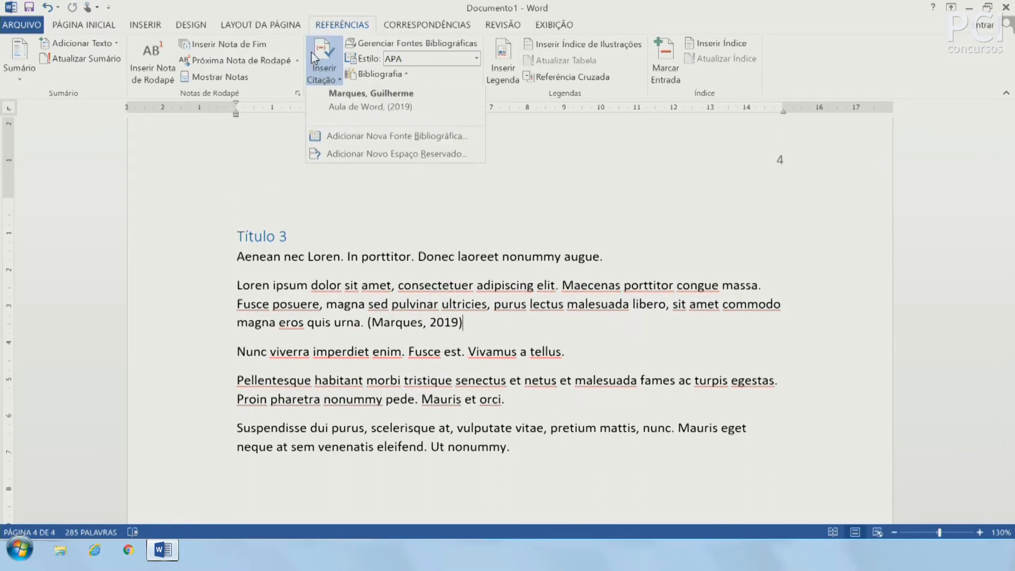
right_click(391, 109)
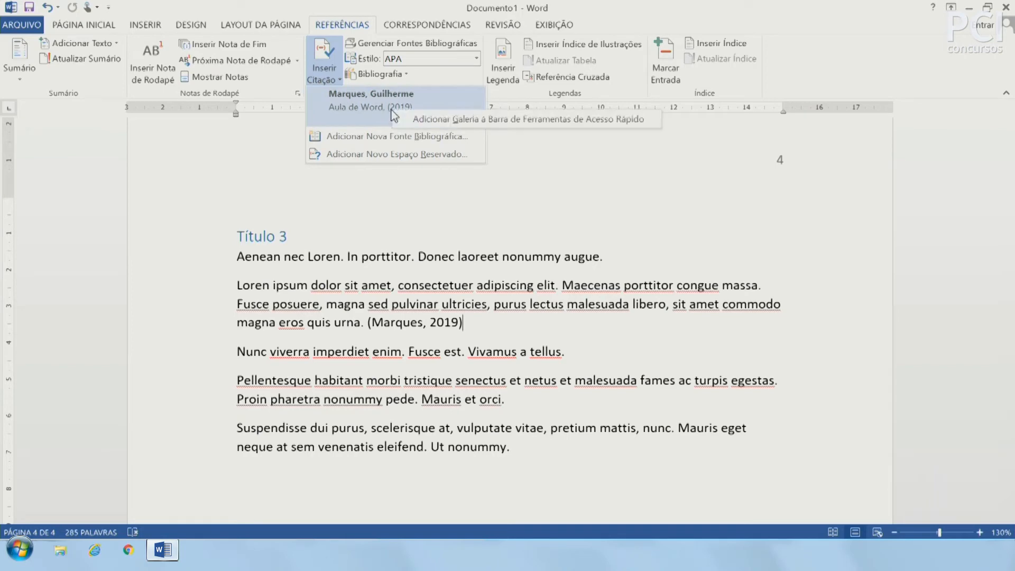
left_click(483, 212)
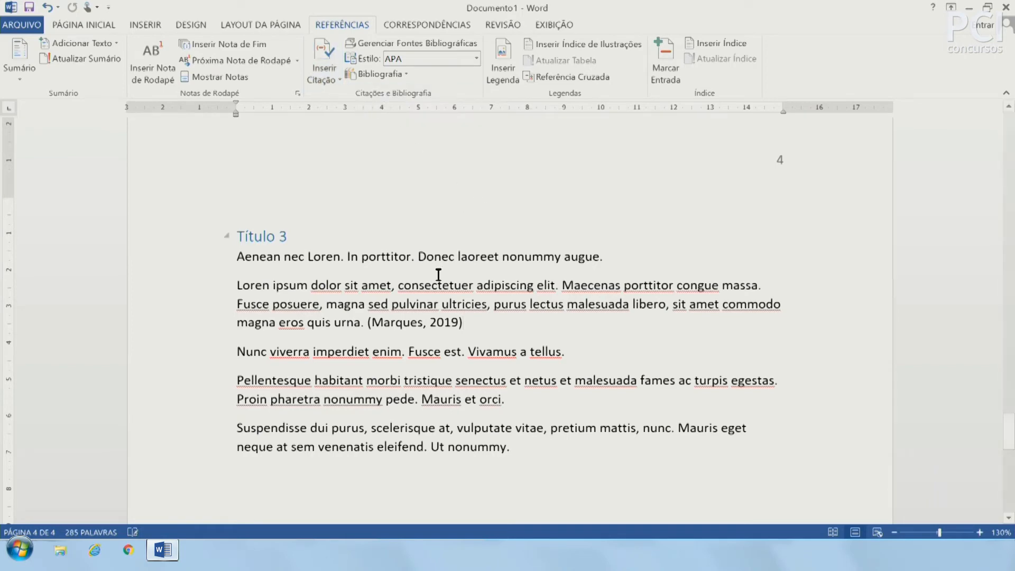
left_click(415, 317)
left_click(482, 226)
Step: Review the Word 2007 and Aula de Word entries in the source manager's master list, and close the manager
scroll(484, 228, "up", 1)
scroll(471, 268, "down", 4)
left_click(364, 43)
left_click(289, 209)
left_click(292, 200)
left_click(295, 210)
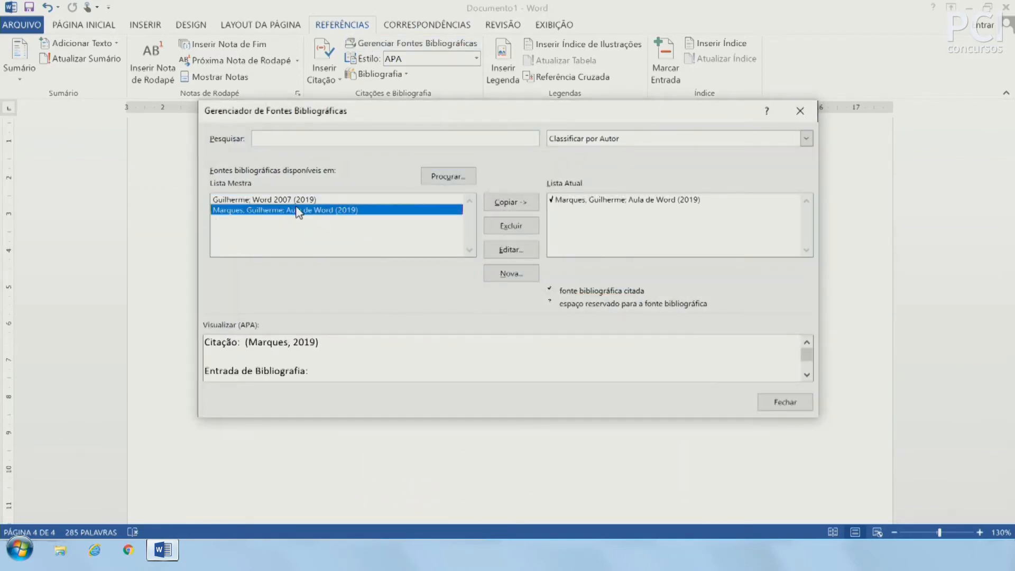
left_click(288, 200)
left_click(283, 210)
left_click(787, 405)
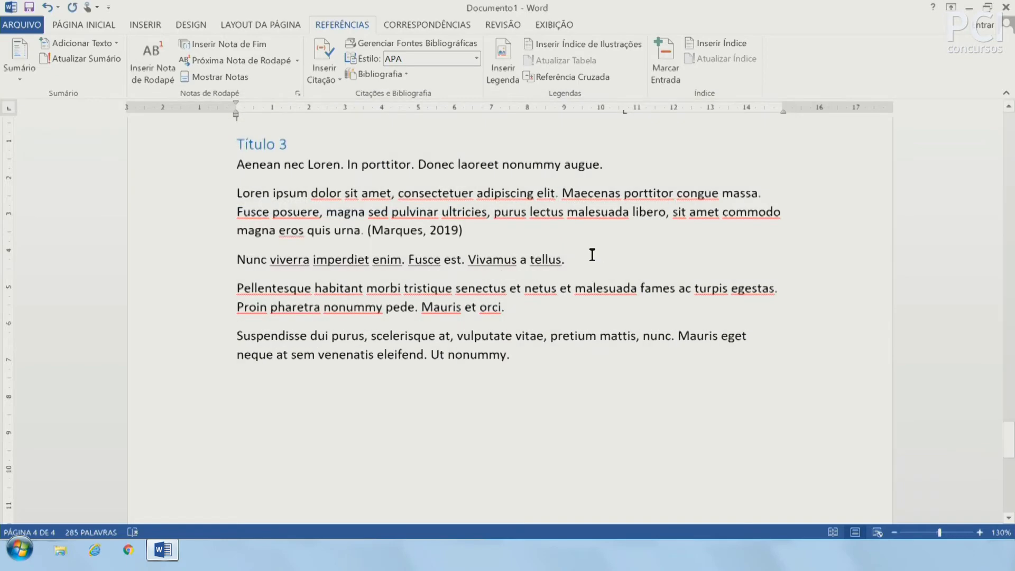
Step: Insert a page break on the empty line below the last "Título 3" paragraph
scroll(536, 322, "down", 5)
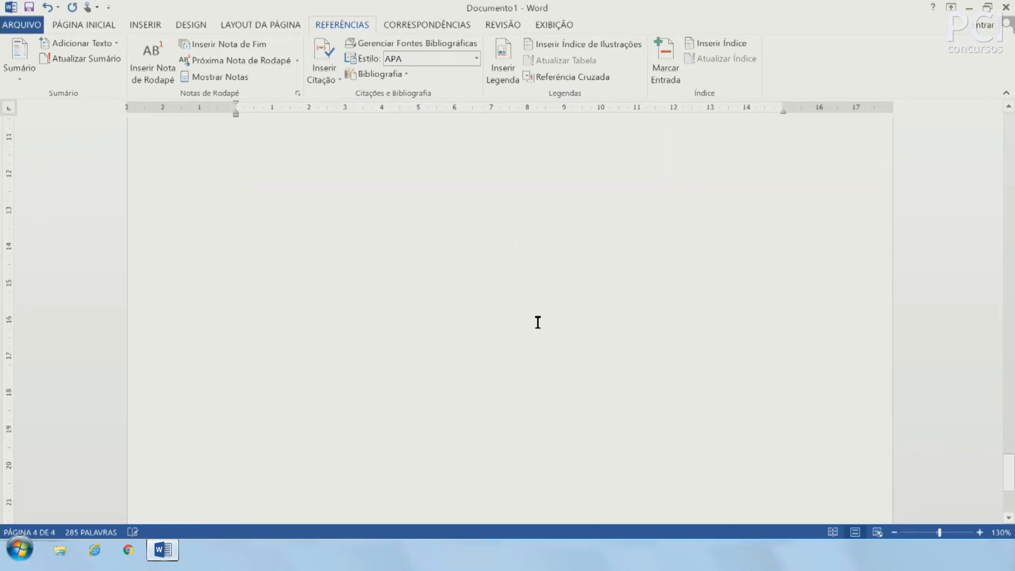
scroll(608, 394, "up", 4)
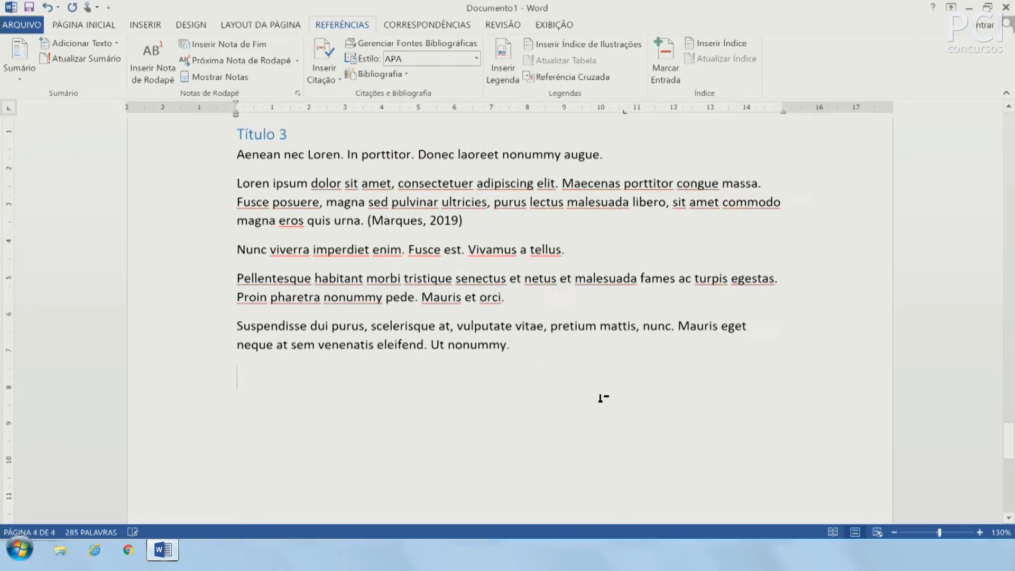
scroll(603, 396, "down", 3)
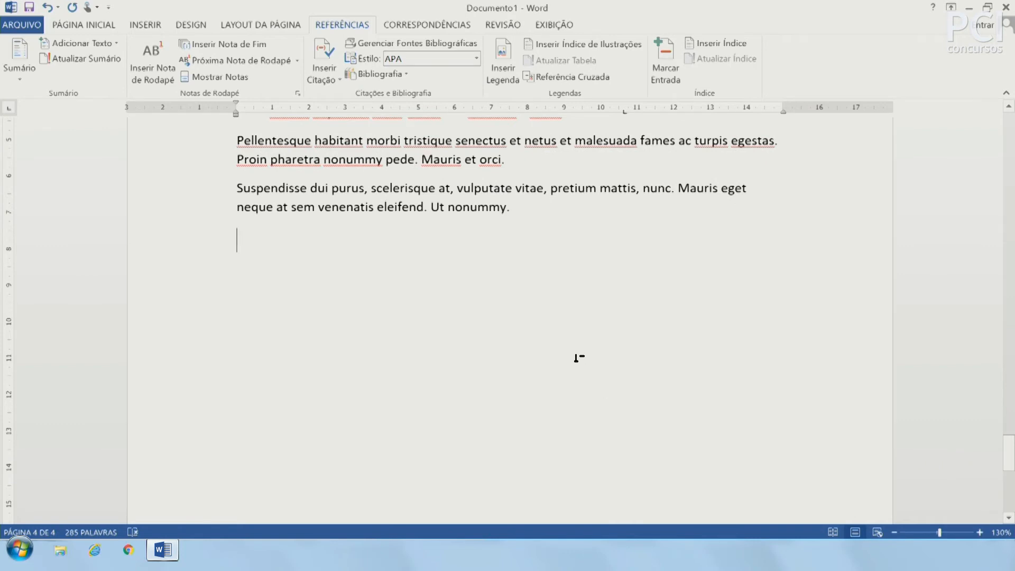
left_click(146, 24)
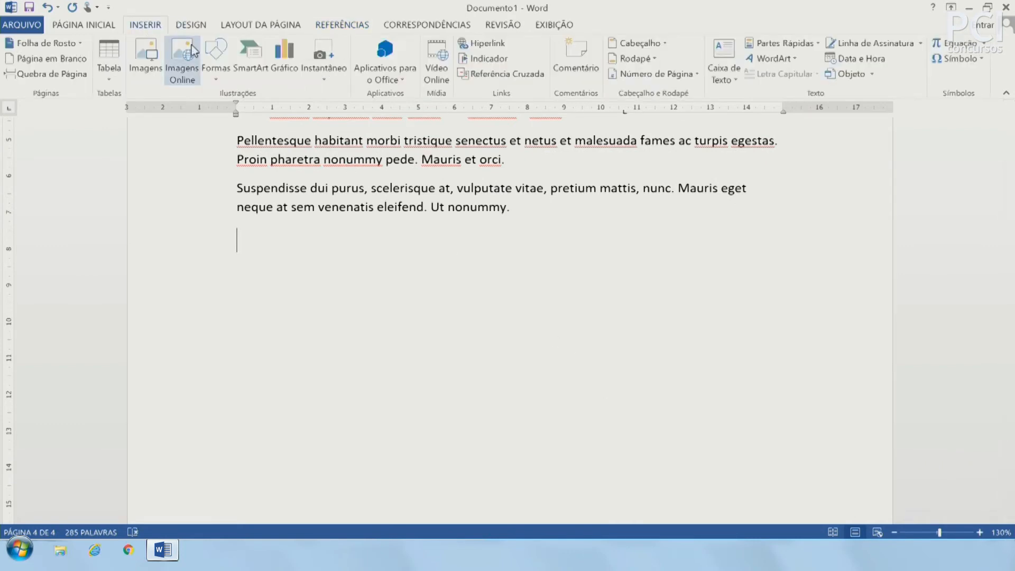
left_click(59, 75)
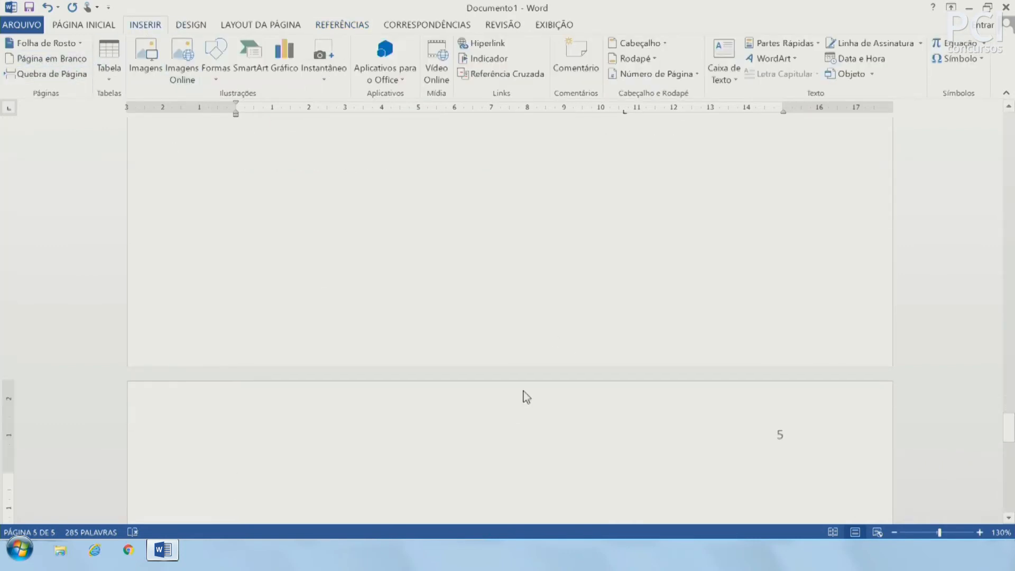
Step: Insert the built-in bibliography with the heading Bibliografia on the new page 5
left_click(329, 25)
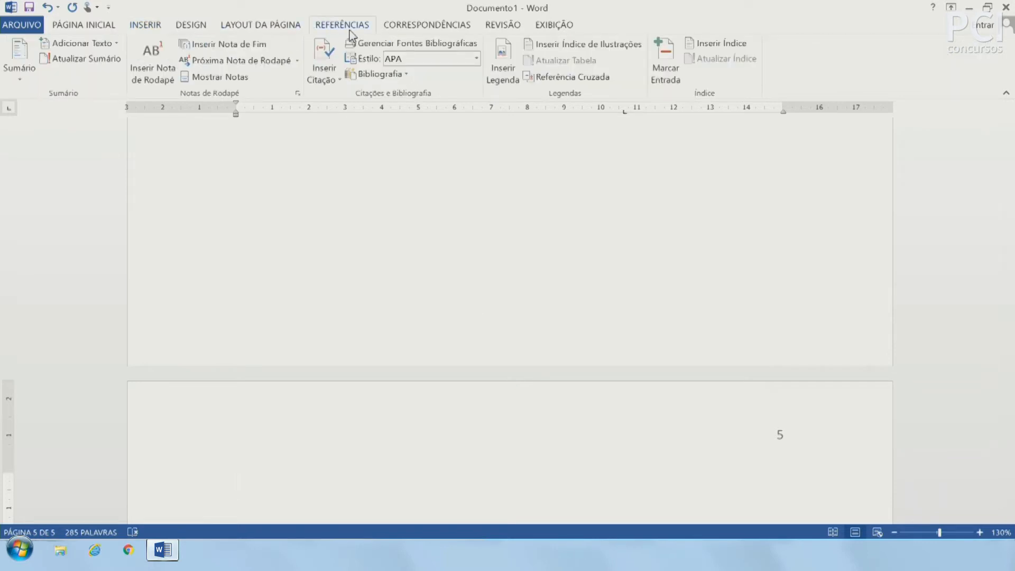
left_click(380, 75)
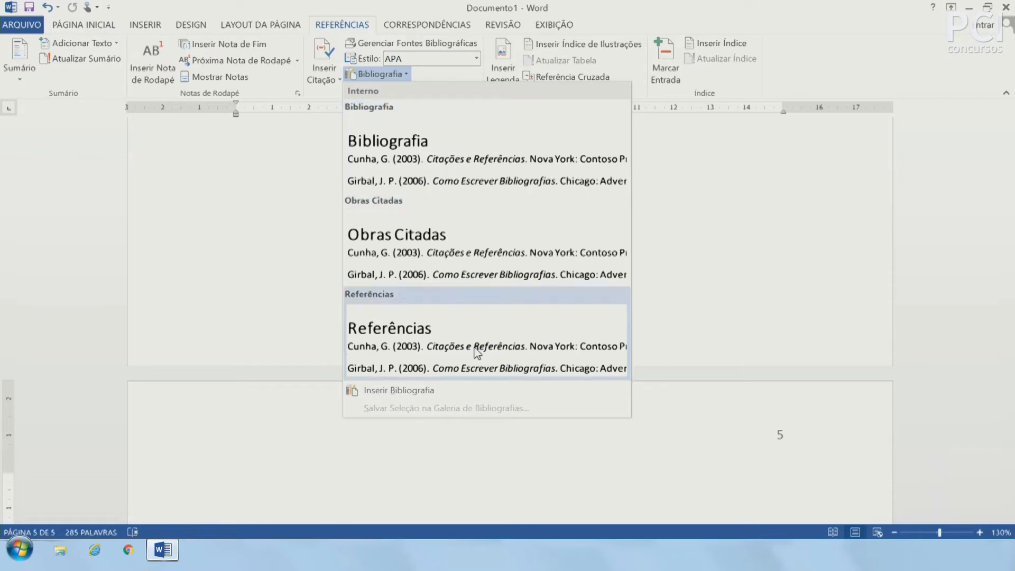
left_click(494, 161)
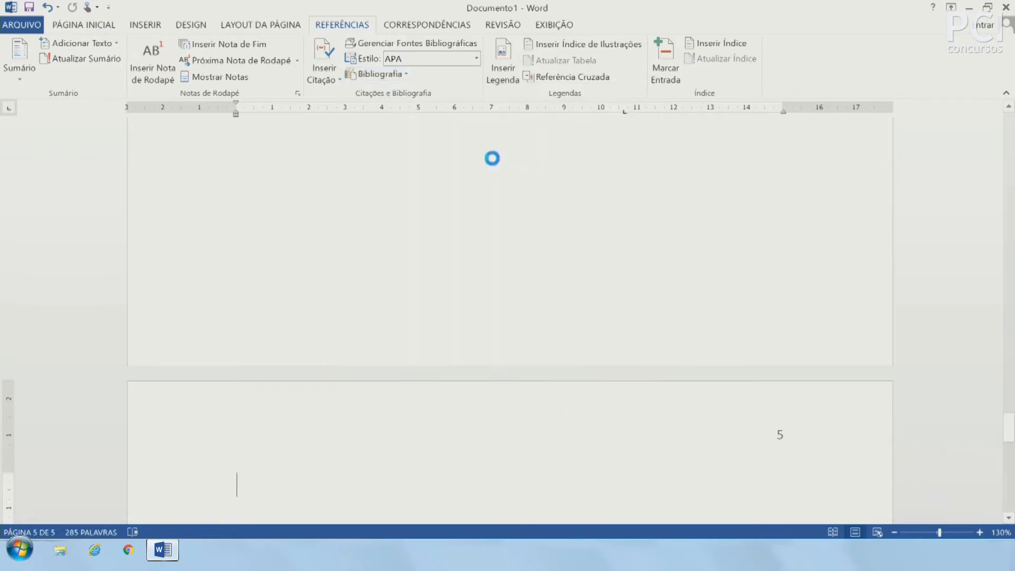
scroll(179, 239, "up", 2)
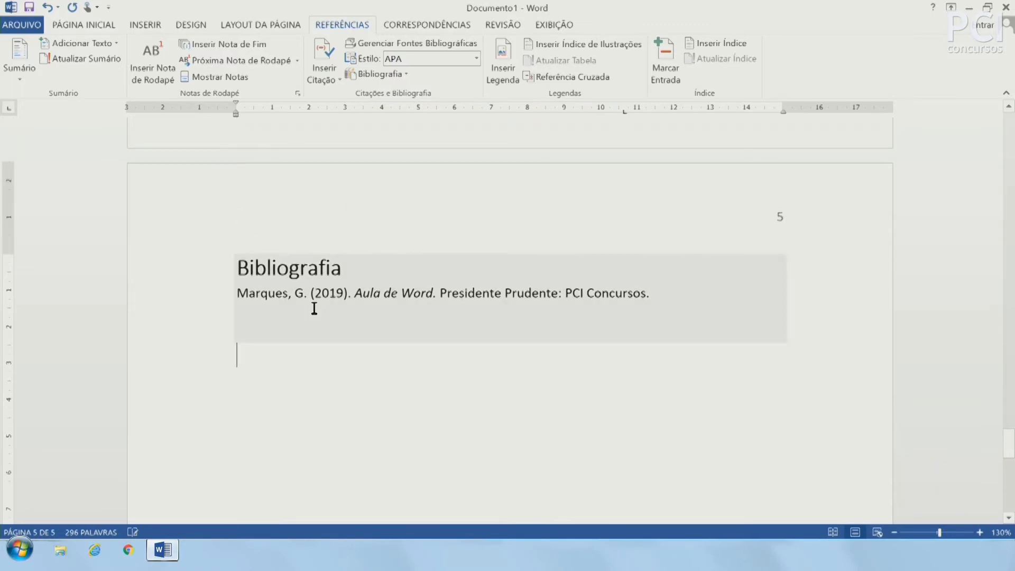
Step: Examine the author, year, title, city and publisher in the bibliography entry on page 5
left_click(322, 294)
left_click(442, 412)
left_click_drag(248, 294, 301, 294)
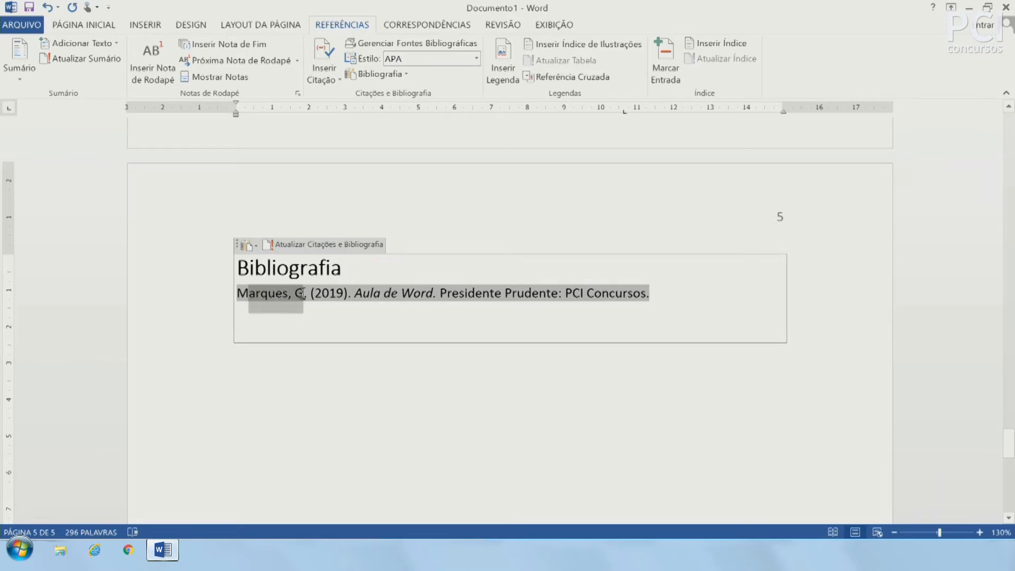
left_click(328, 294)
left_click_drag(349, 293, 589, 378)
left_click(613, 414)
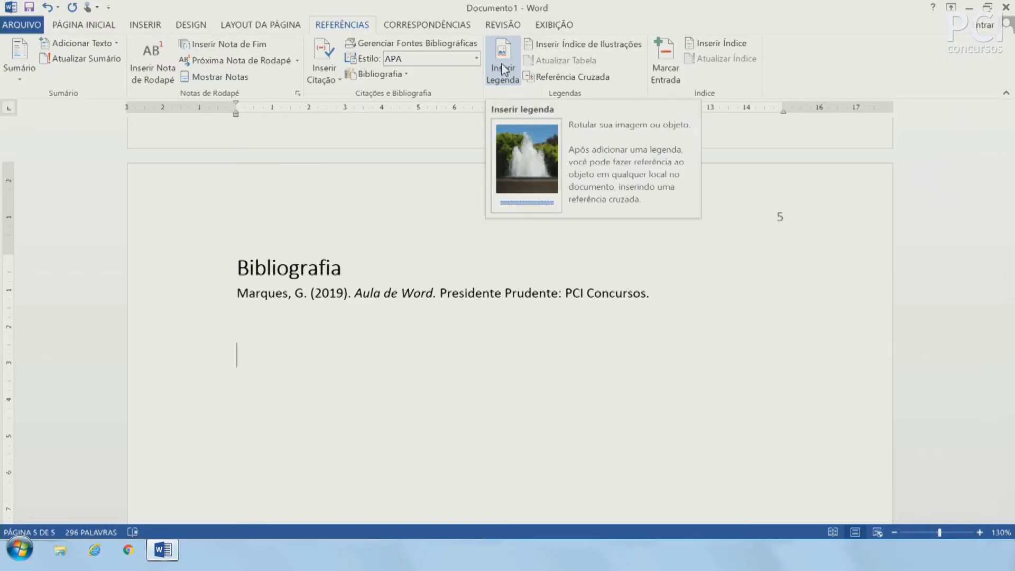
Step: Draw a rectangle about 4.6 cm high and 6.4 cm wide below the last "Título 3" paragraph
scroll(505, 431, "up", 10)
scroll(514, 421, "up", 3)
scroll(515, 420, "down", 4)
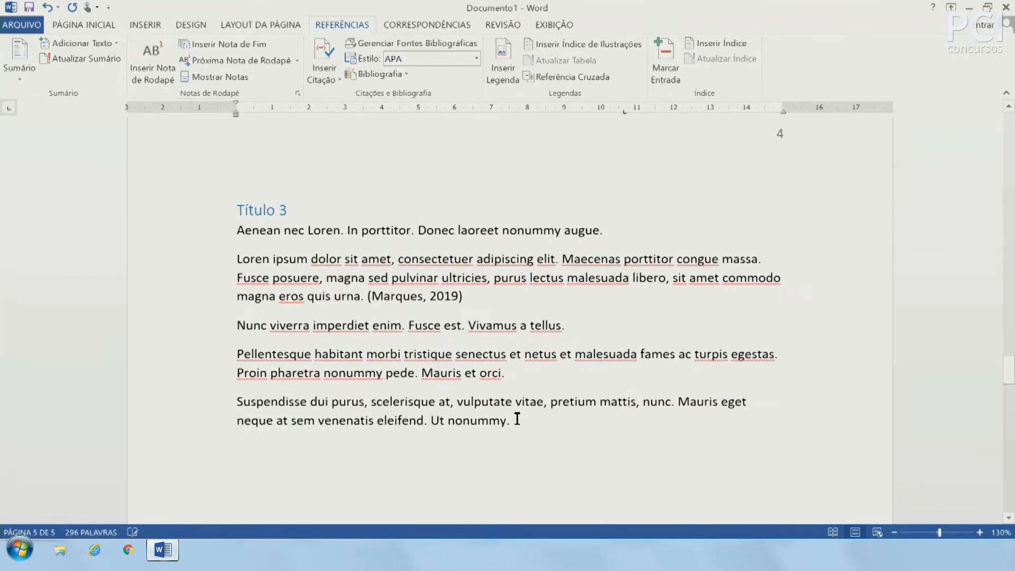
left_click(542, 425)
scroll(541, 425, "down", 3)
left_click(145, 24)
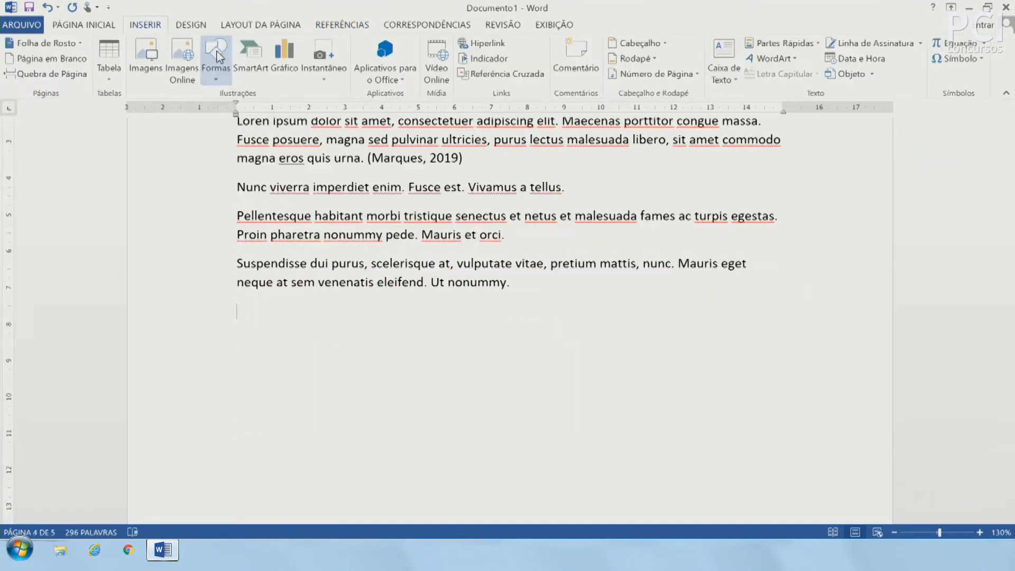
left_click(216, 58)
left_click(253, 110)
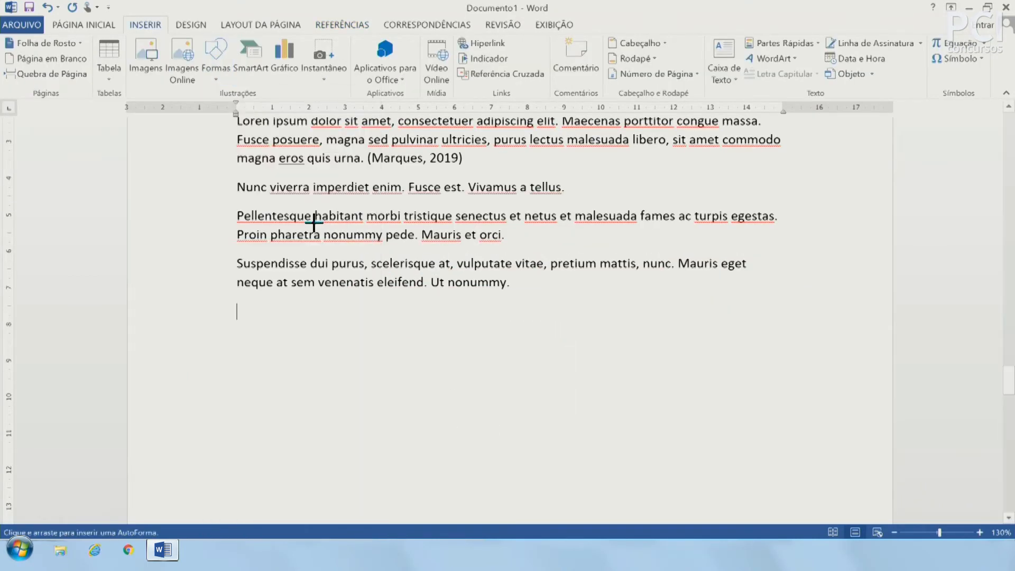
left_click_drag(240, 306, 472, 473)
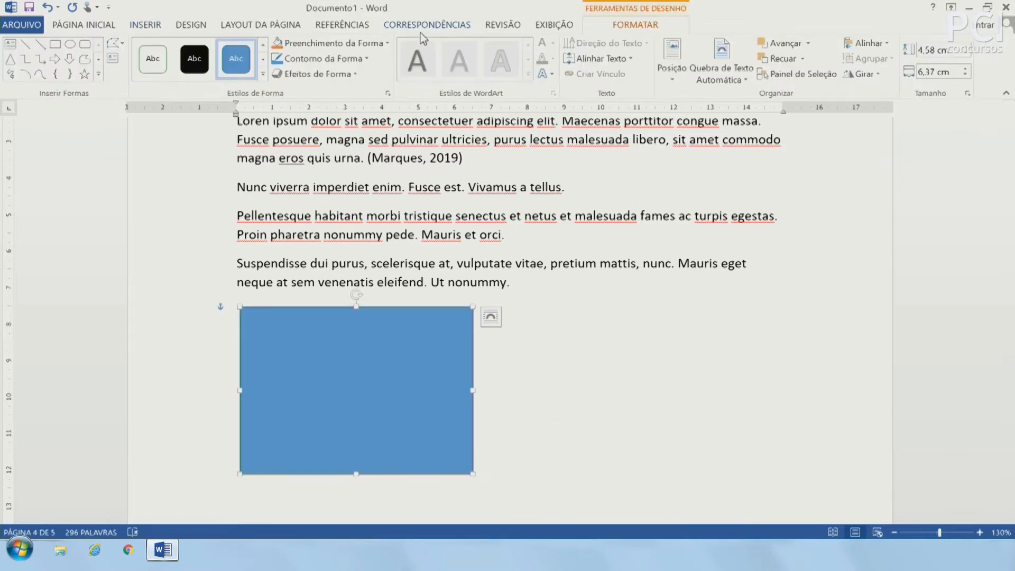
Step: Insert the caption "Figura 1 - Quadrado azu" for the blue rectangle, using the label Figura and the position Abaixo do item selecionado
left_click(345, 25)
left_click(501, 72)
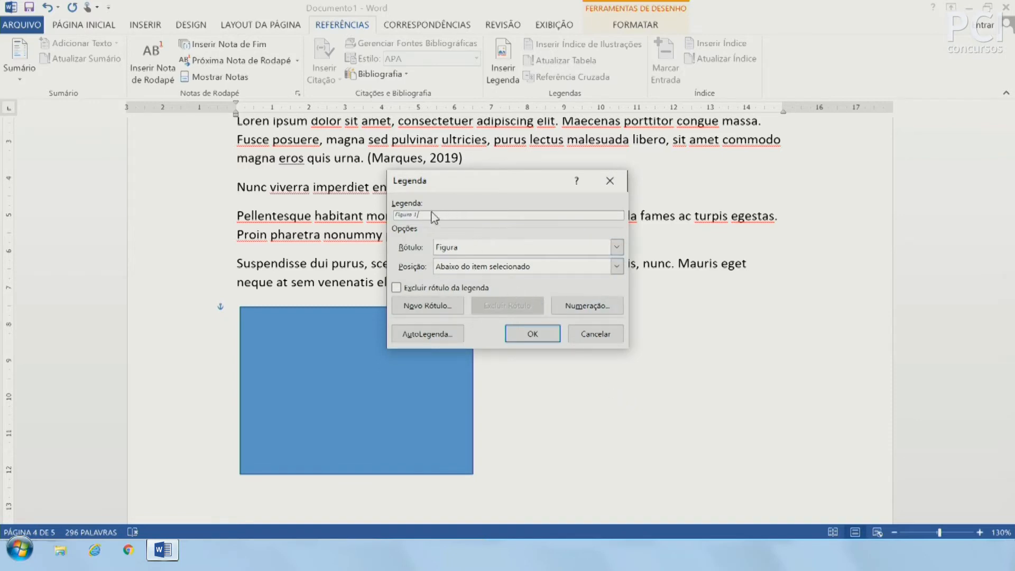
left_click(452, 249)
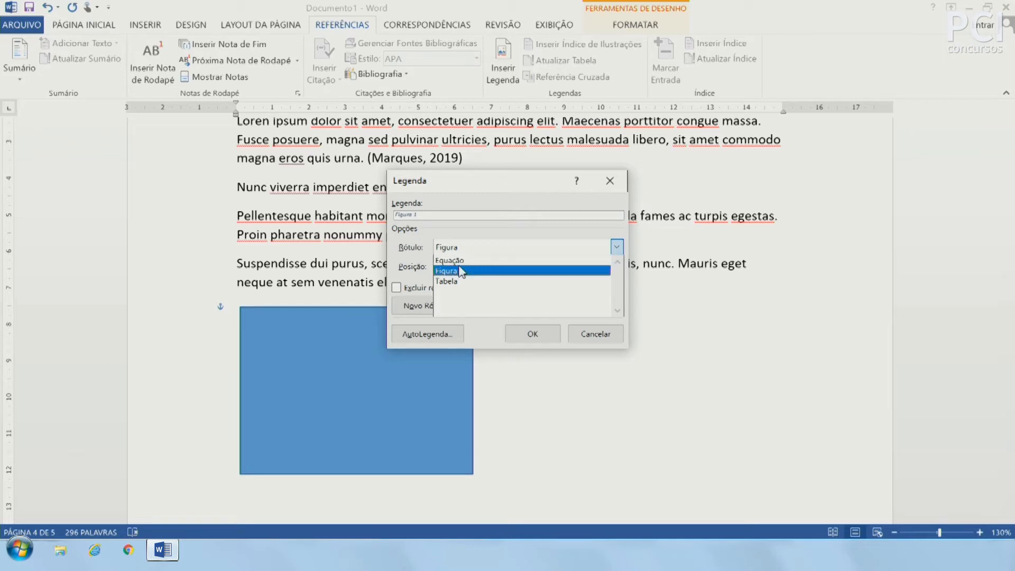
left_click(509, 236)
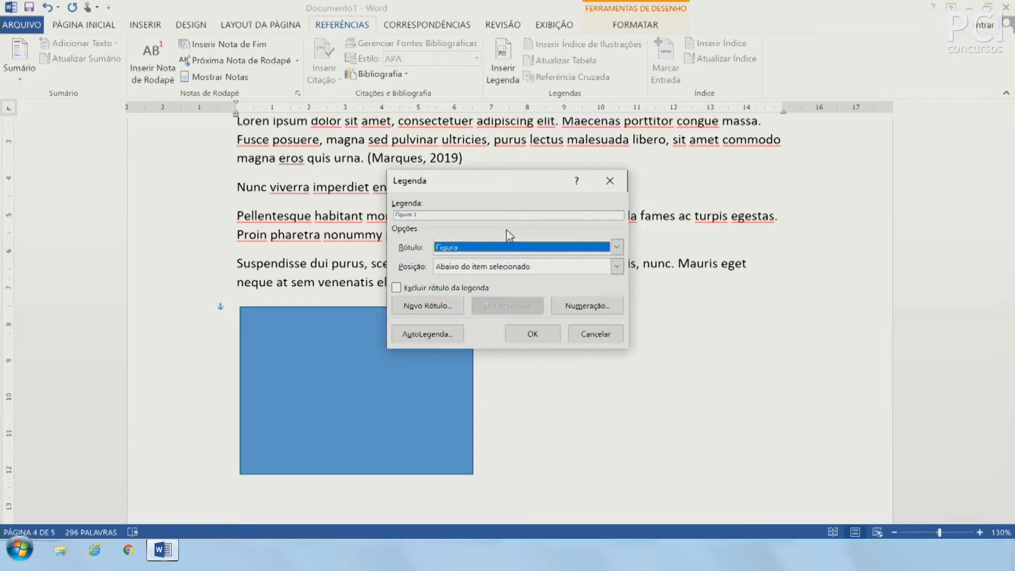
left_click(476, 267)
left_click(471, 274)
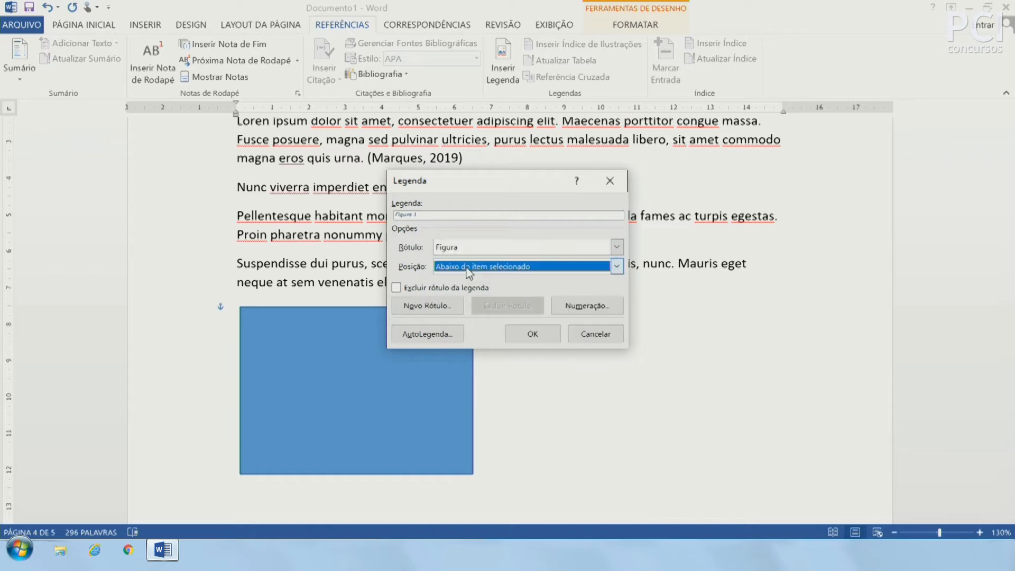
left_click(464, 216)
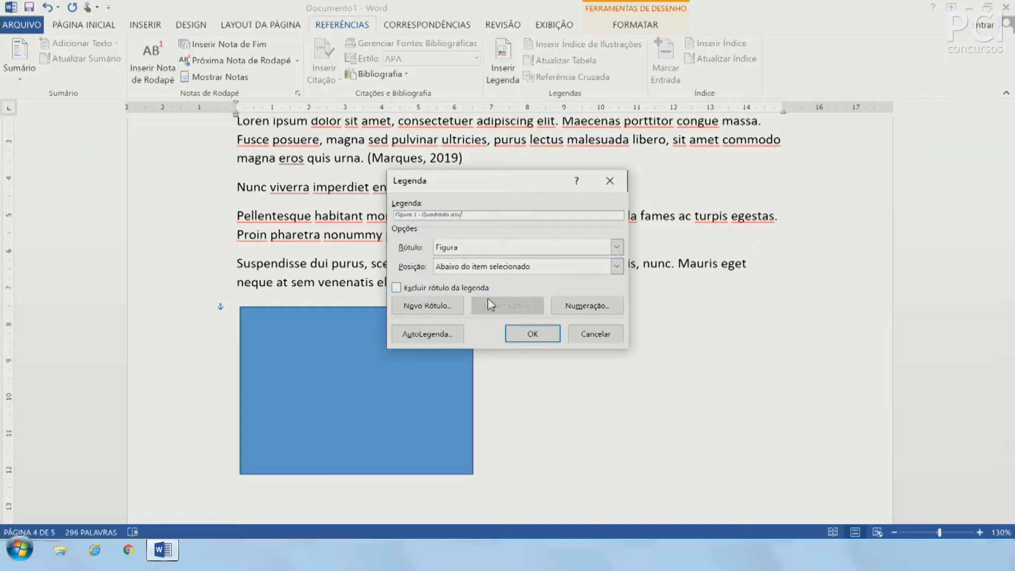
left_click(531, 332)
left_click(612, 452)
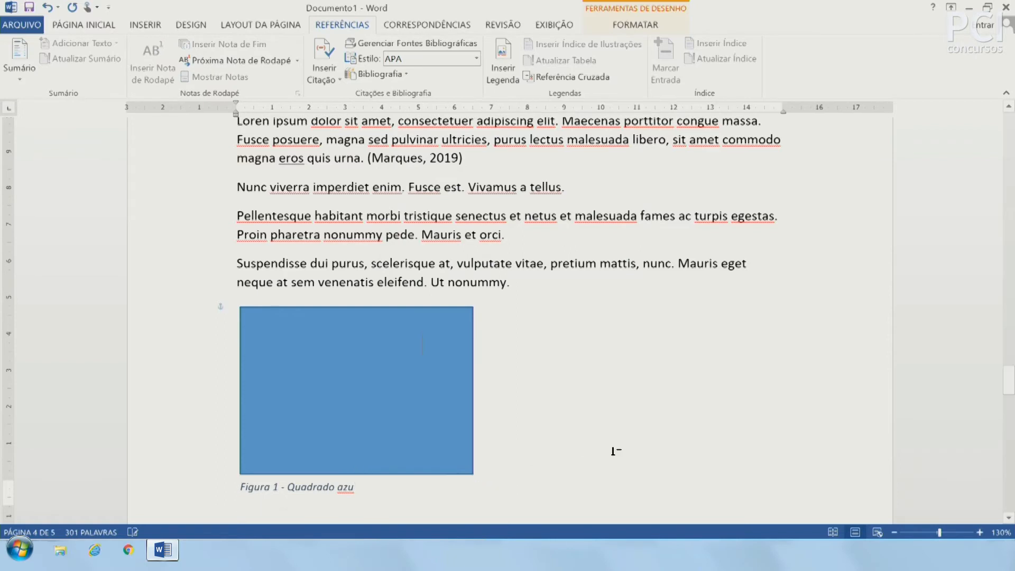
Step: Correct the blue rectangle's caption to read "Figura 1 - Quadrado azul"
scroll(316, 324, "down", 3)
left_click(355, 303)
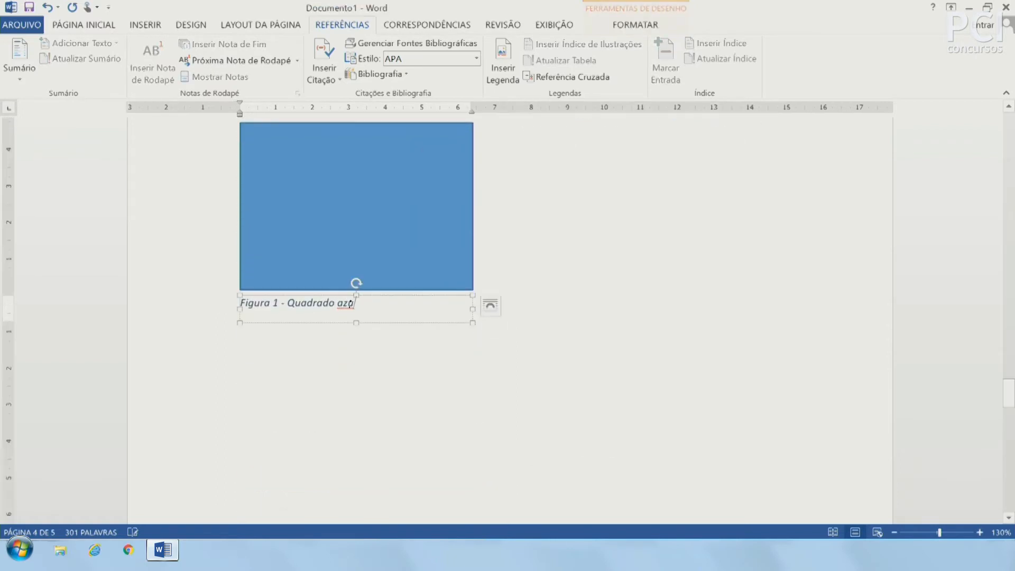
type("l")
left_click(664, 263)
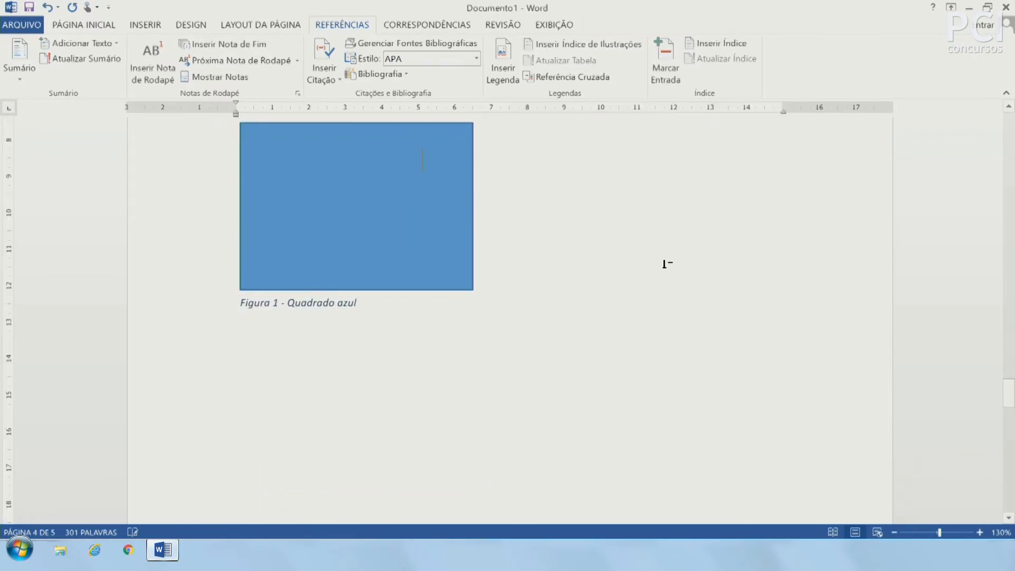
scroll(513, 309, "up", 2)
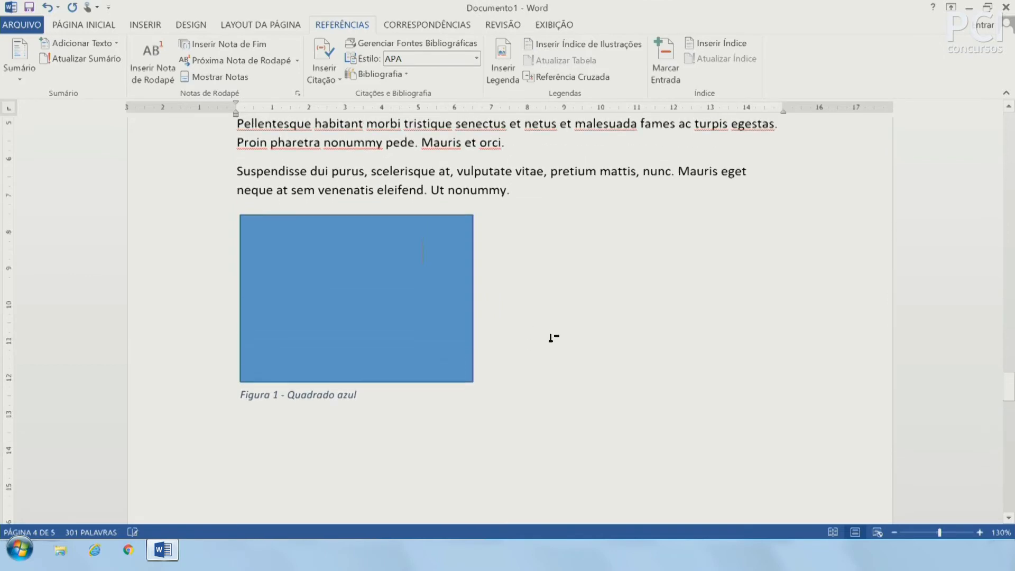
scroll(553, 337, "down", 1)
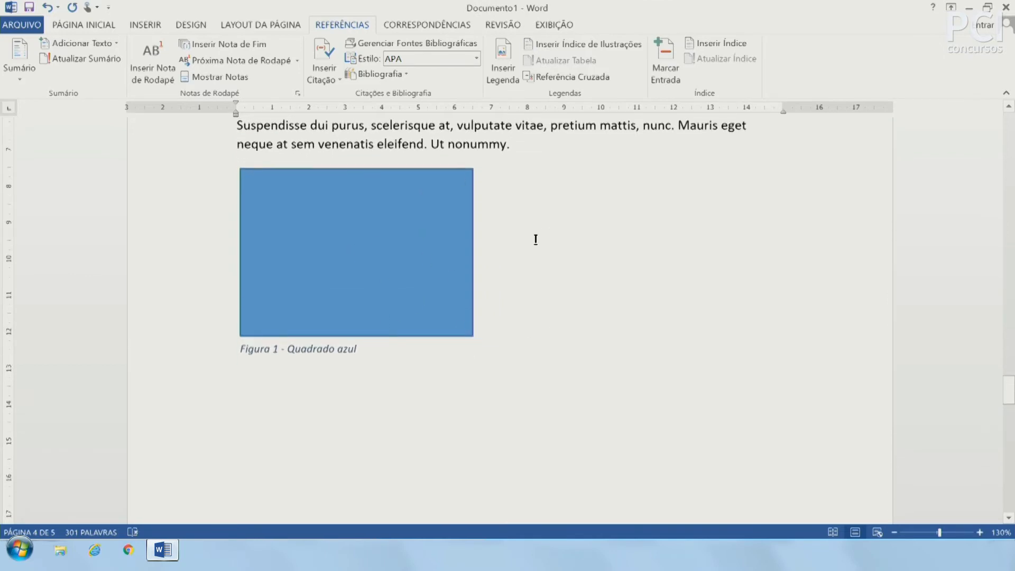
Step: Insert a table of figures for the Figura caption label below the bibliography on page 5, keeping the default format and right-aligned page numbers
scroll(498, 257, "down", 10)
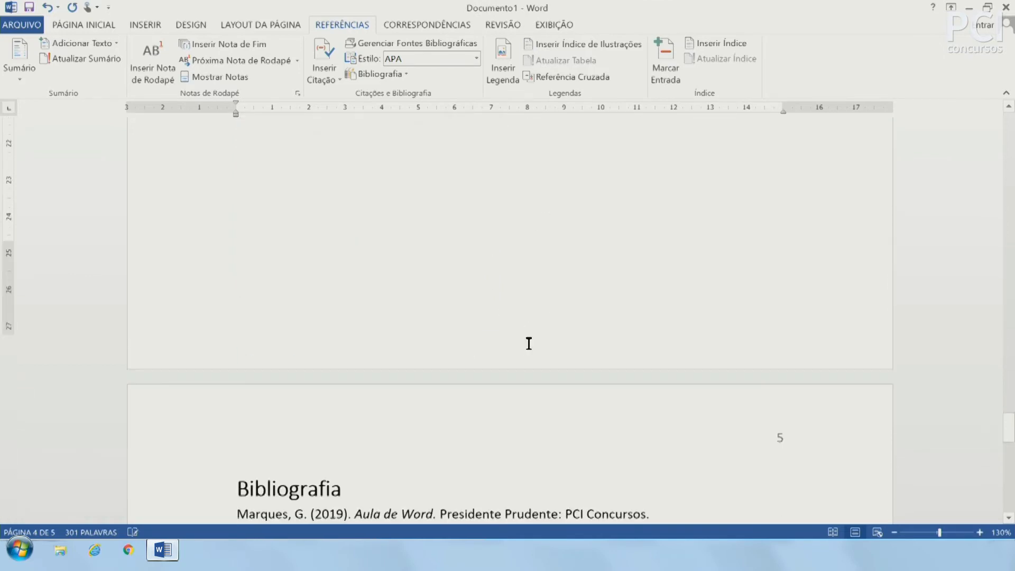
scroll(579, 367, "up", 5)
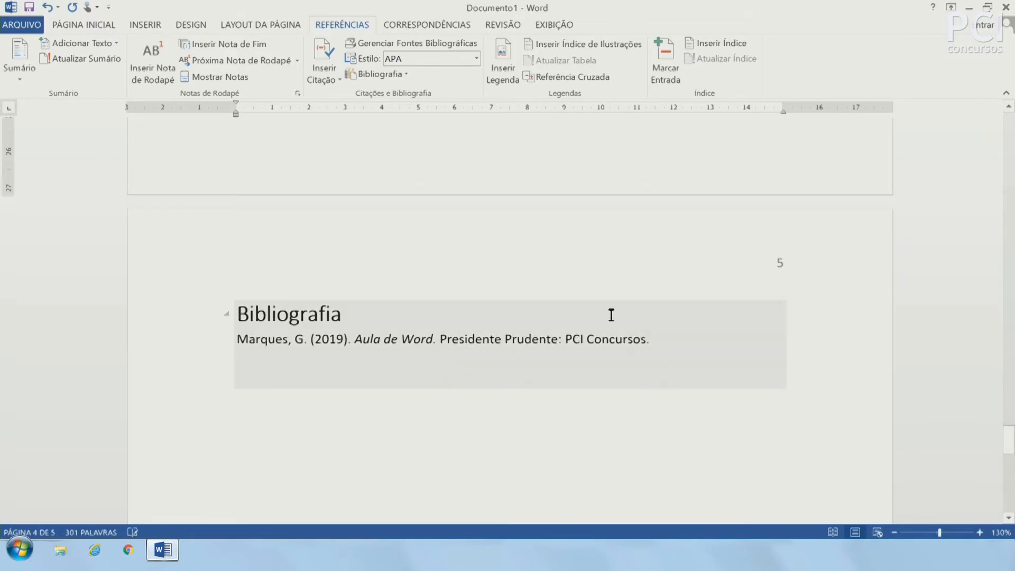
left_click(710, 438)
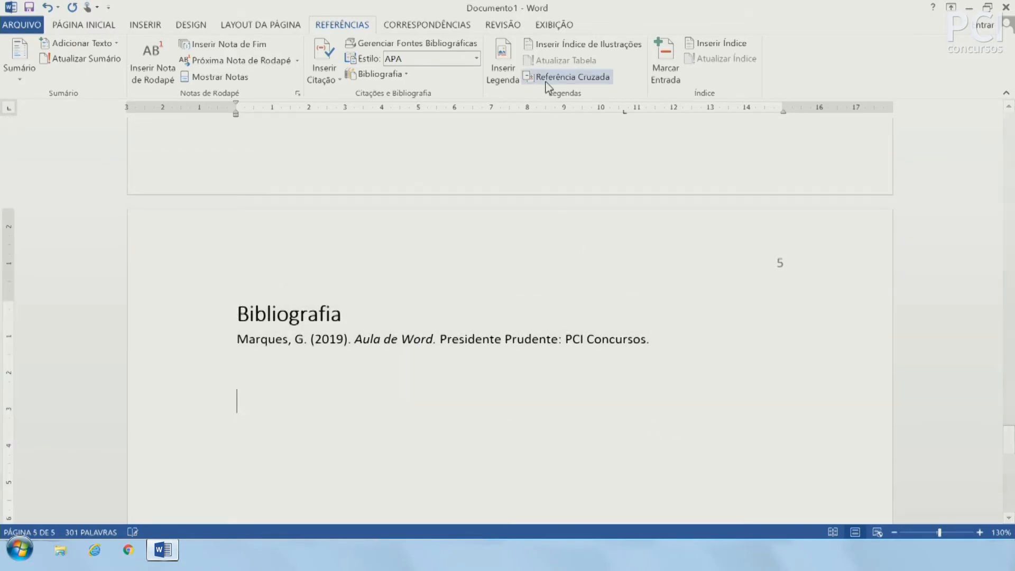
left_click(576, 45)
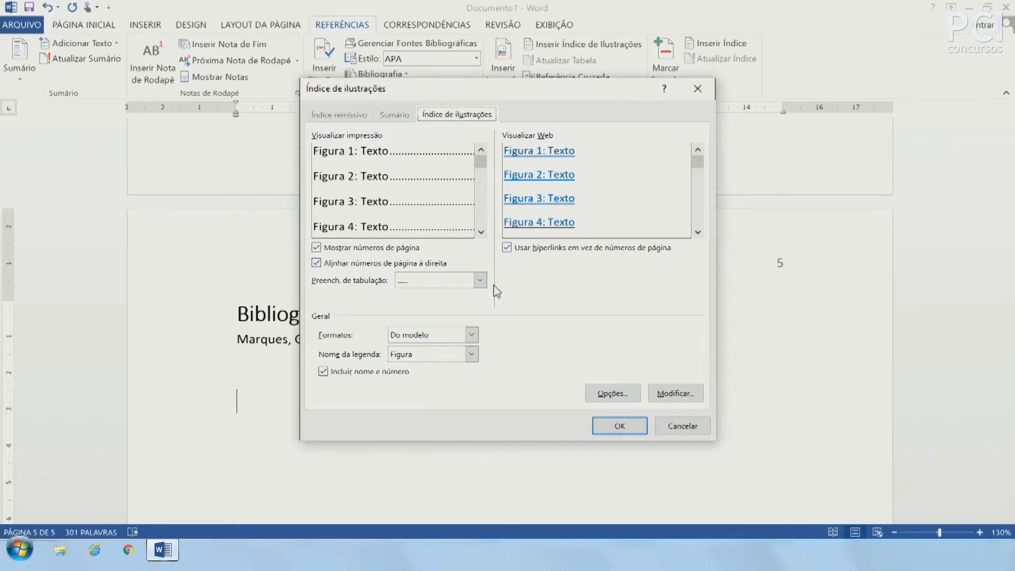
left_click(620, 426)
scroll(661, 442, "down", 3)
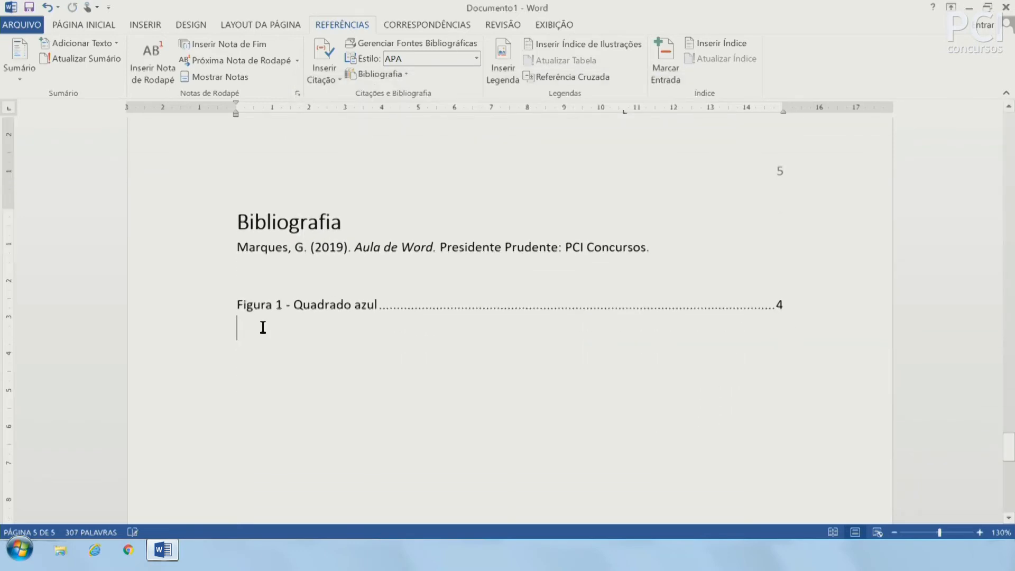
Step: Examine the label, caption text and page number of the table of figures entry below the bibliography on page 5
left_click(250, 299)
left_click_drag(328, 306, 366, 306)
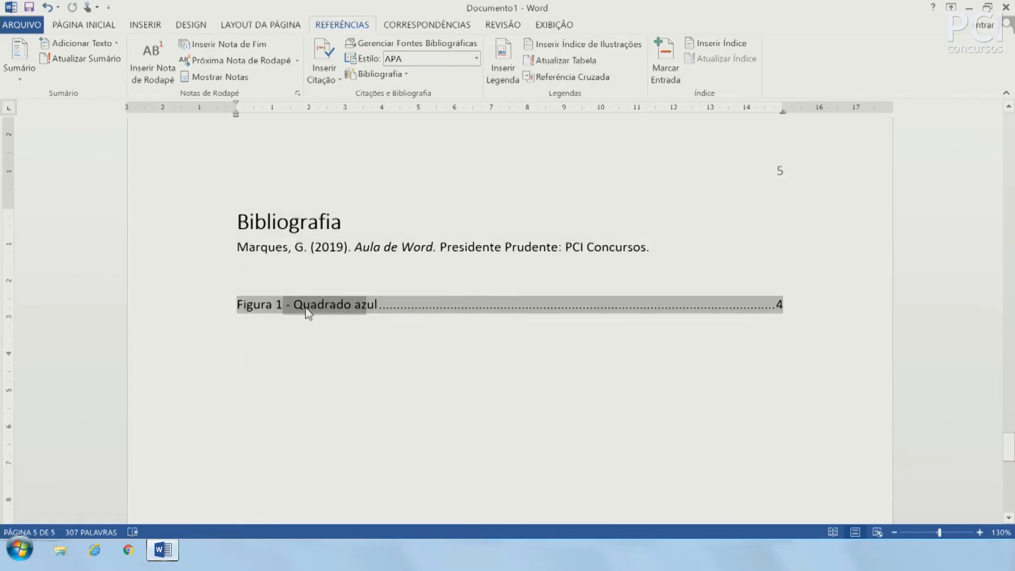
left_click(302, 306)
left_click(780, 303)
left_click(770, 347)
scroll(774, 353, "up", 3)
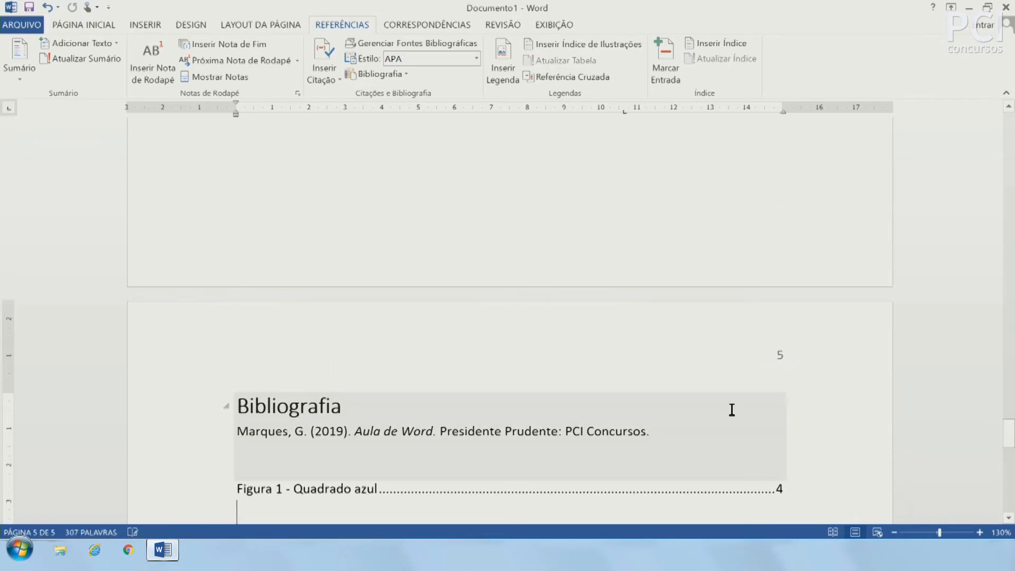
scroll(731, 412, "down", 3)
scroll(722, 420, "down", 1)
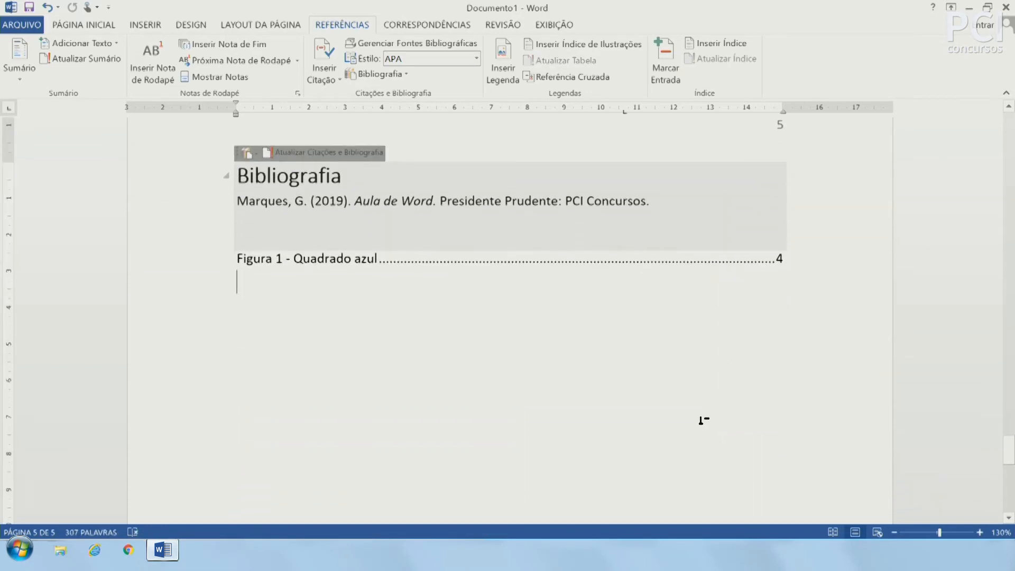
scroll(706, 417, "up", 2)
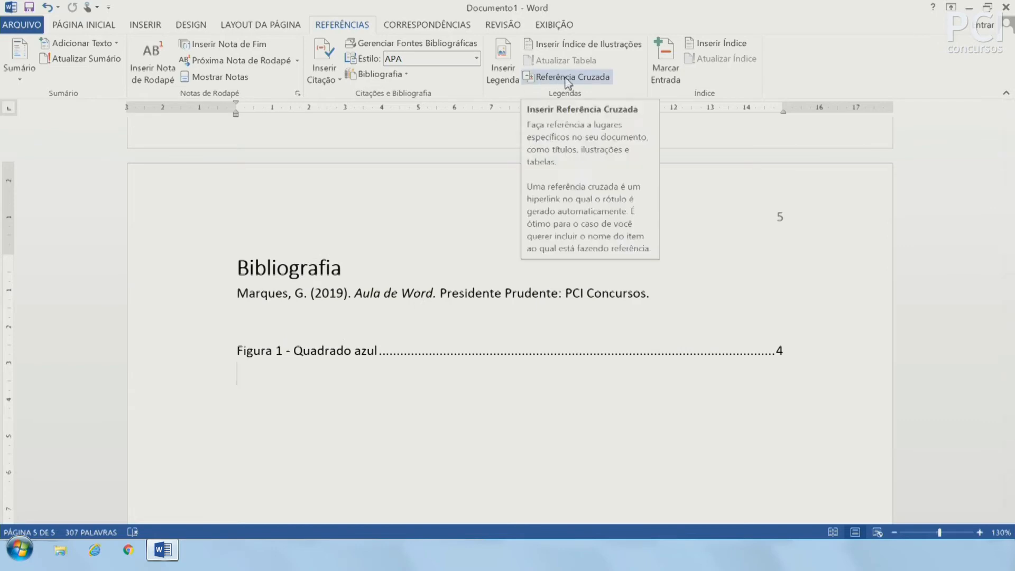
left_click(117, 26)
left_click(142, 25)
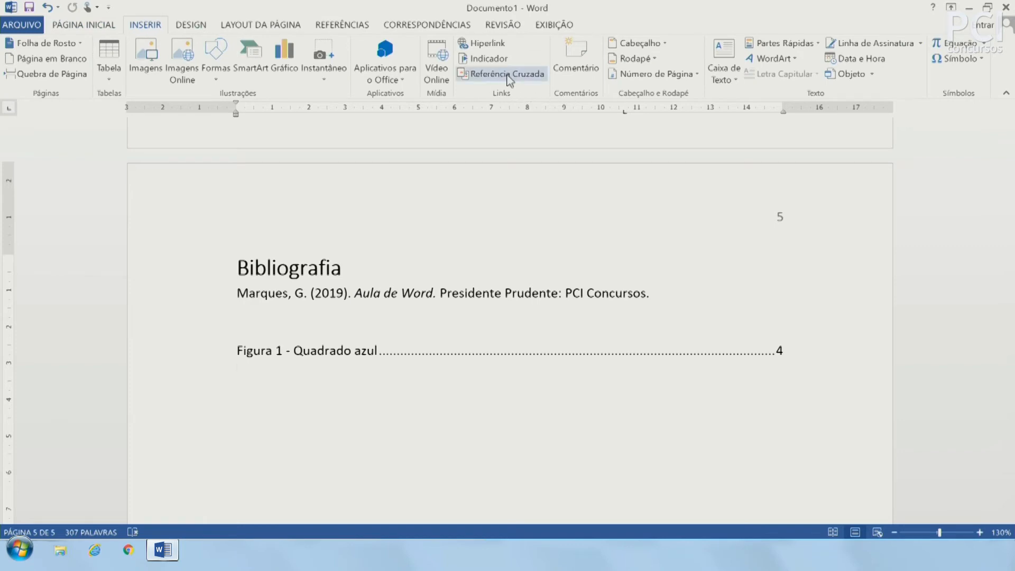
left_click(338, 25)
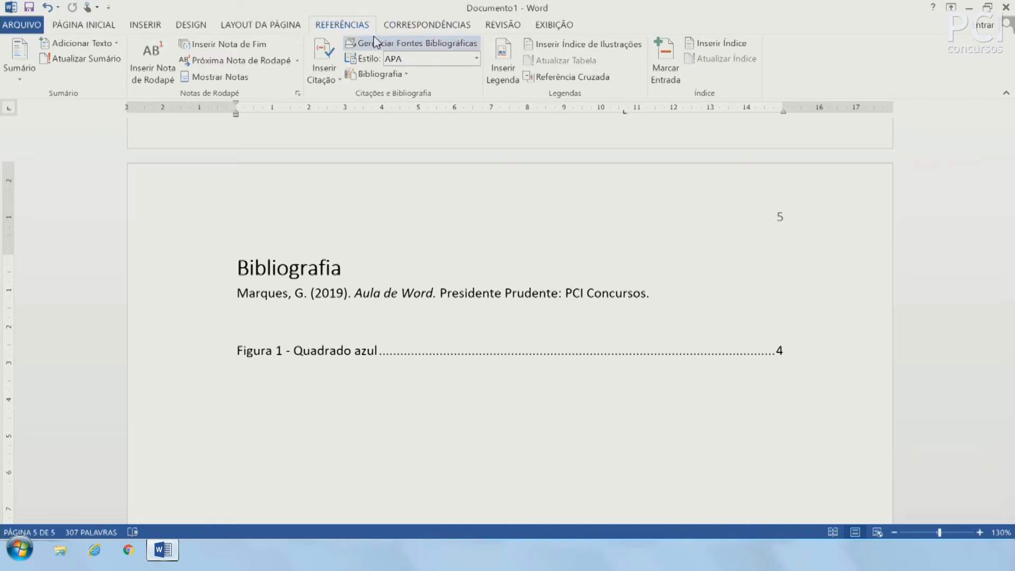
left_click(433, 25)
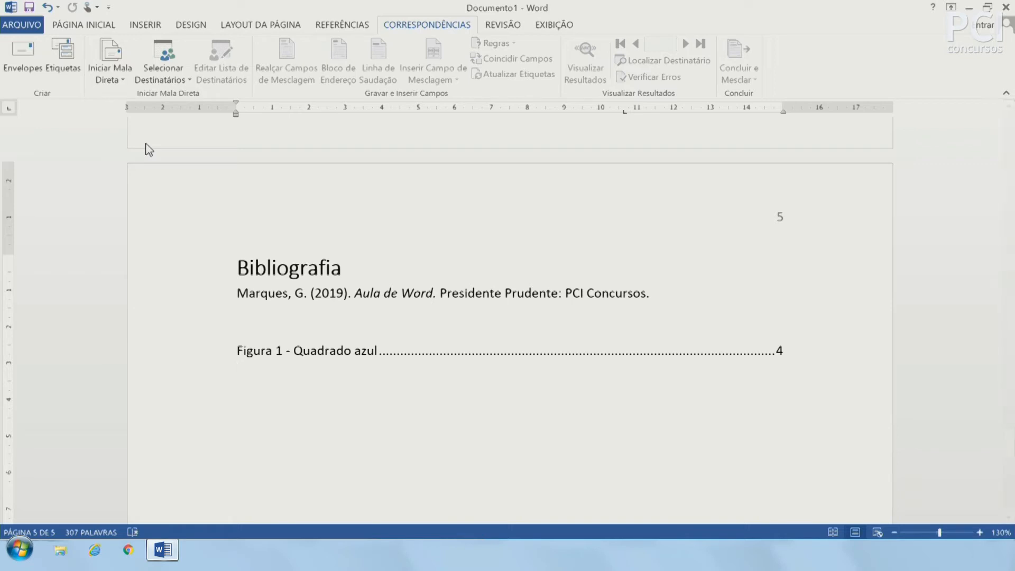
left_click(161, 74)
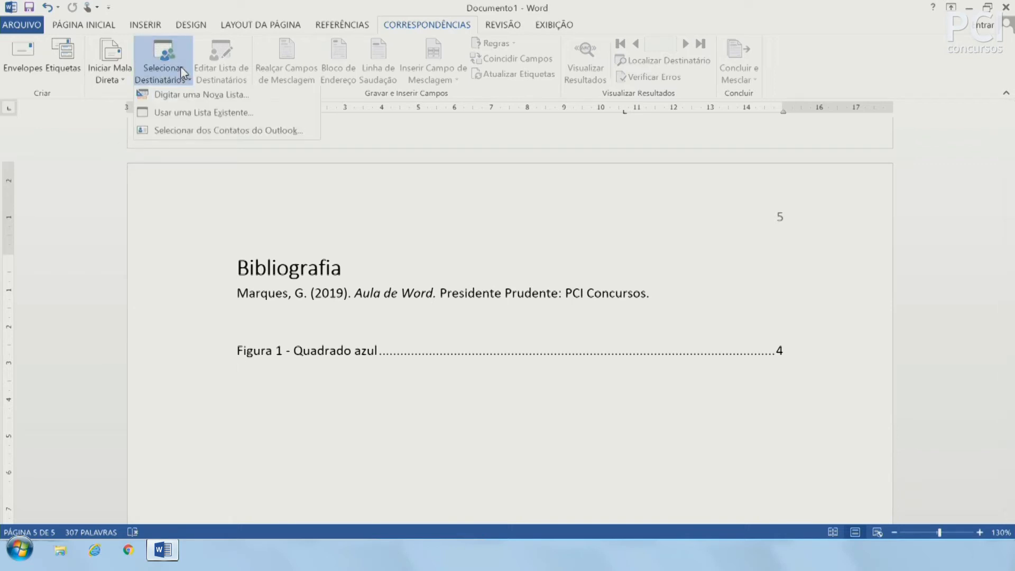
left_click(216, 225)
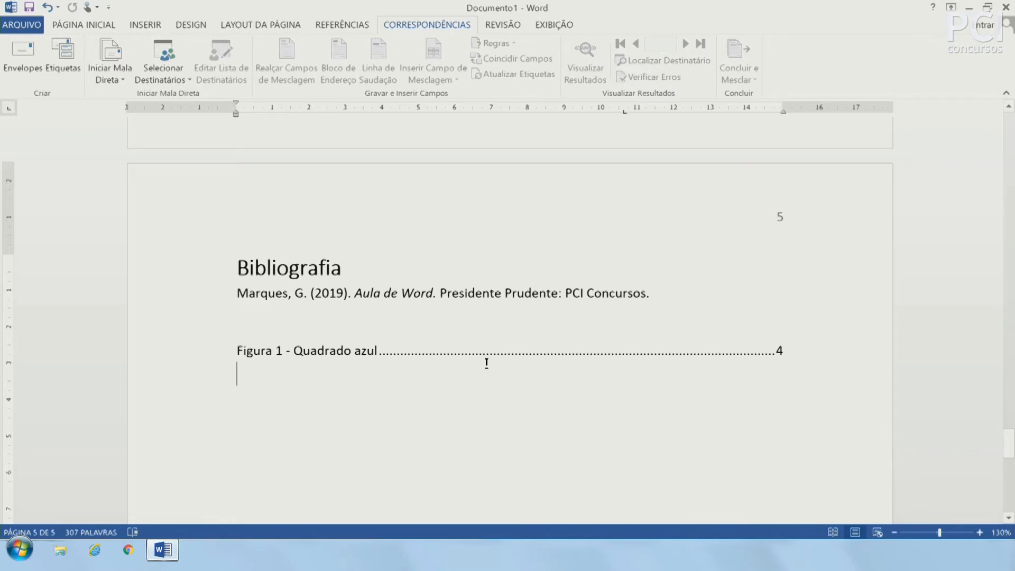
Step: Run the spelling and grammar check on the three-column "Título 1" text on page 2, view its proofing language choices, and close the check
scroll(486, 362, "up", 15)
scroll(549, 349, "up", 15)
scroll(563, 351, "up", 1)
scroll(563, 351, "down", 3)
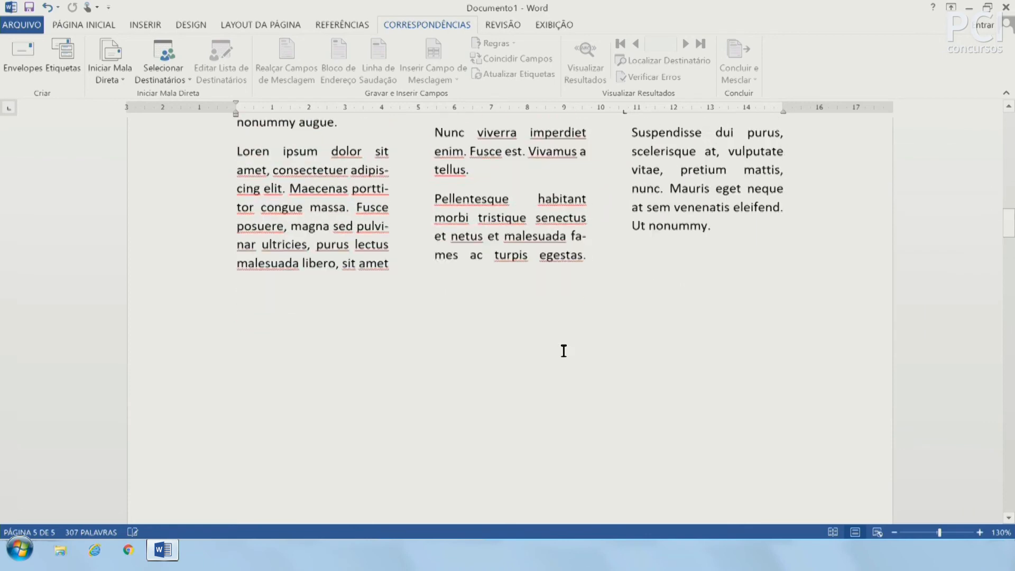
scroll(563, 351, "up", 4)
left_click(503, 25)
scroll(483, 277, "down", 2)
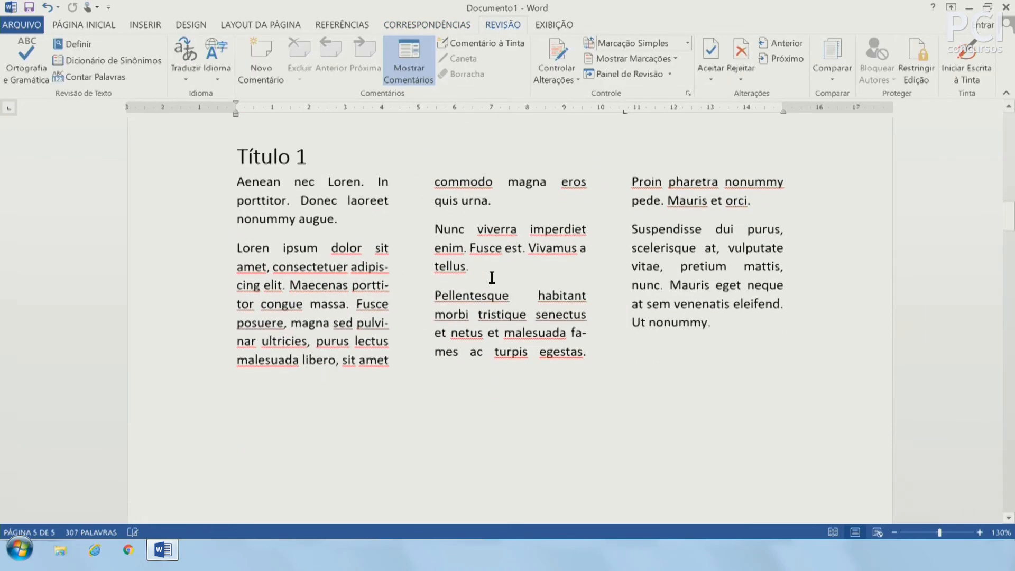
scroll(491, 277, "up", 2)
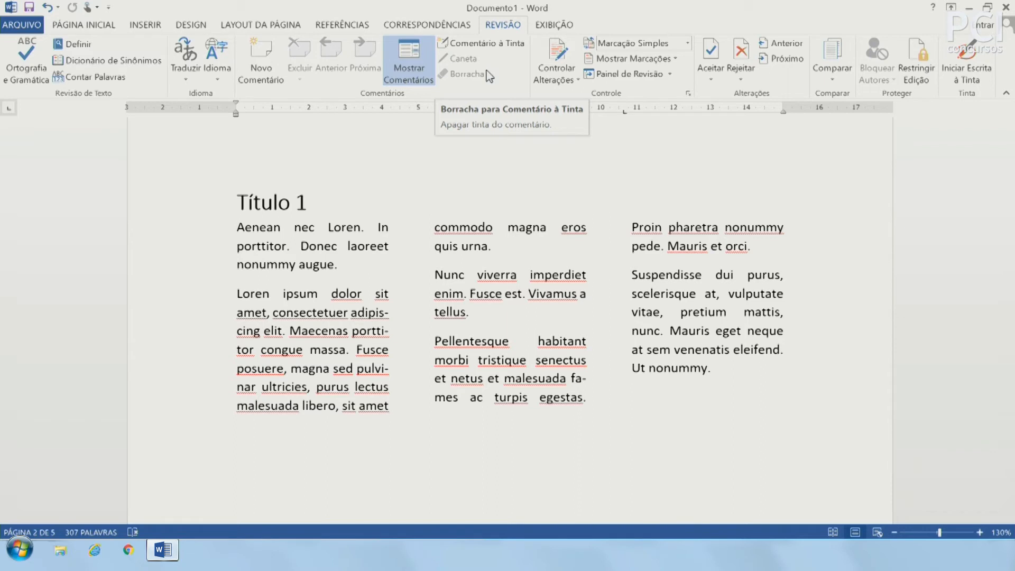
left_click(34, 71)
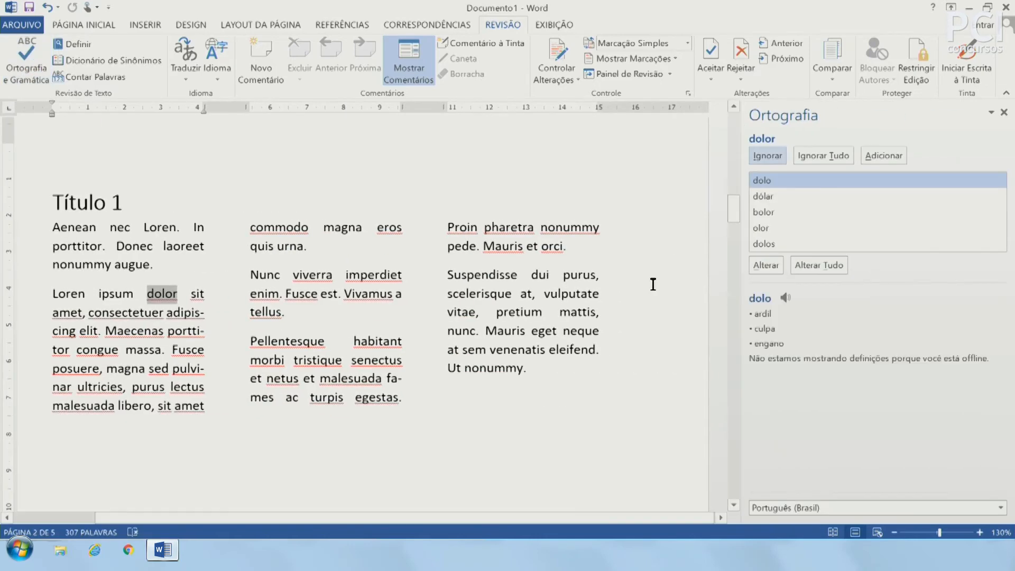
left_click(820, 505)
left_click(797, 508)
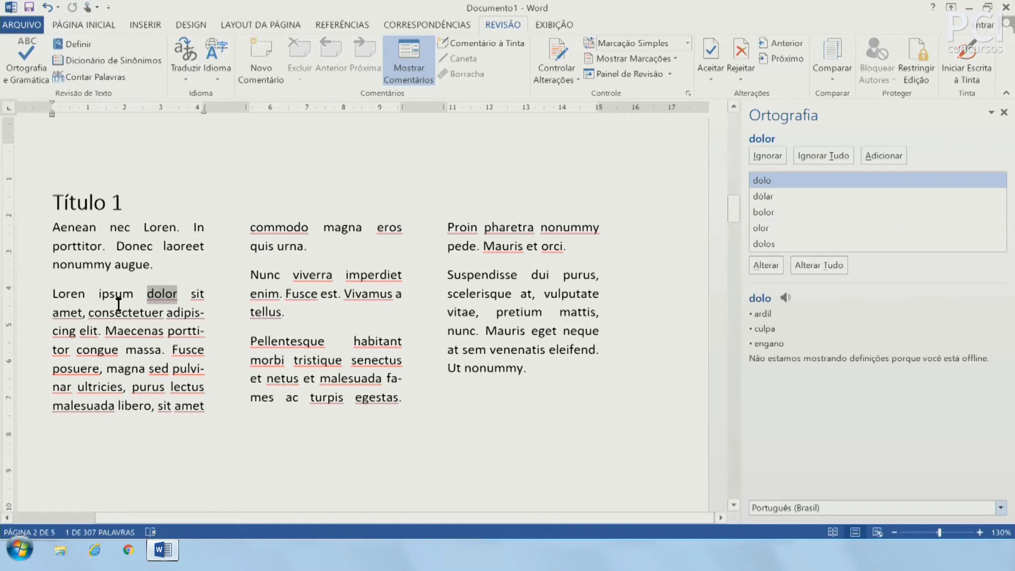
left_click(1004, 112)
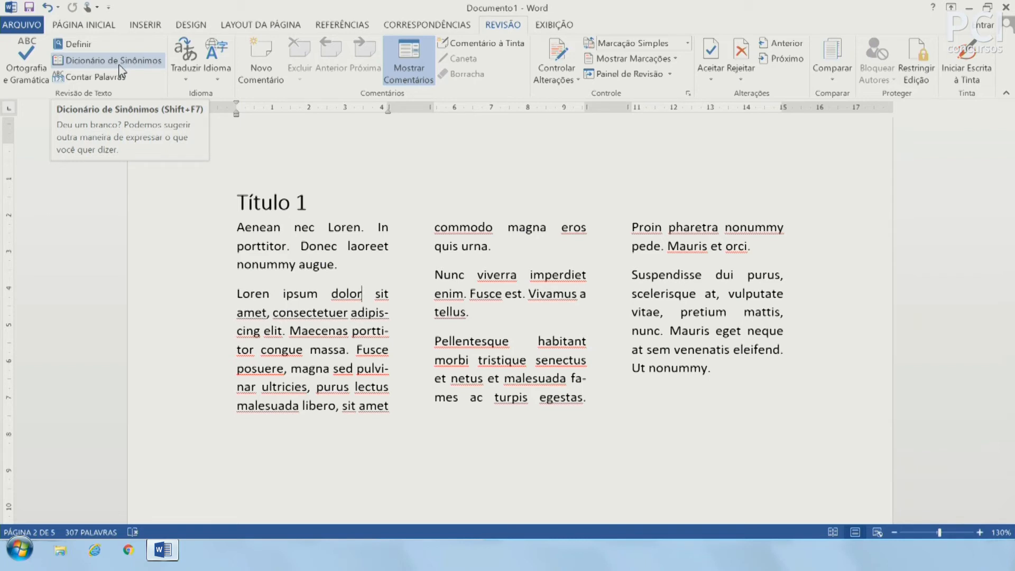
Step: View the document's word count statistics and close them
left_click(95, 80)
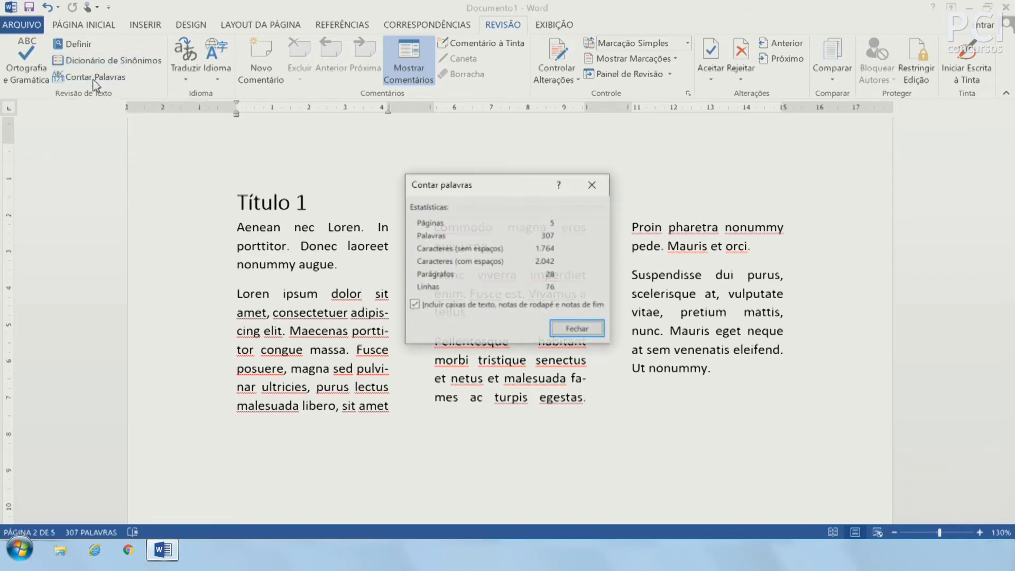
left_click(568, 329)
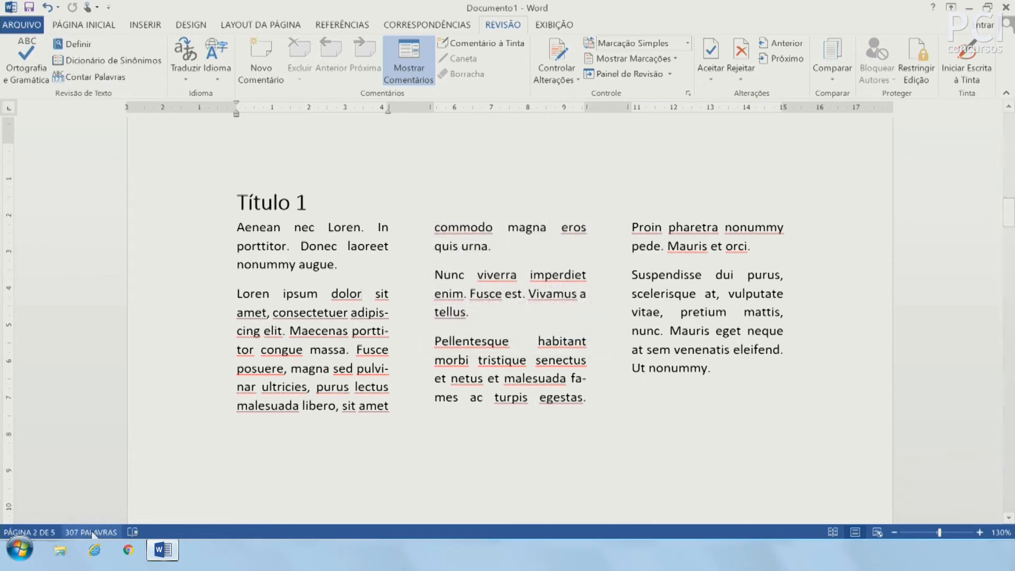
left_click(187, 81)
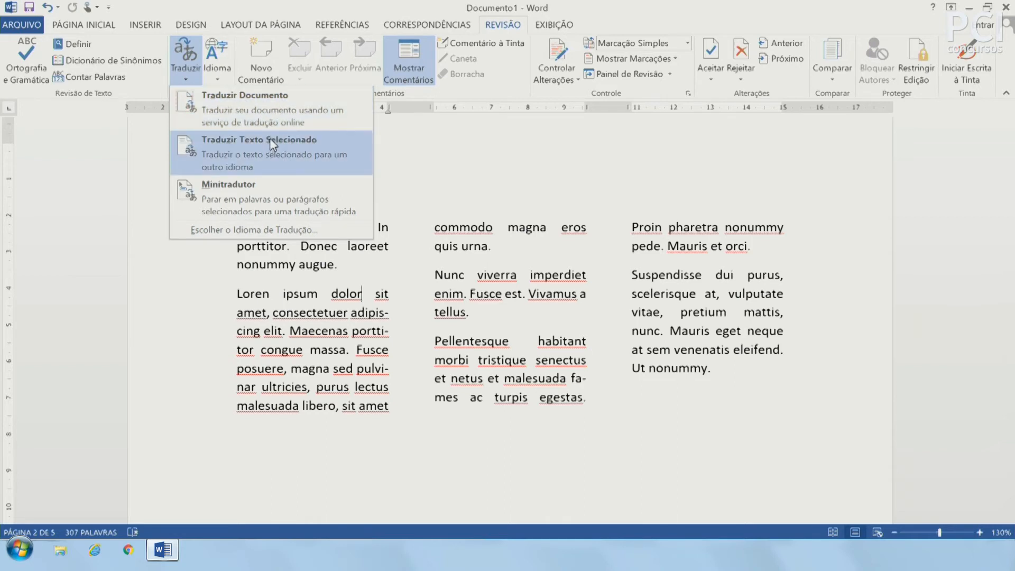
left_click(363, 369)
left_click_drag(233, 292, 377, 400)
left_click(339, 360)
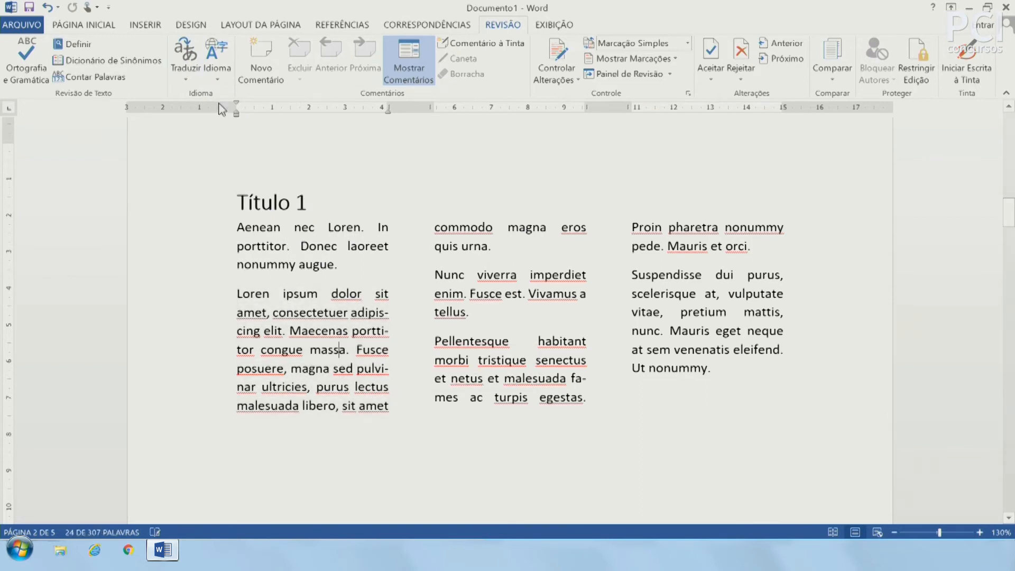
left_click(217, 71)
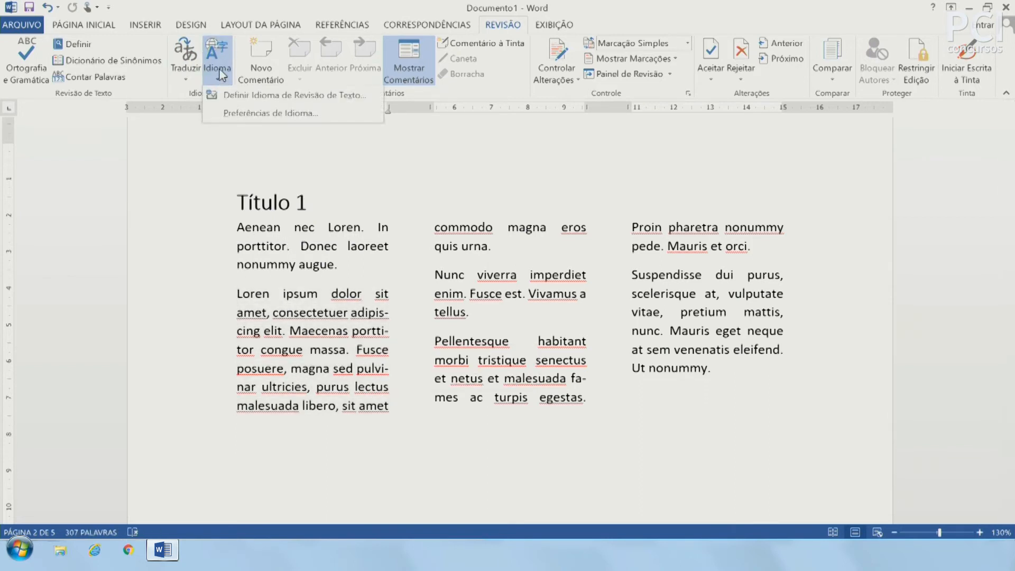
Step: View the proofing language choices for the three-column text and close them without changing the language
left_click(236, 95)
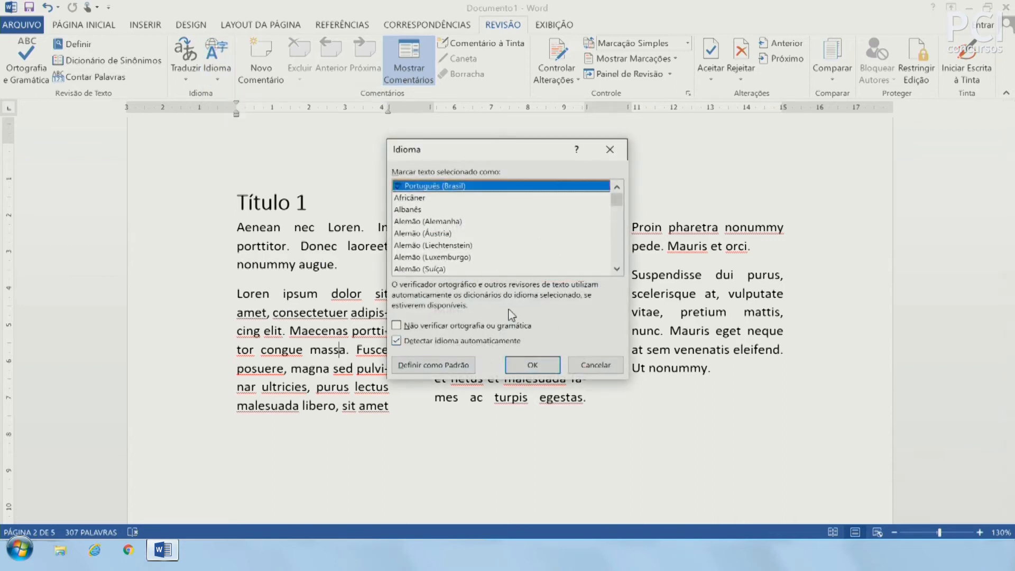
left_click(587, 366)
left_click(451, 275)
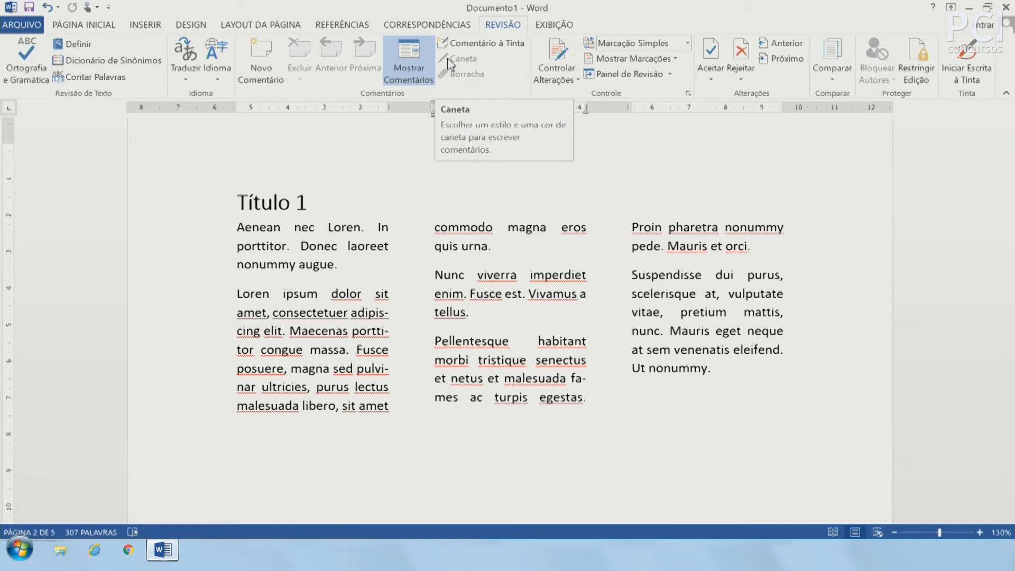
left_click(366, 245)
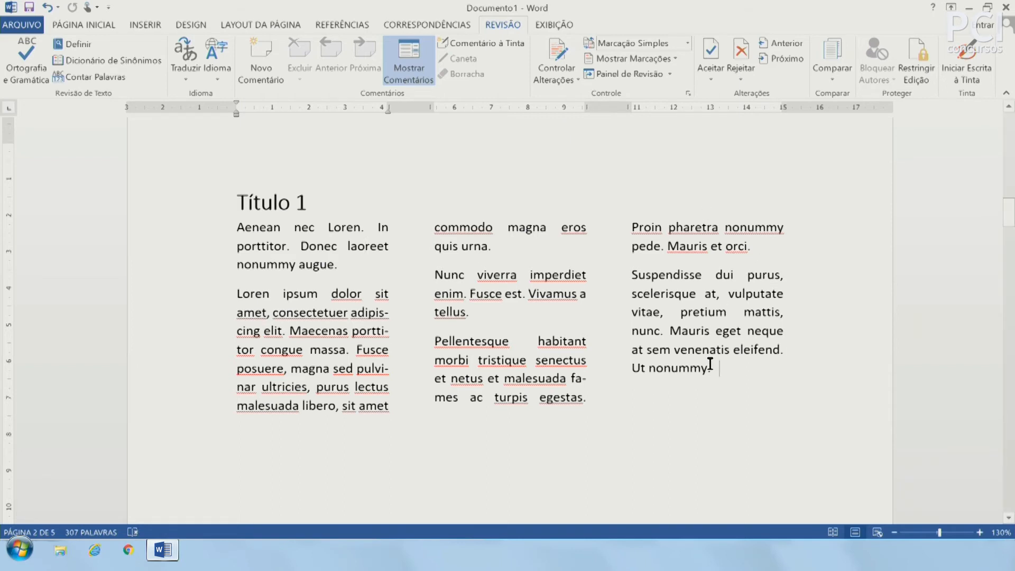
Step: Add the comment "Ficou confuso. Favor revisar." to the "Suspendisse dui purus" paragraph in the third column
left_click_drag(717, 366, 632, 273)
left_click(266, 62)
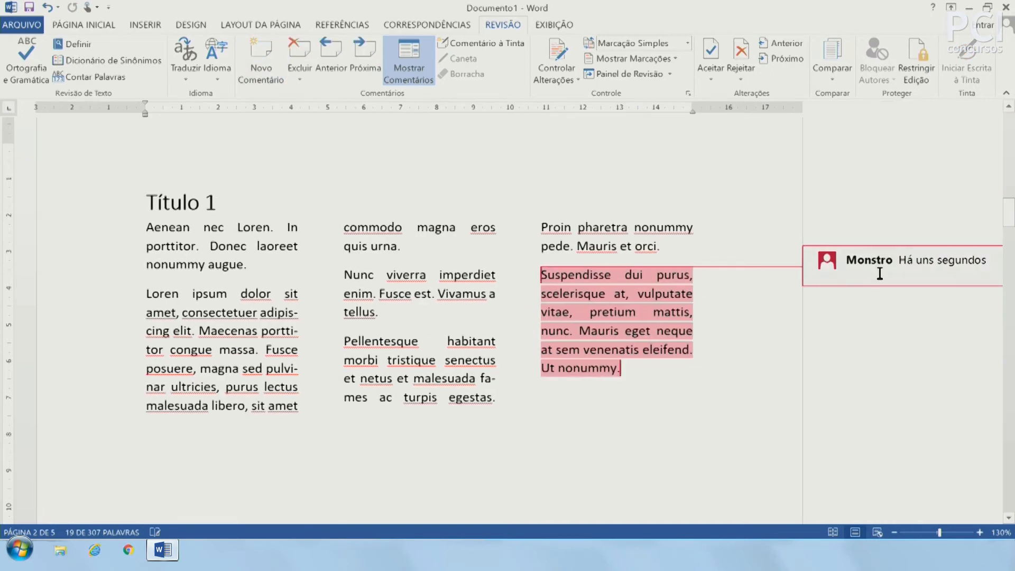
type("Ficou confuso. Favor revisar.")
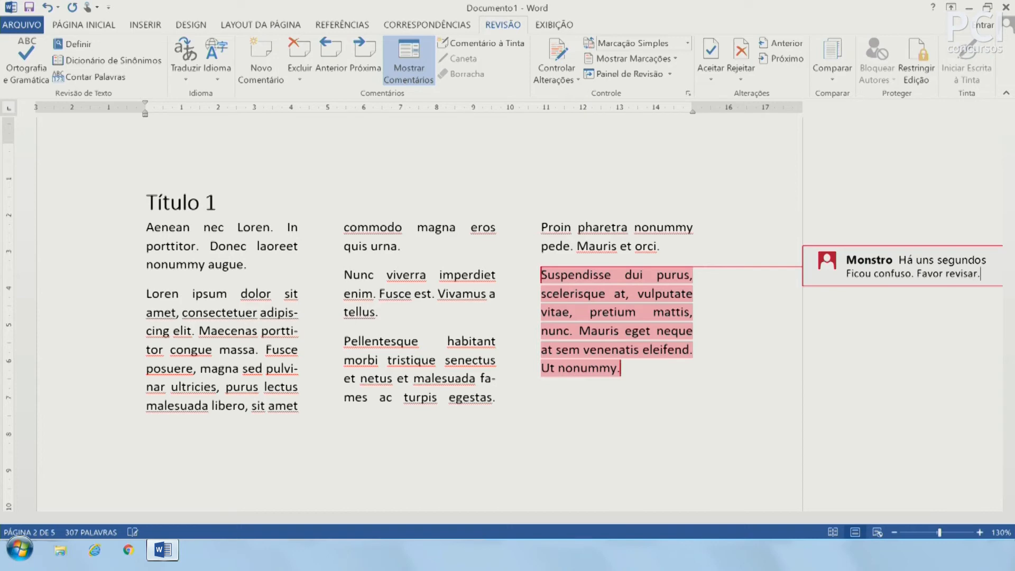
left_click_drag(847, 274, 961, 271)
left_click(733, 309)
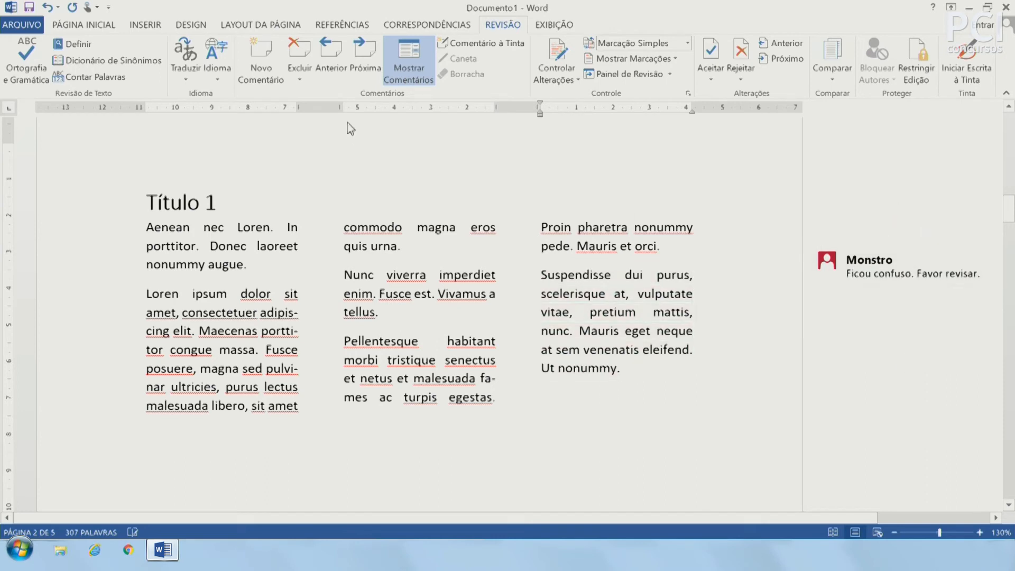
Step: Collapse the margin comments, read the comment on the "Suspendisse" paragraph from its balloon, and show the margin comments again
left_click(410, 67)
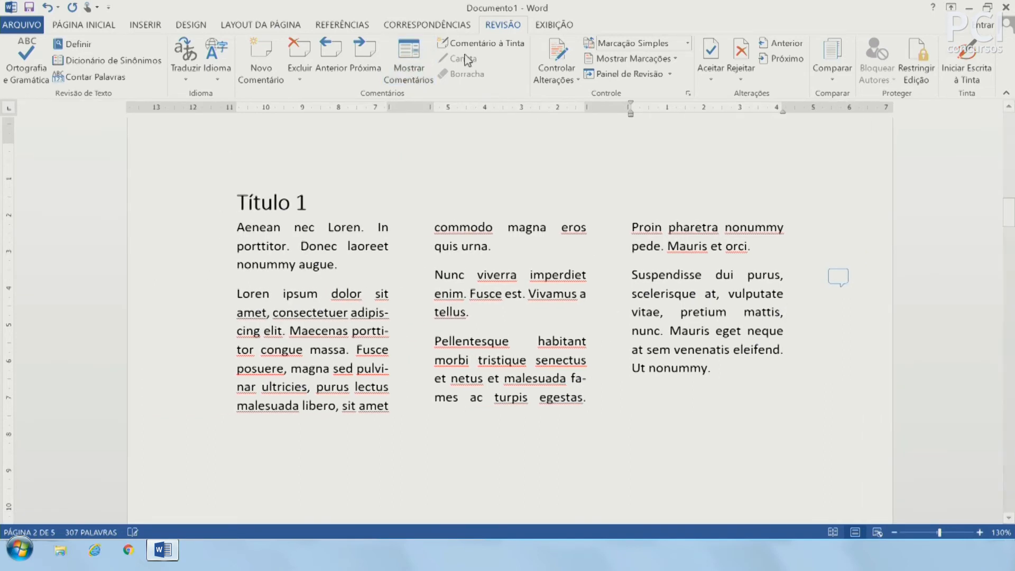
left_click(841, 278)
left_click(842, 284)
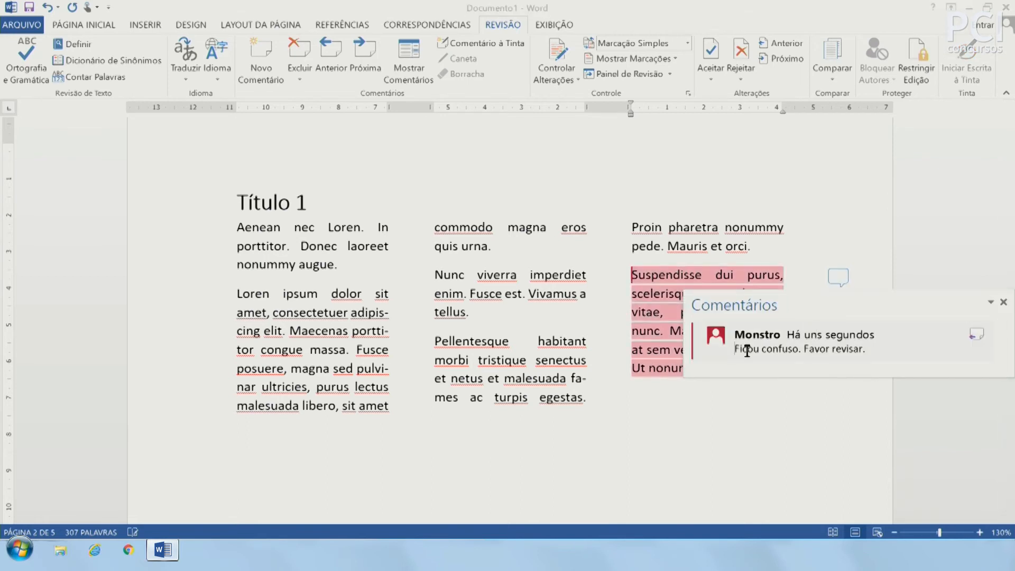
left_click_drag(736, 350, 823, 355)
left_click(849, 349)
left_click(1003, 302)
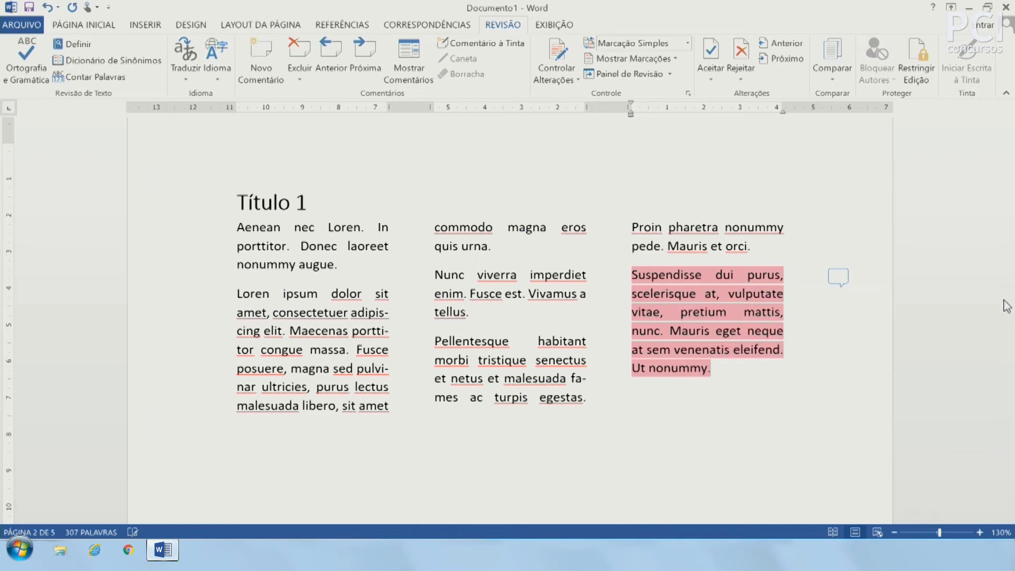
left_click(398, 56)
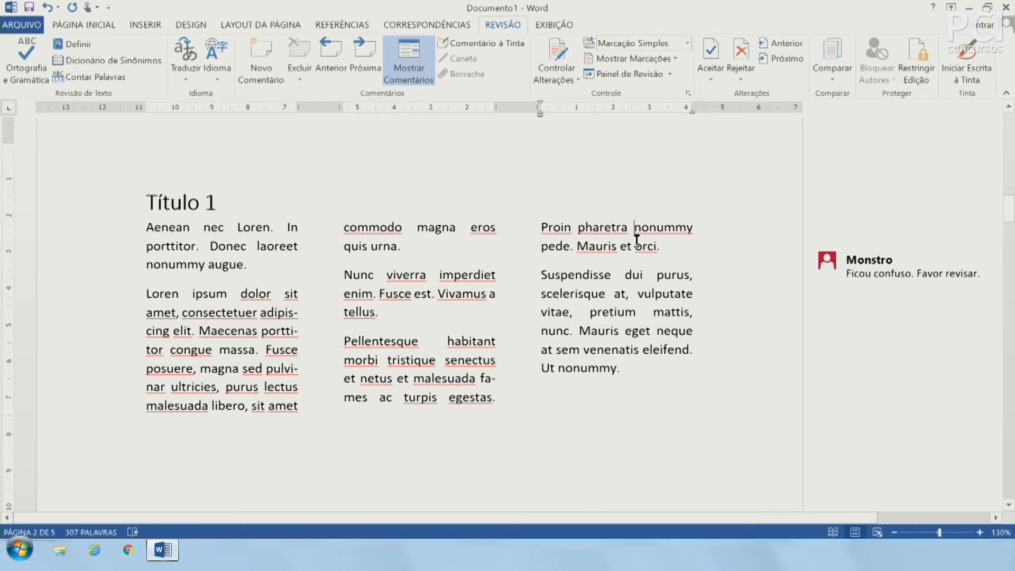
Step: Attach an empty comment to the word "orci" in the third column
left_click_drag(635, 246, 655, 242)
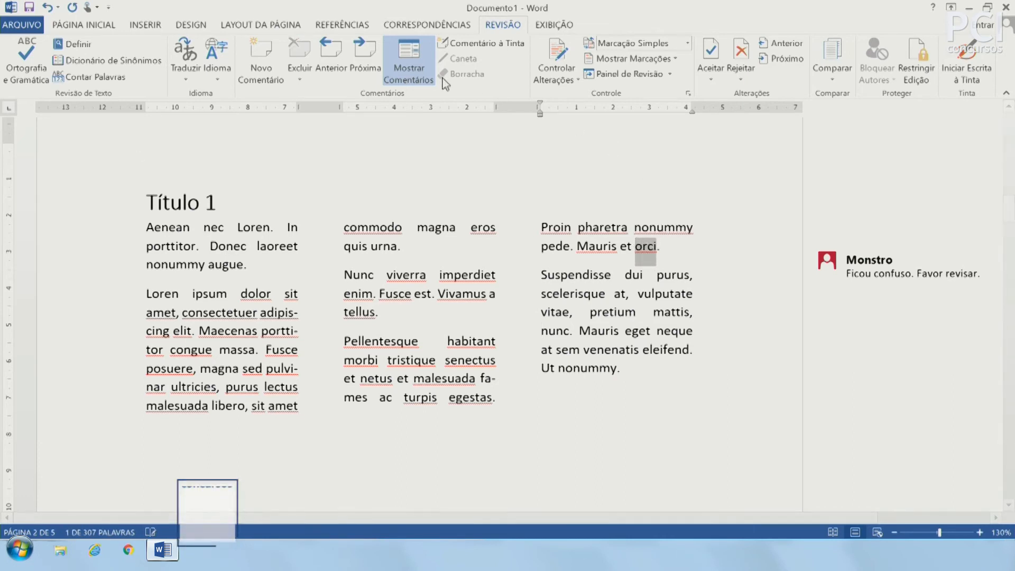
left_click(261, 61)
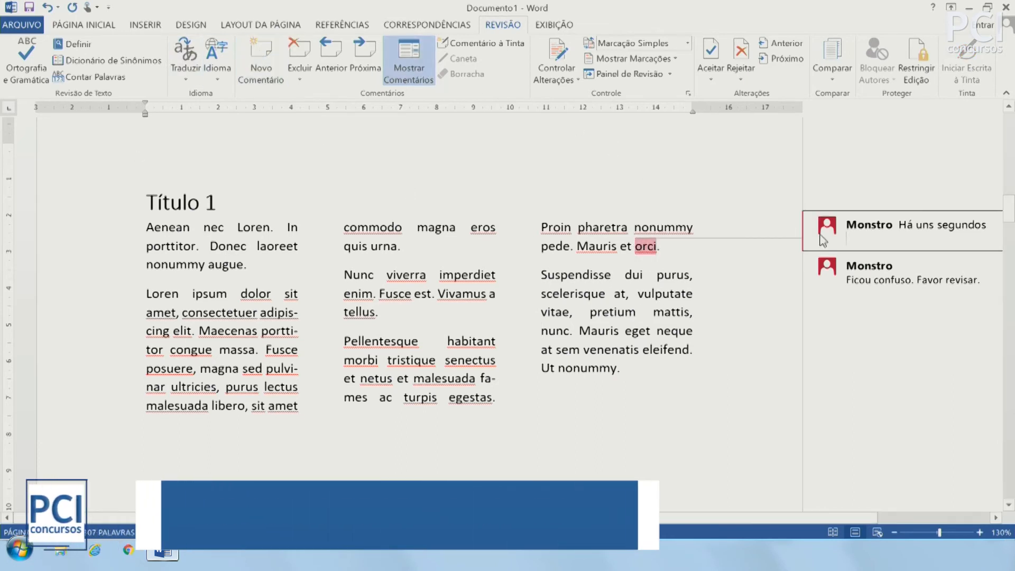
left_click(656, 341)
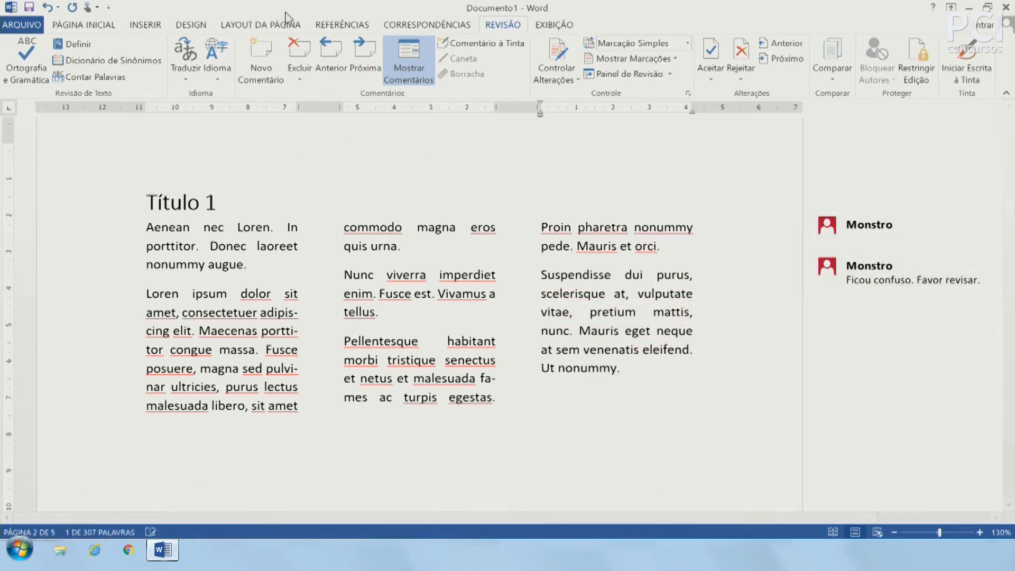
Step: Move back and forth between the document's comments and view the available comment deletion options
left_click(358, 56)
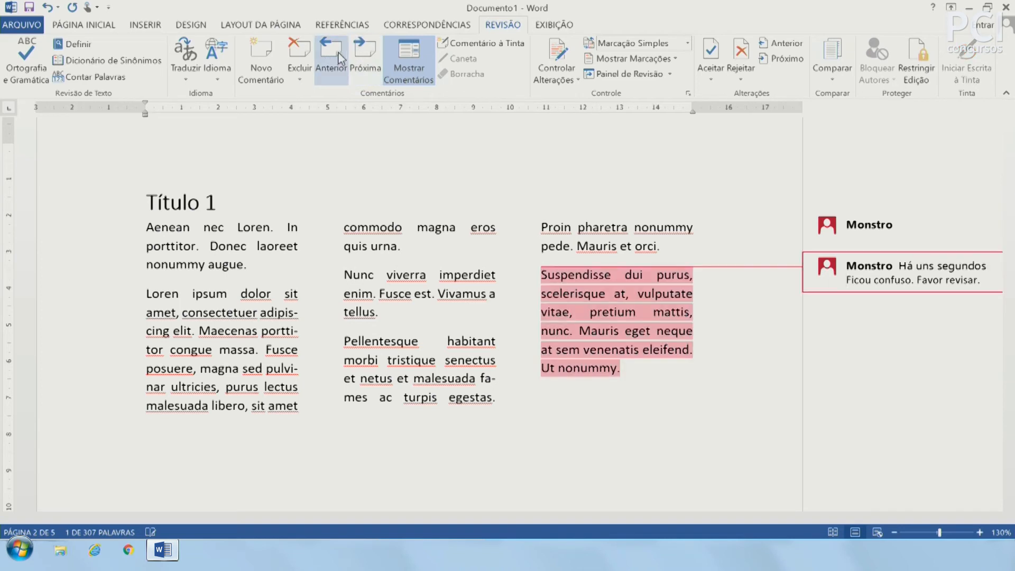
left_click(327, 64)
left_click(358, 55)
left_click(326, 67)
left_click(327, 66)
left_click(363, 67)
left_click(331, 67)
left_click(299, 79)
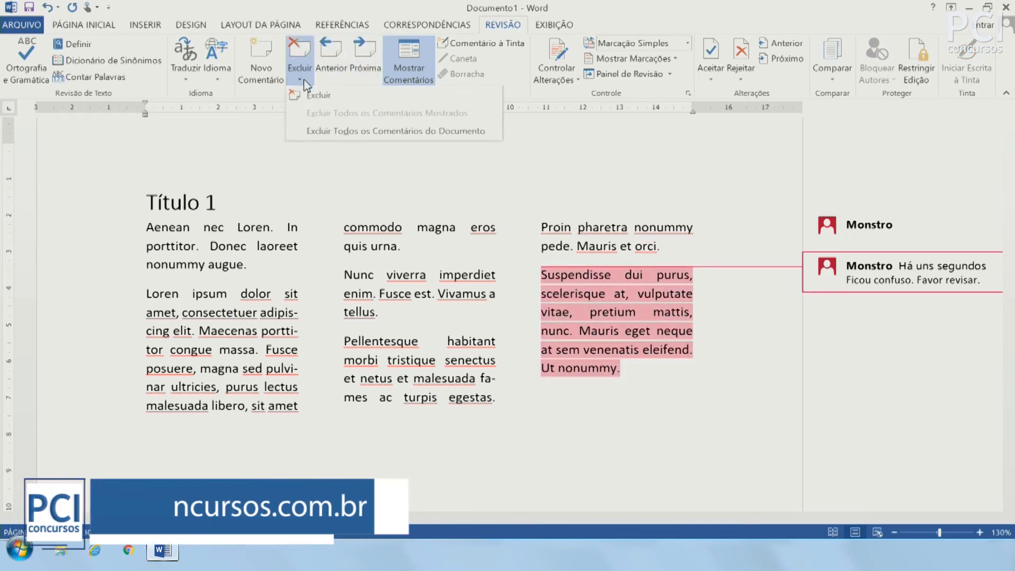
left_click(642, 308)
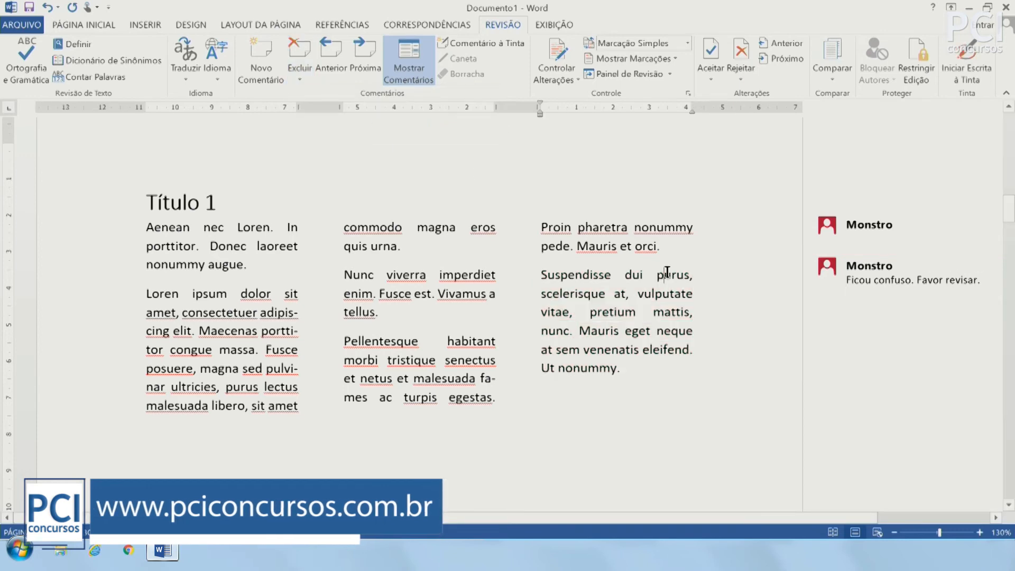
Step: Delete the empty comment attached to the word "orci"
left_click(858, 240)
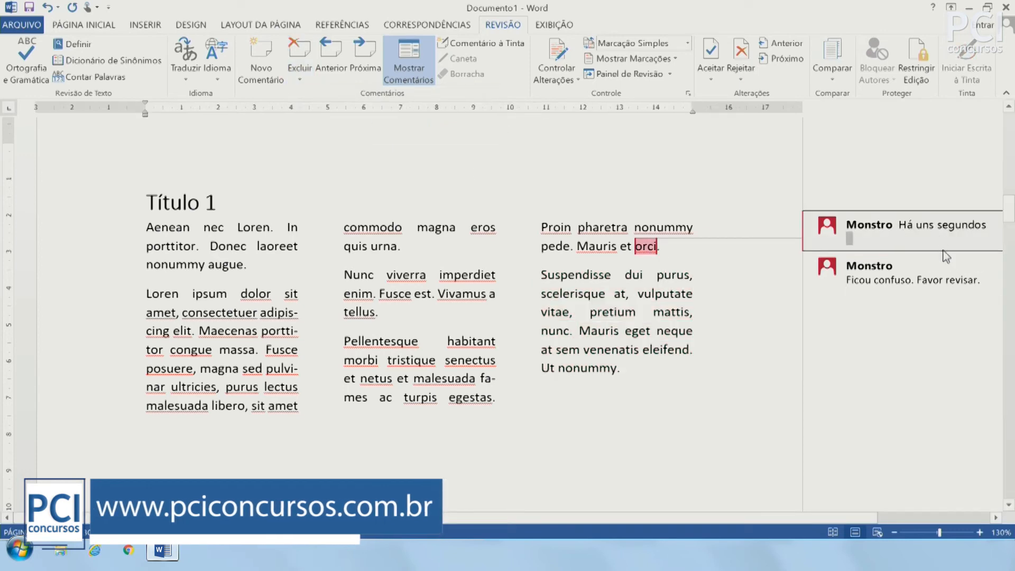
left_click(300, 50)
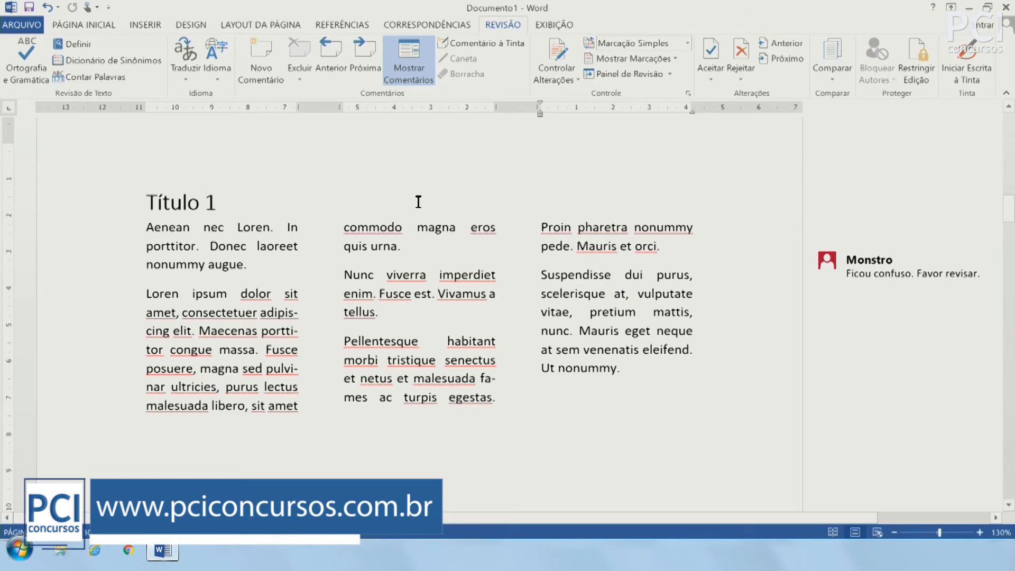
Step: Select the comment on the "Suspendisse" paragraph and view its deletion options without deleting it
left_click(661, 319)
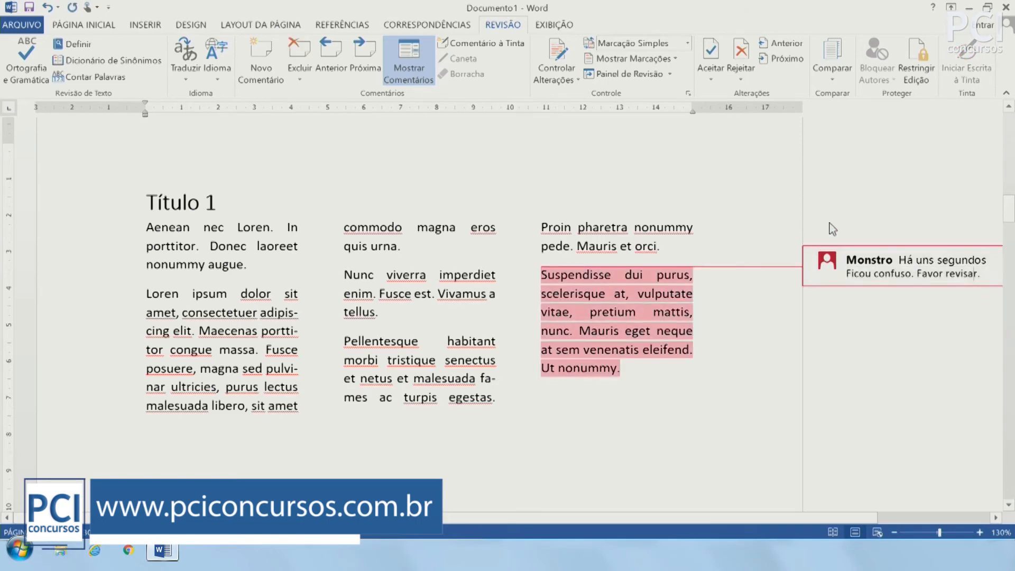
left_click(297, 78)
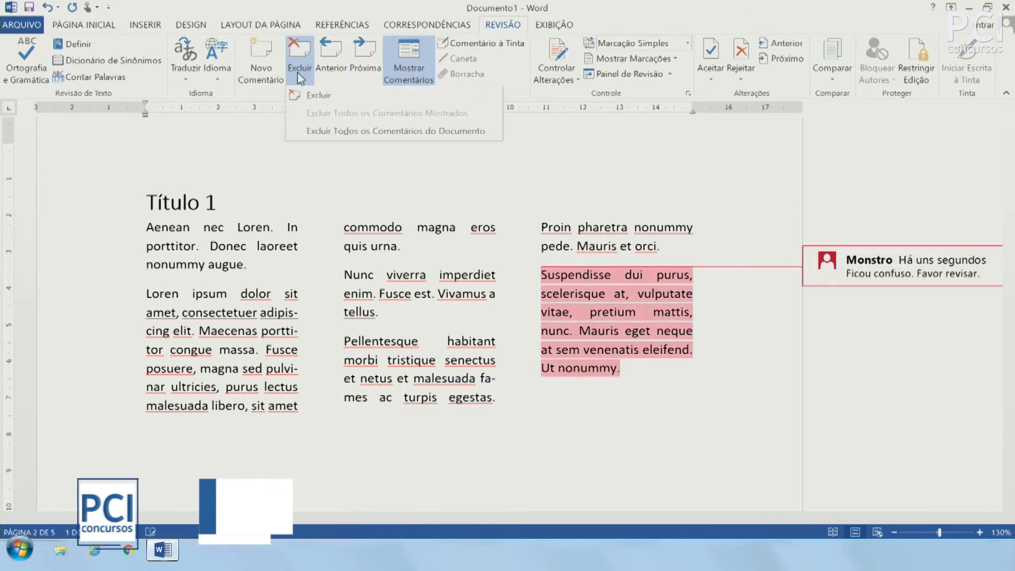
left_click(938, 272)
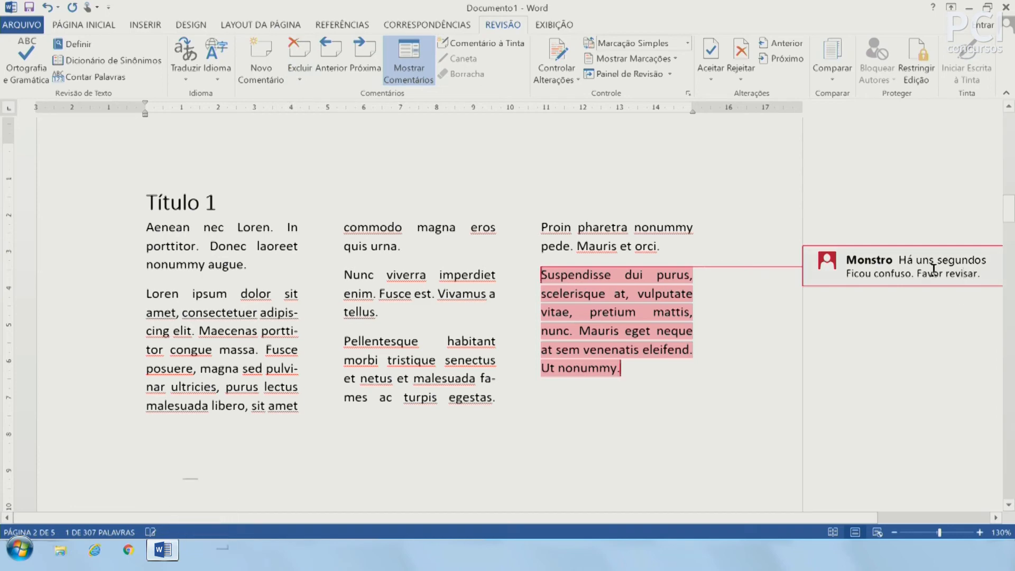
left_click(679, 312)
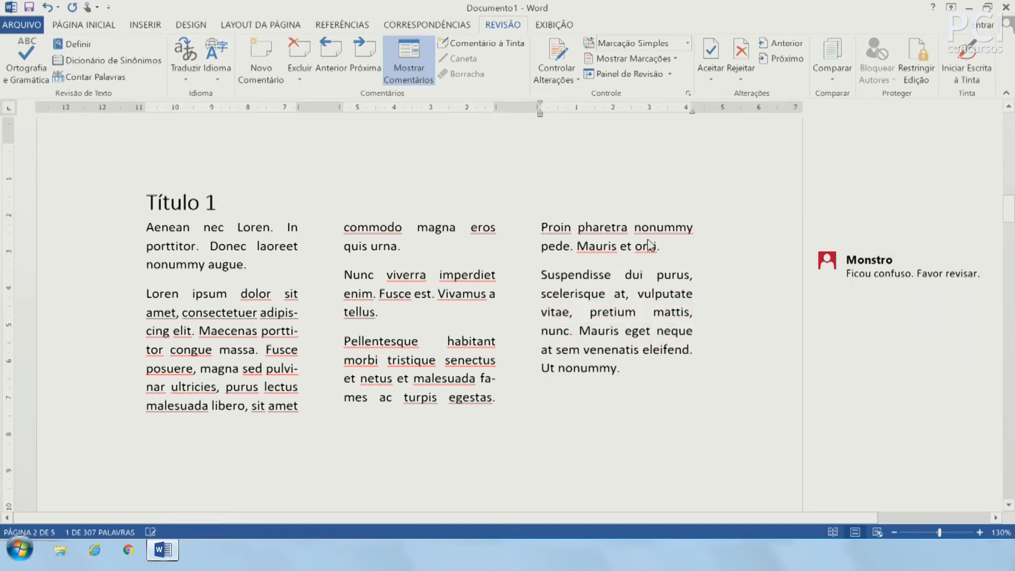
Step: Collapse the margin comments and reply "Resolvido." to the comment on the "Suspendisse" paragraph from its balloon
left_click(354, 58)
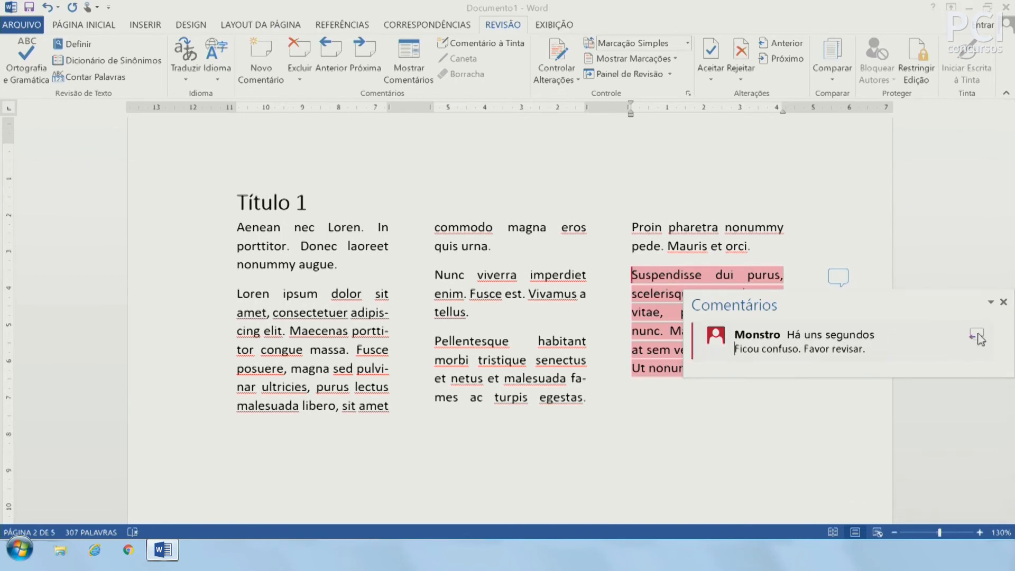
left_click(977, 337)
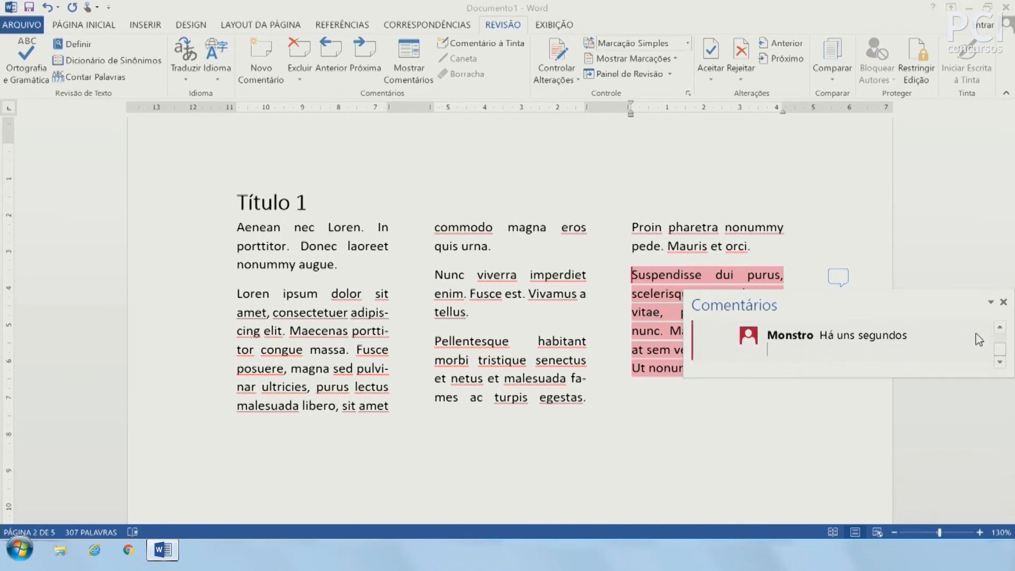
type("Resolvido.")
left_click(862, 484)
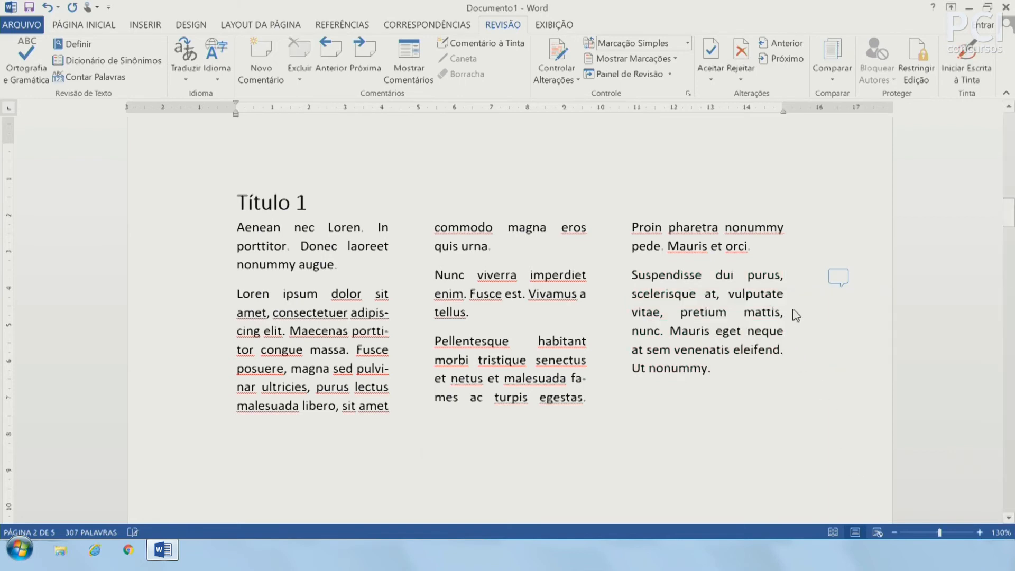
Step: Reopen the comment thread on the "Suspendisse" paragraph to read the reply, view the comment window's options, and close it
left_click(834, 280)
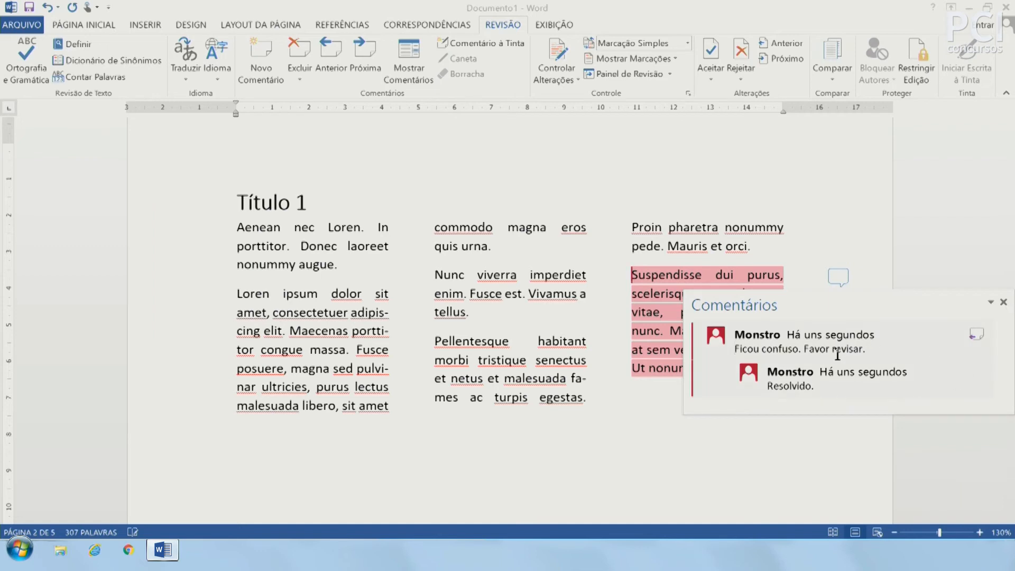
left_click(1004, 302)
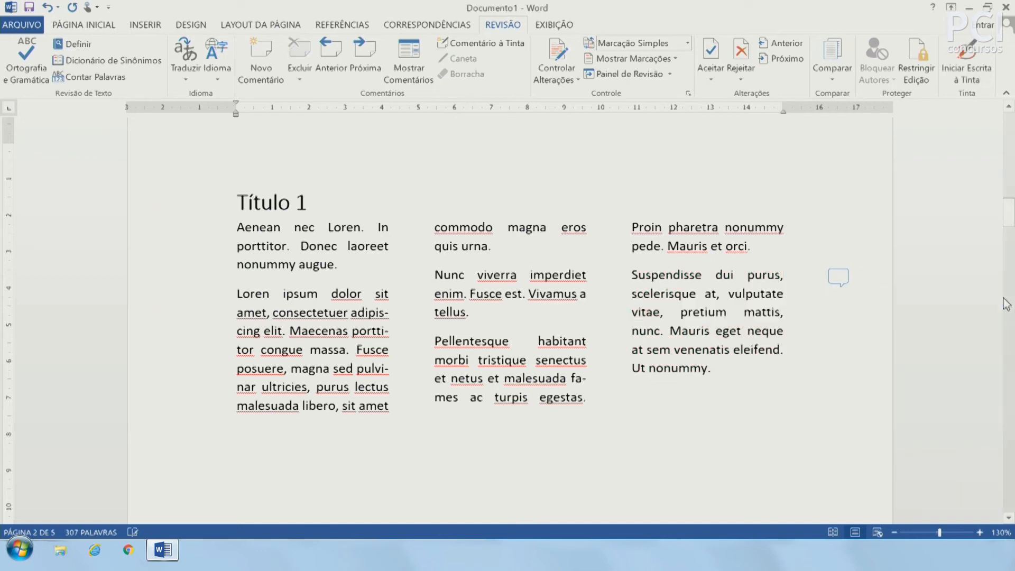
left_click(838, 277)
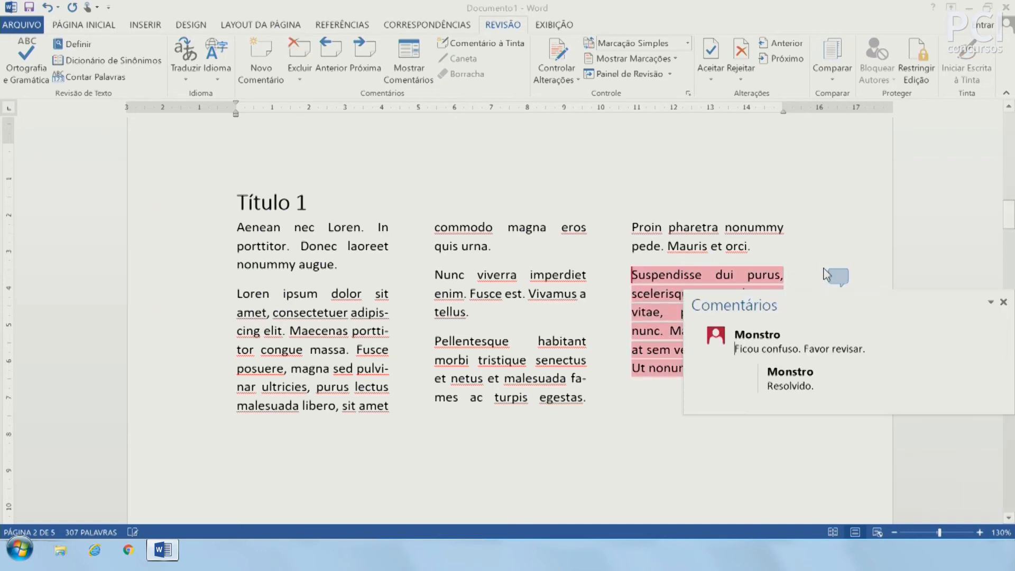
left_click(991, 302)
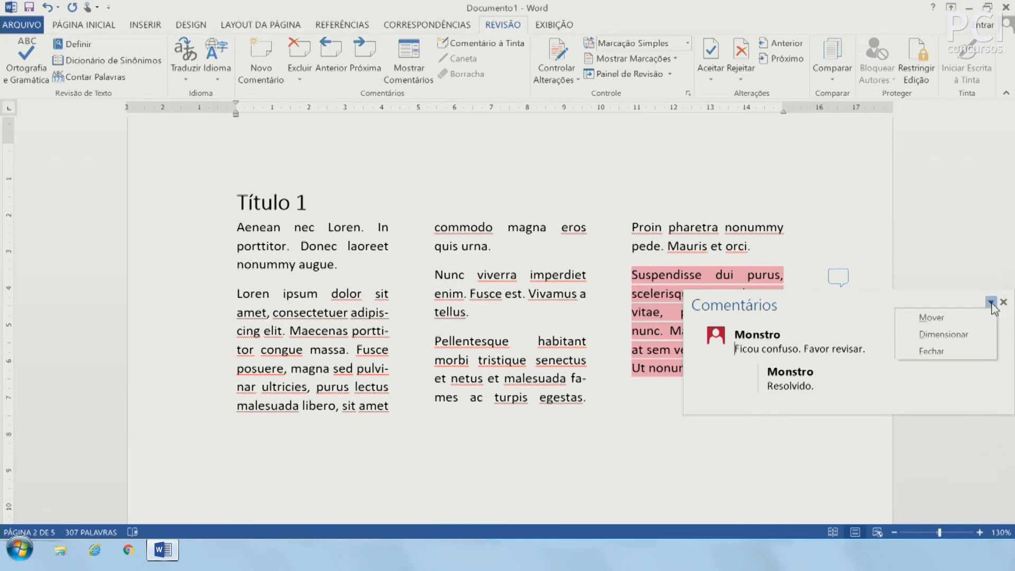
left_click(957, 350)
left_click(838, 276)
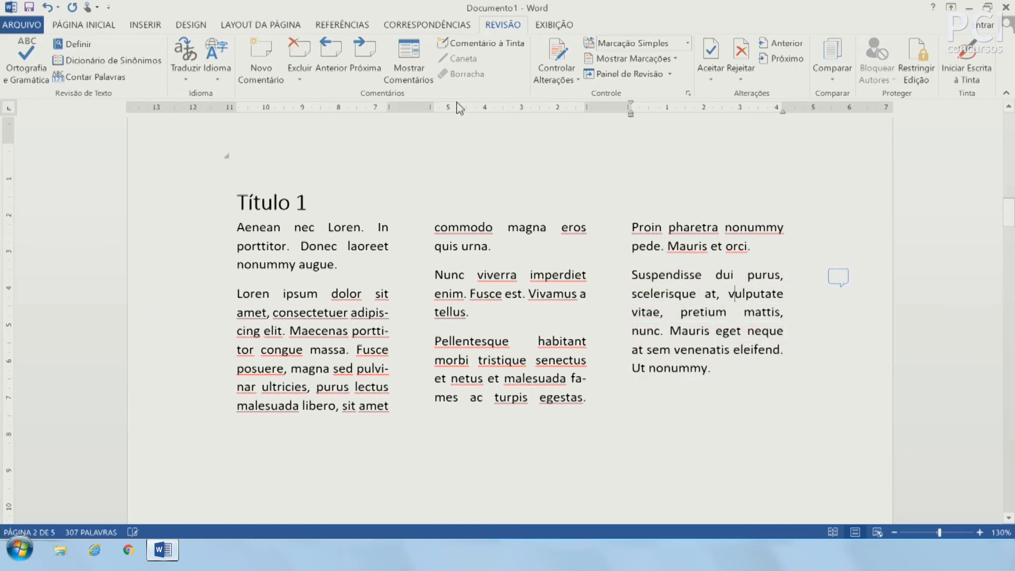
Step: Delete the comment on the "Suspendisse" paragraph together with its reply
left_click(300, 70)
left_click(300, 53)
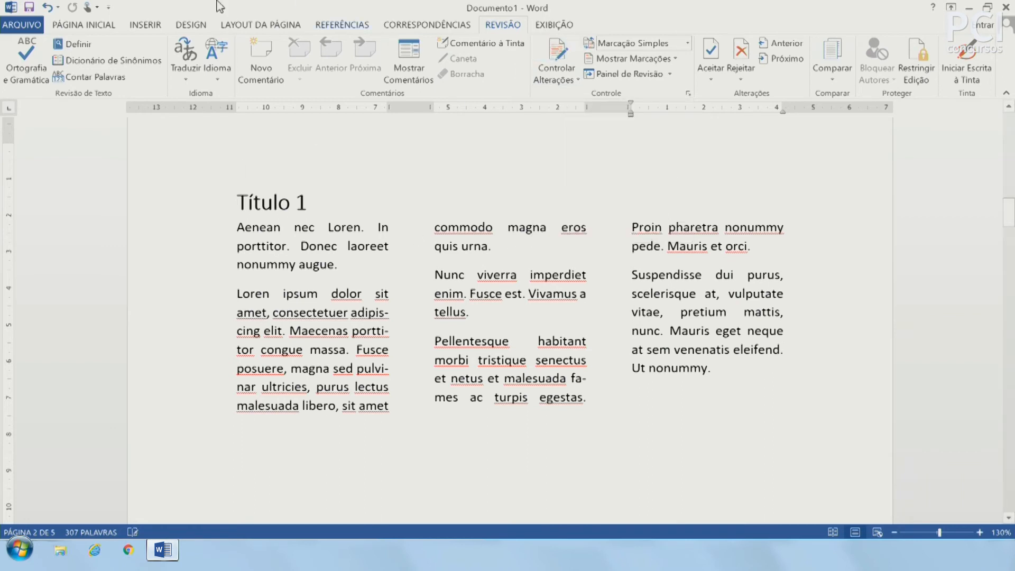
Step: Turn on change tracking and delete the "Nunc viverra imperdiet enim" paragraph from the second column
left_click(564, 51)
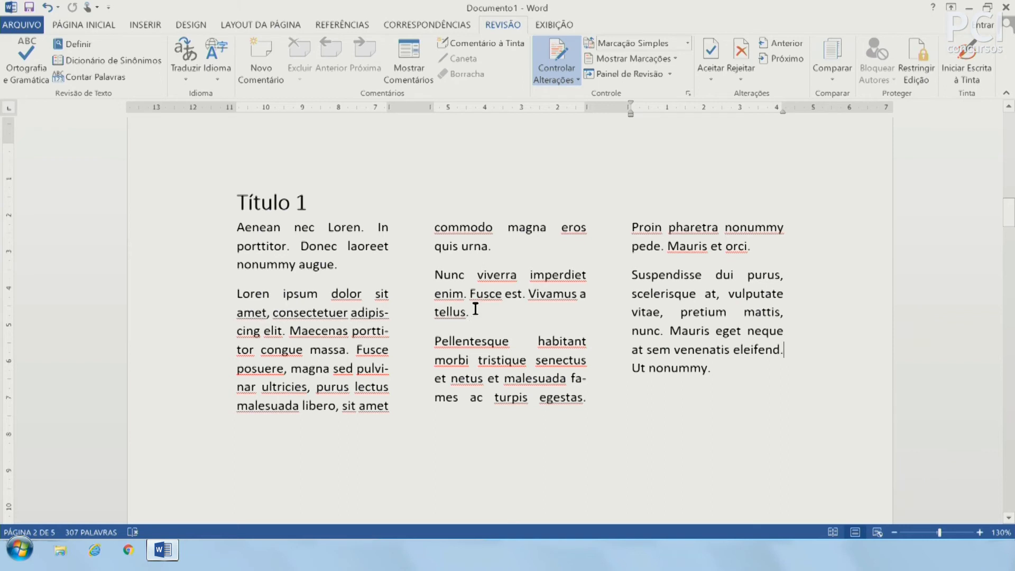
left_click_drag(474, 312, 436, 288)
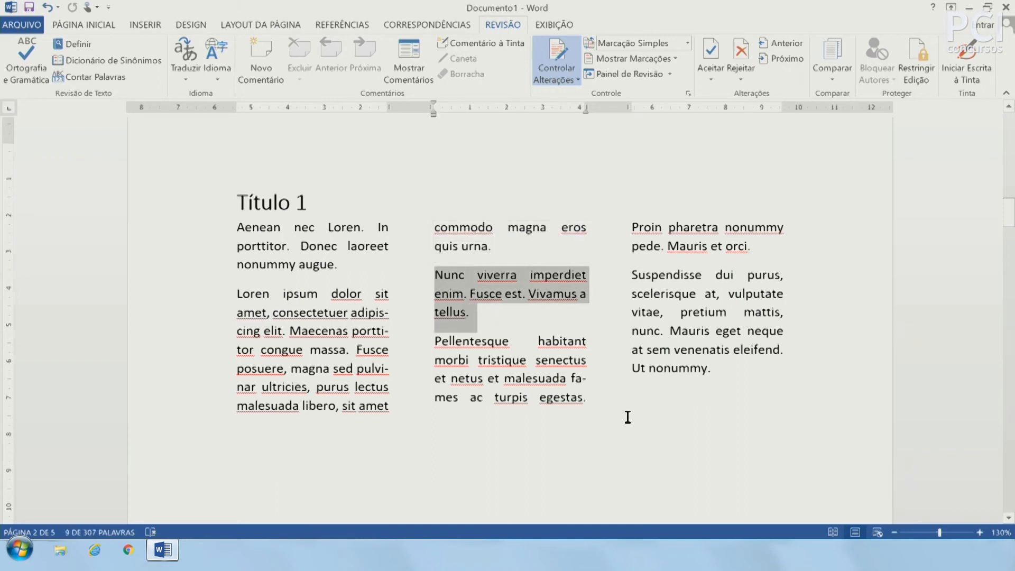
key("Delete")
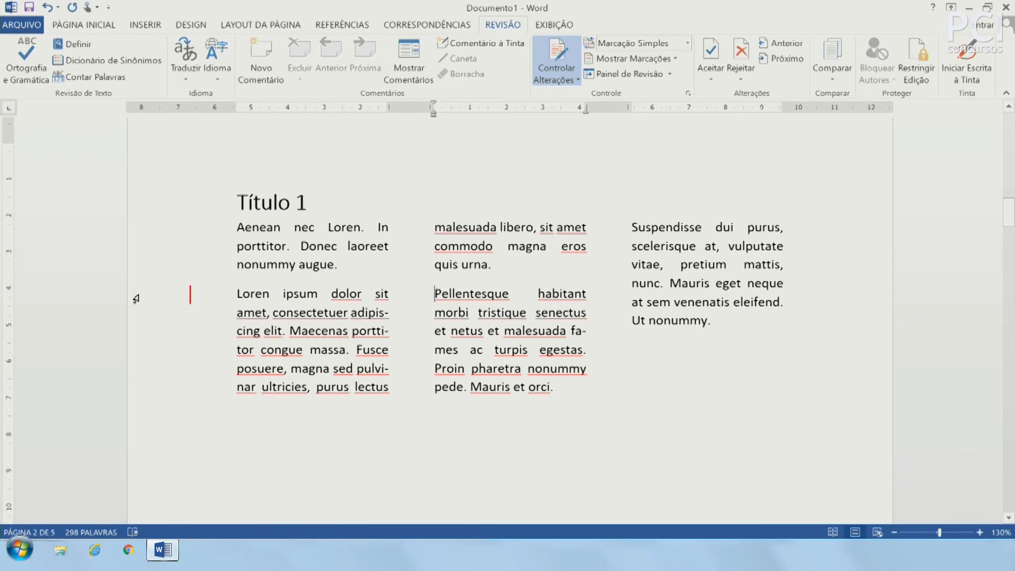
scroll(466, 324, "down", 3)
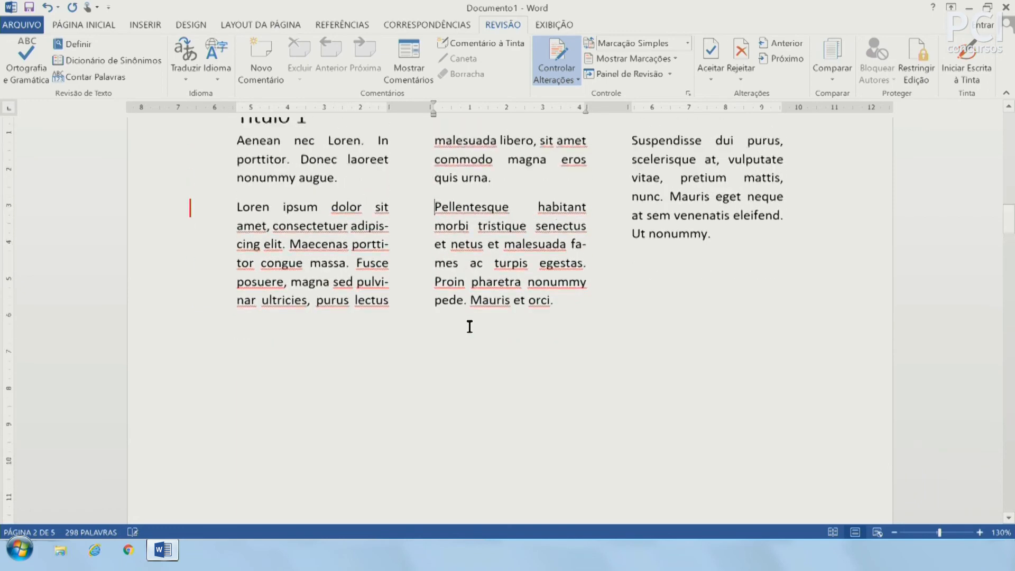
Step: Delete the text from "Mauris eget neque" through "Ut nonummy." at the end of the third column's Suspendisse paragraph
scroll(469, 326, "up", 1)
left_click_drag(715, 268, 670, 237)
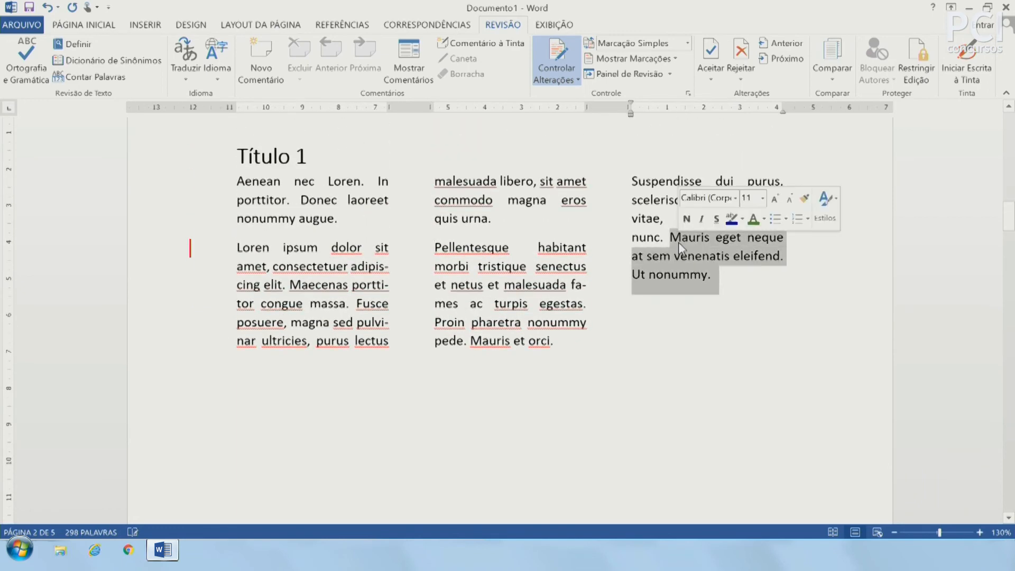
key("Delete")
scroll(695, 390, "down", 5)
scroll(683, 386, "up", 5)
Step: Replace "Proin pharetra nonummy pede. Mauris et orci." in the second column with "Alteração de texto." and turn off change tracking
left_click_drag(564, 347, 452, 324)
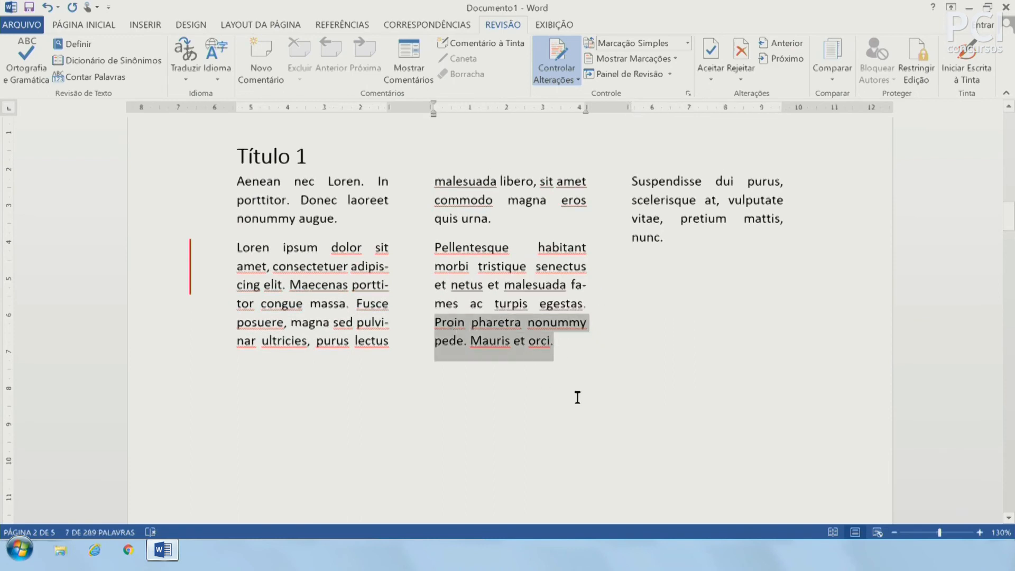
type("Alteração")
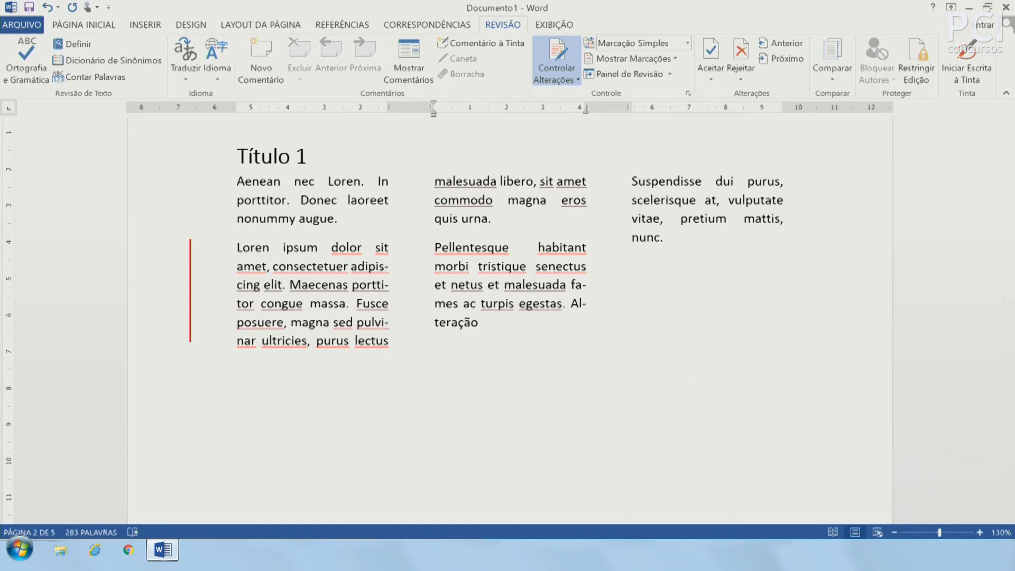
type(" de texto.")
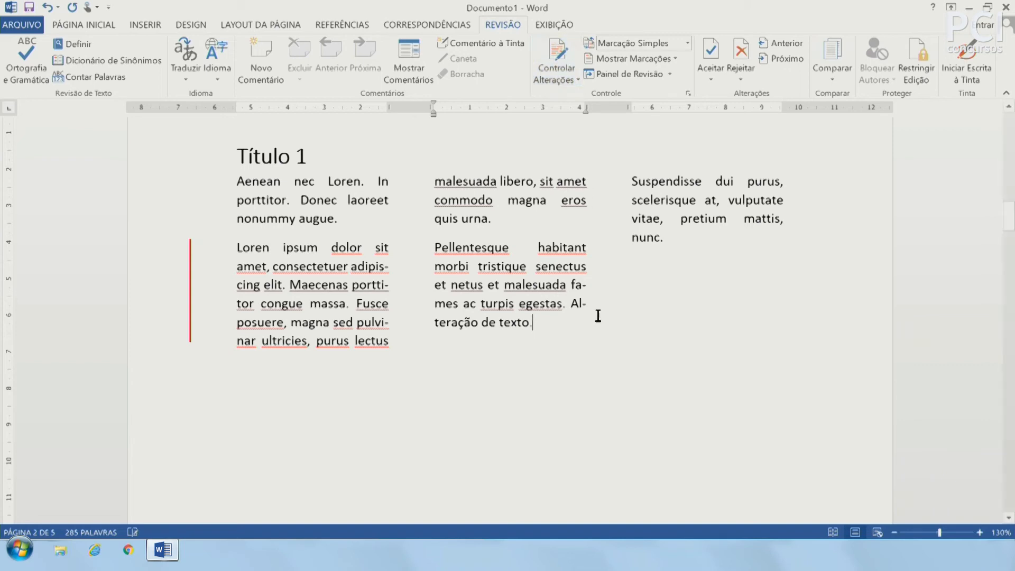
left_click(522, 323)
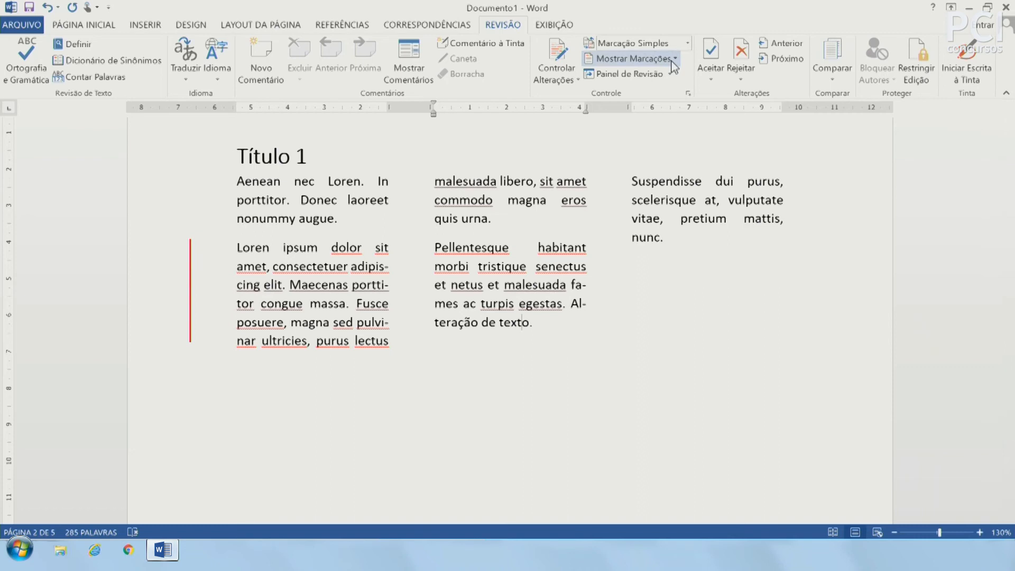
Step: Show the list of revisions beside the document and examine the tracked deletions and the insertion
left_click(624, 74)
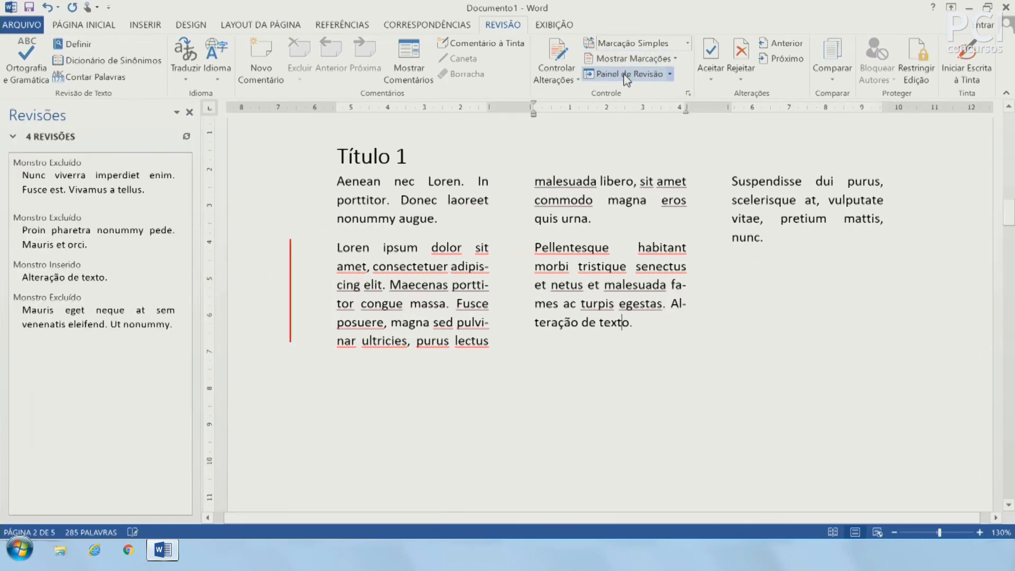
left_click(87, 179)
left_click(39, 280)
left_click_drag(38, 281, 106, 279)
left_click(84, 323)
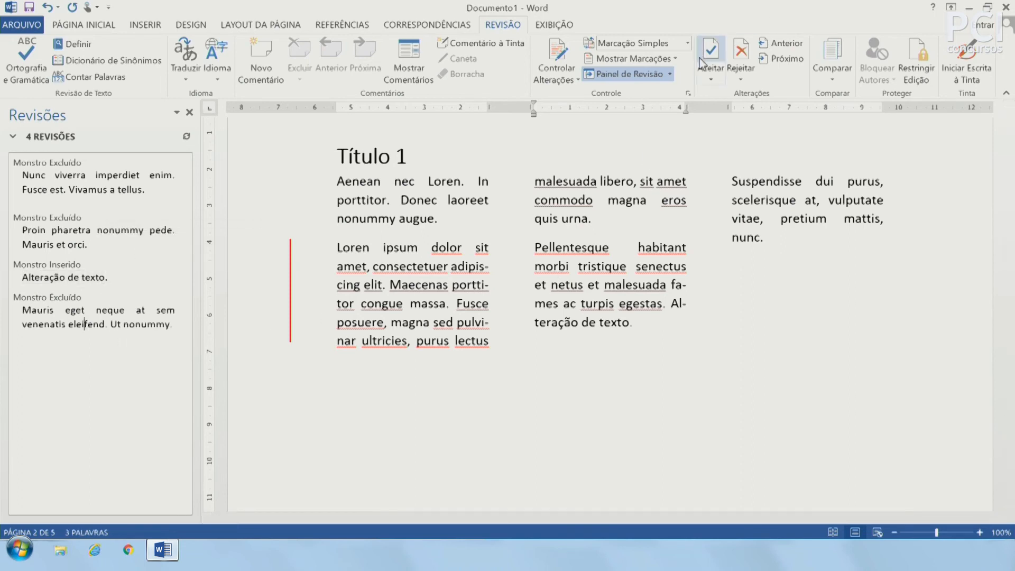
Step: Go to the tracked insertion "Alteração de texto." and accept it
left_click(417, 267)
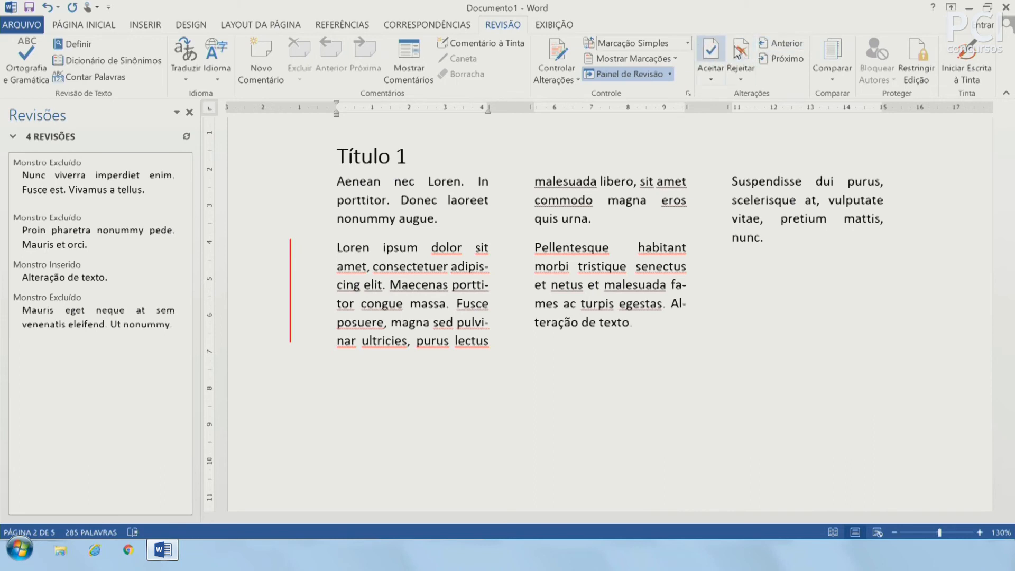
left_click(782, 42)
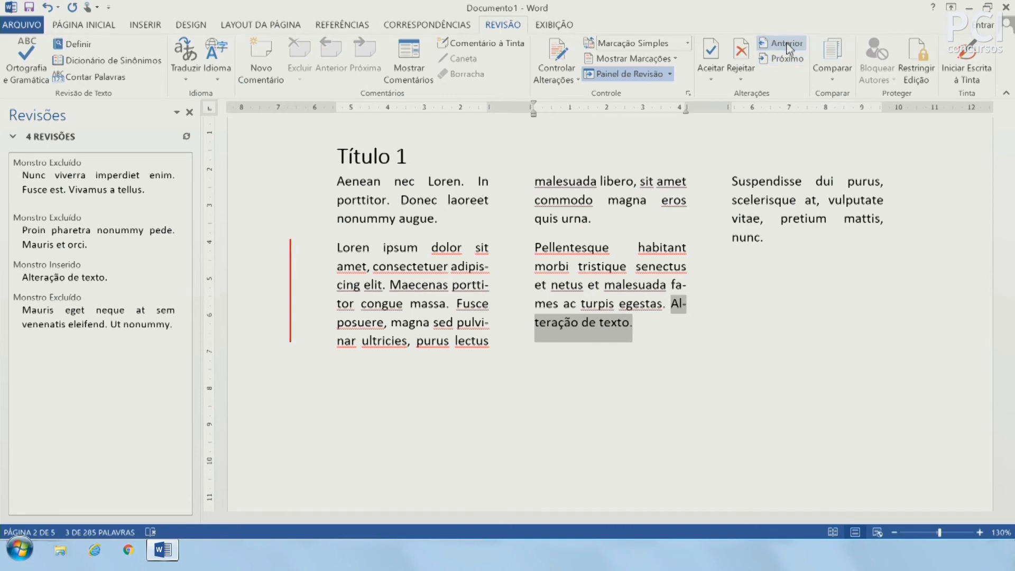
left_click(711, 53)
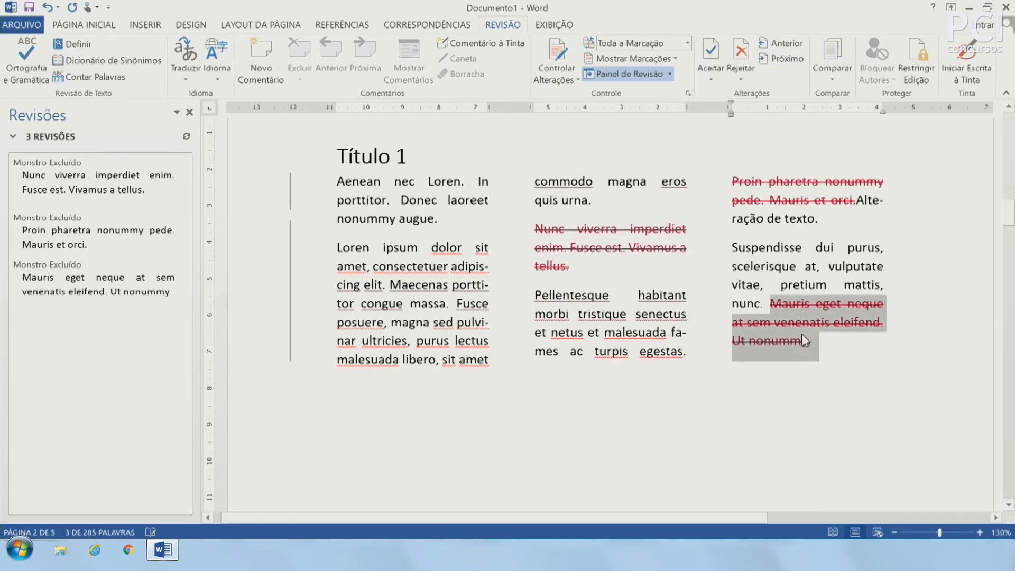
Step: Accept the tracked deletion of the "Mauris eget neque" text and reject the deletion of the "Nunc viverra imperdiet enim" paragraph
left_click(600, 229)
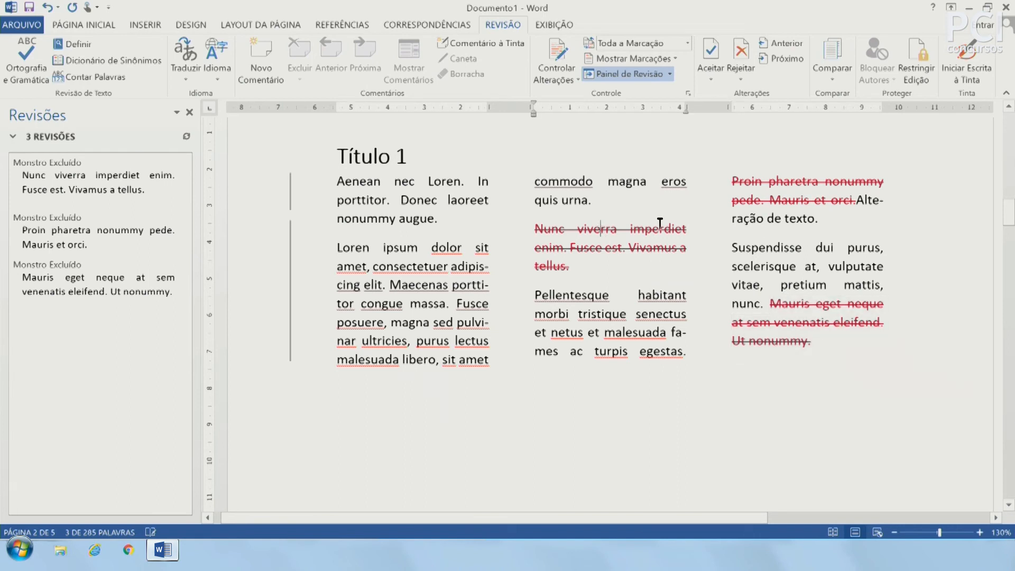
left_click(785, 183)
left_click(789, 306)
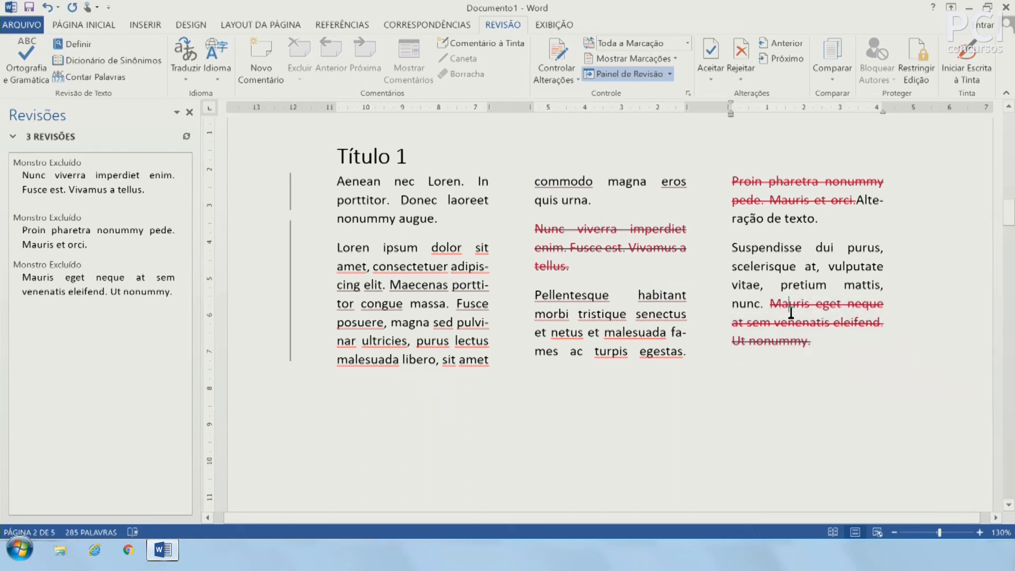
left_click(712, 53)
left_click(741, 51)
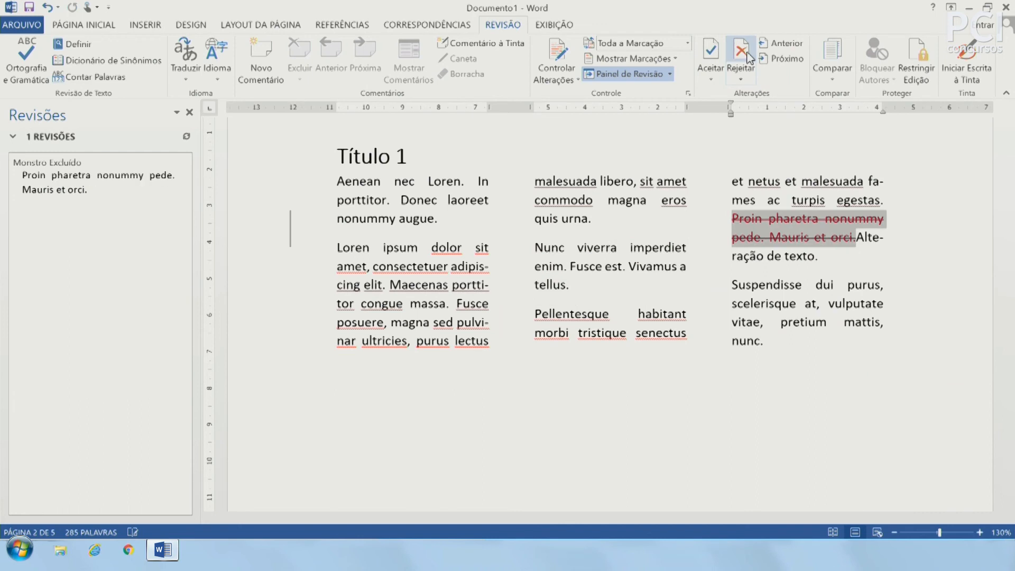
Step: Accept the tracked deletion of "Proin pharetra nonummy pede. Mauris et orci." and close the list of revisions
left_click(719, 53)
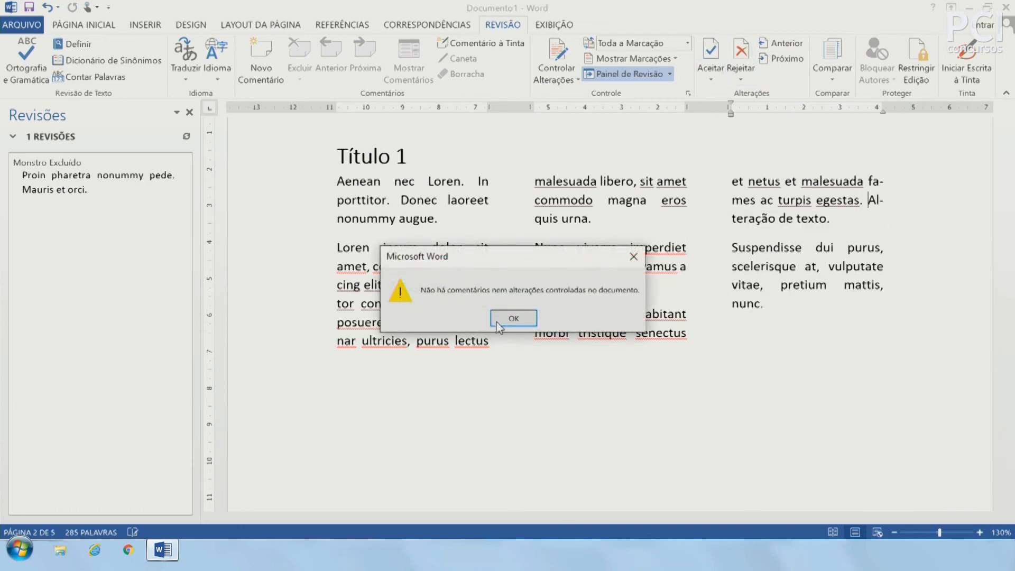
left_click(497, 323)
left_click_drag(536, 200, 675, 302)
left_click(740, 318)
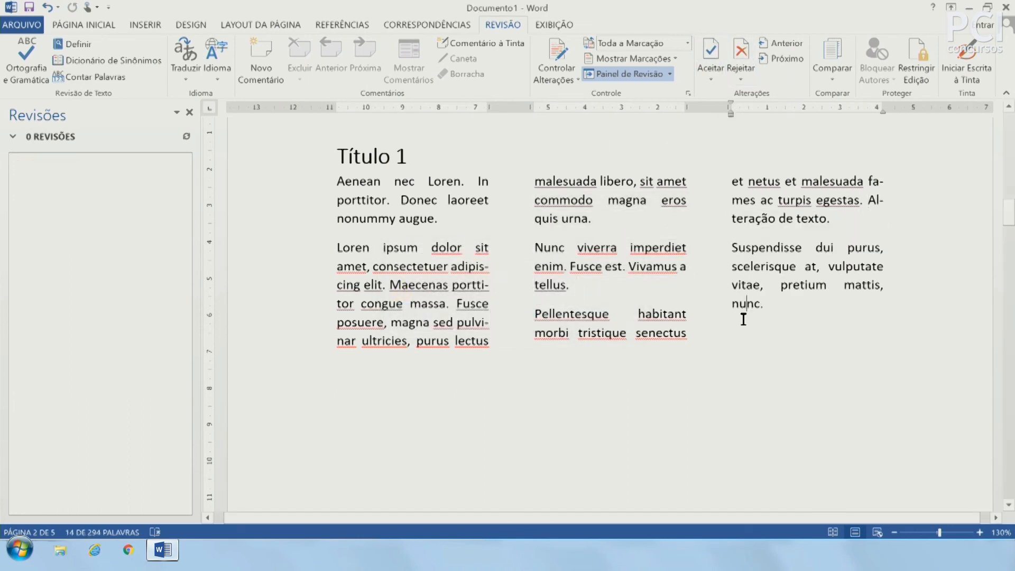
left_click(189, 112)
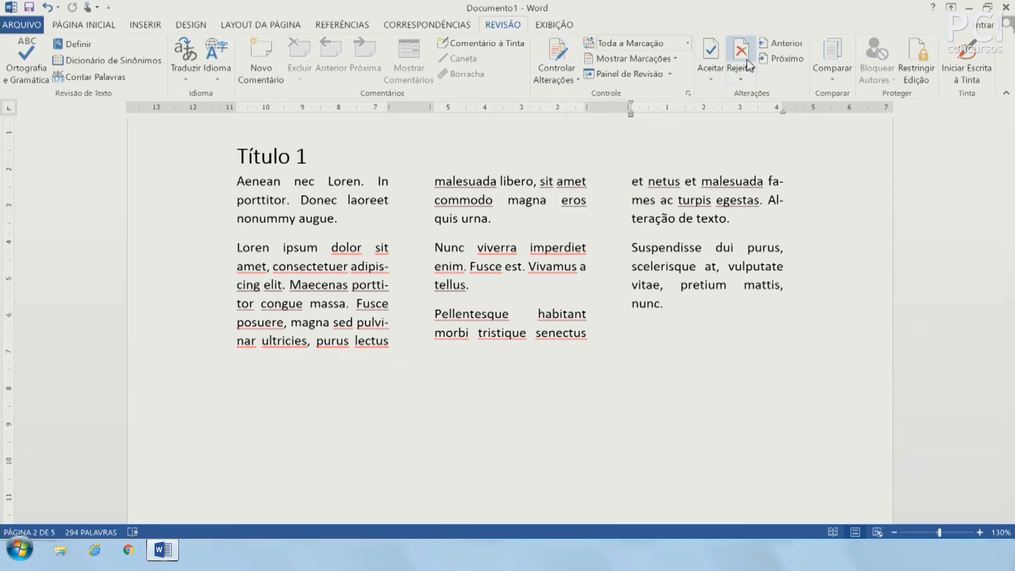
Step: View the available markup display modes without changing the current one
left_click(680, 44)
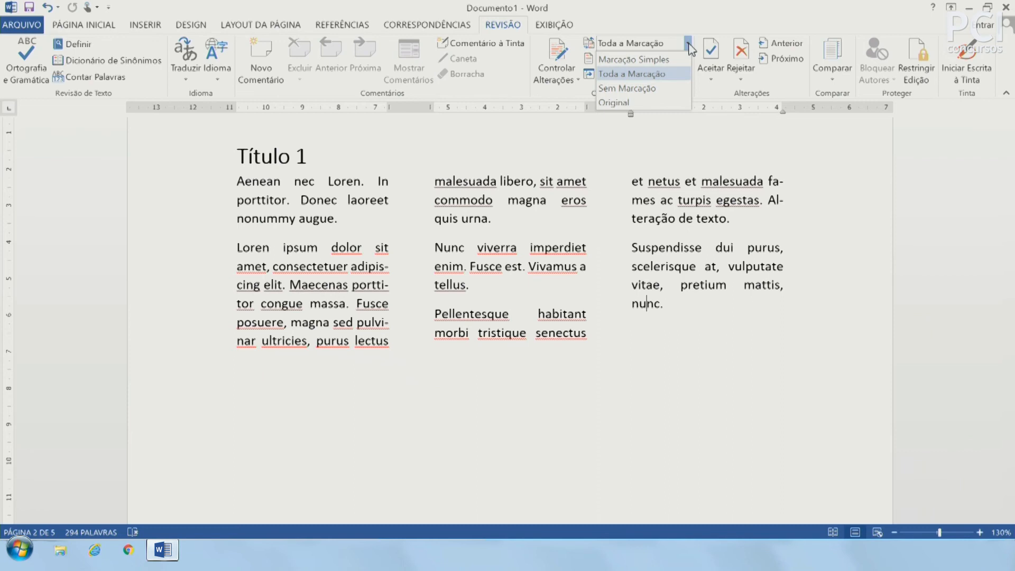
left_click(689, 46)
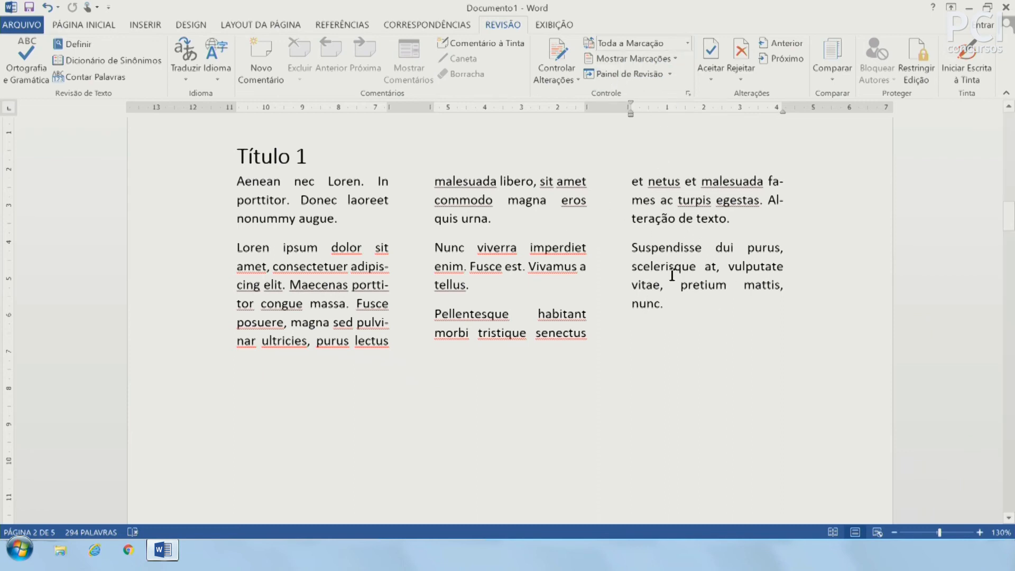
Step: Examine the options for comparing two document versions and combining revisions from several authors, without running either
left_click(841, 78)
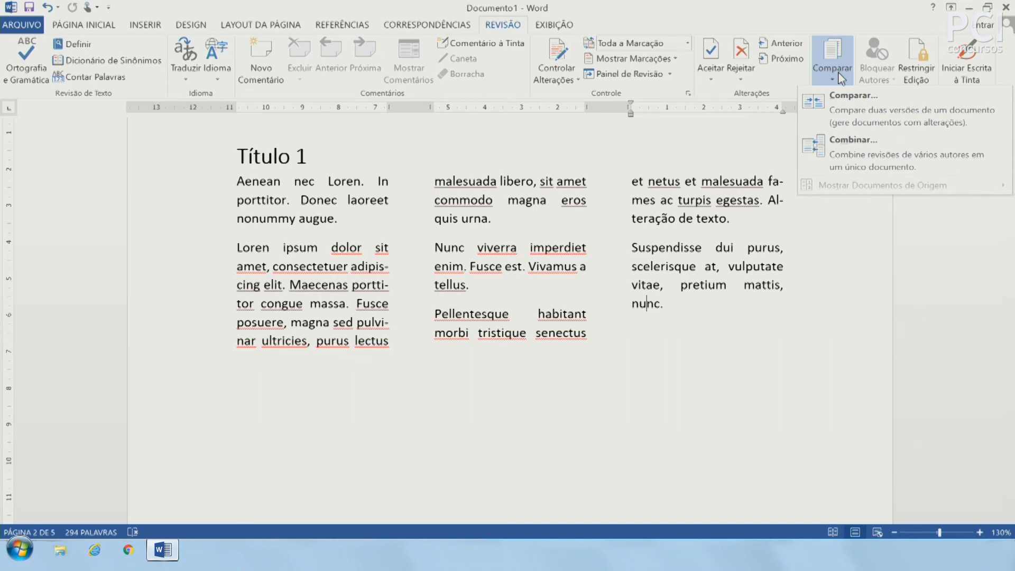
left_click(834, 58)
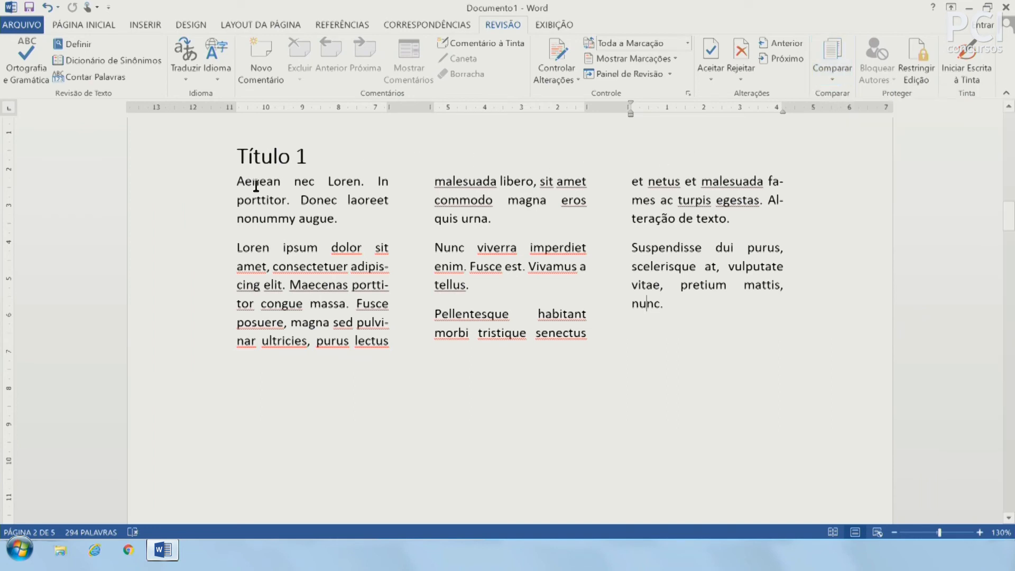
left_click_drag(247, 161, 636, 373)
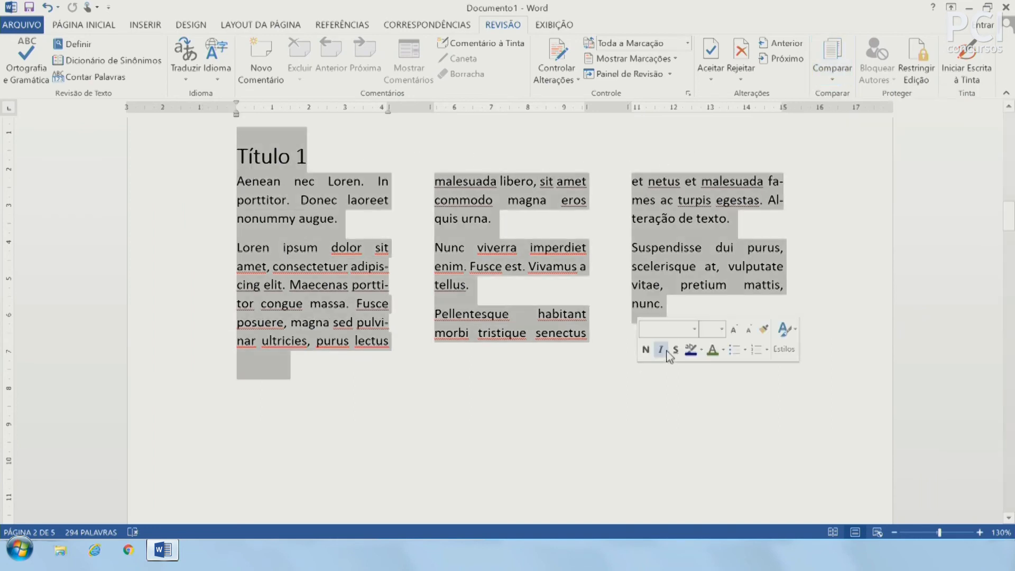
left_click(665, 285)
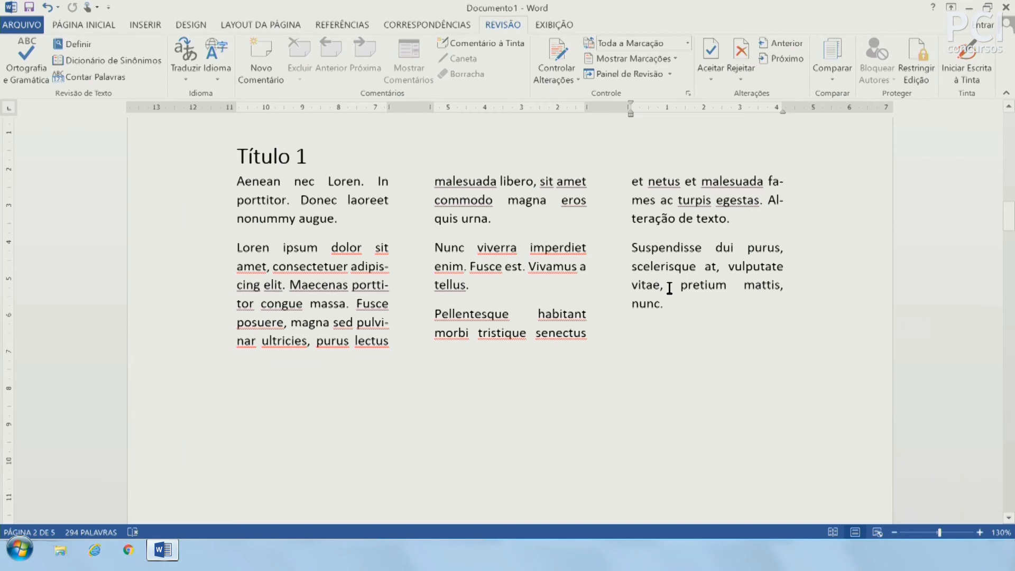
left_click(745, 268)
left_click(832, 67)
left_click(520, 254)
left_click(829, 78)
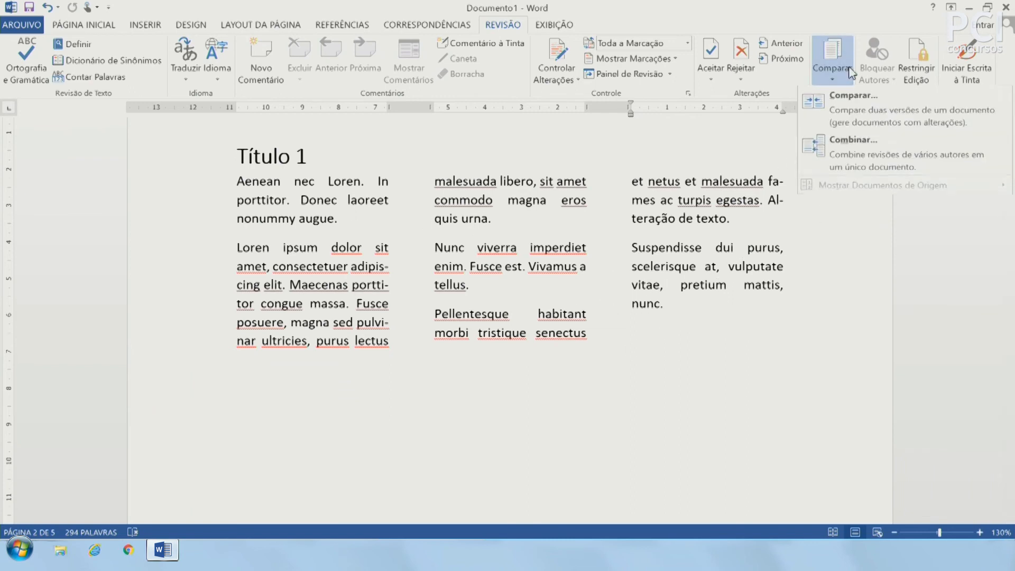
left_click(725, 274)
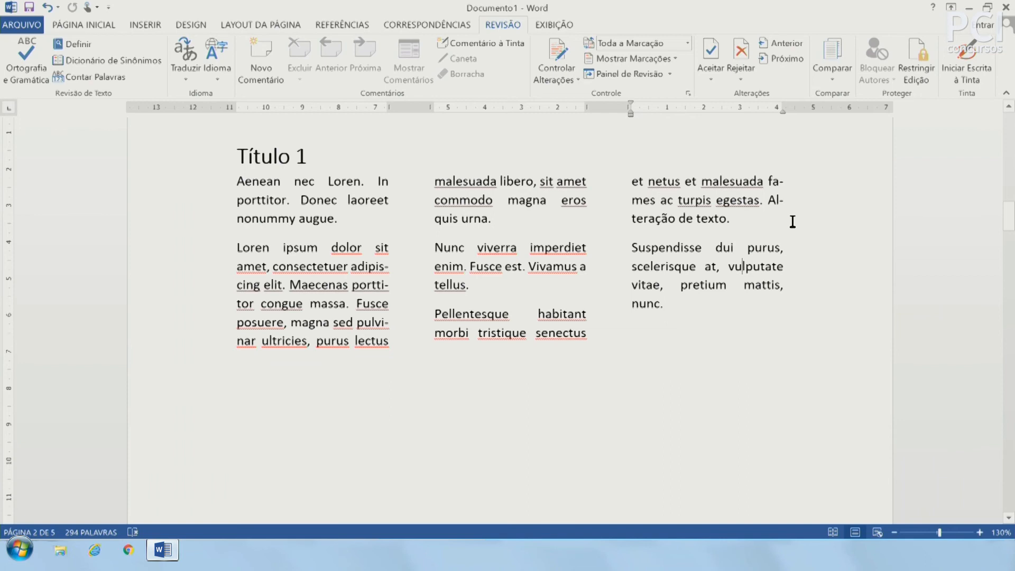
left_click(828, 60)
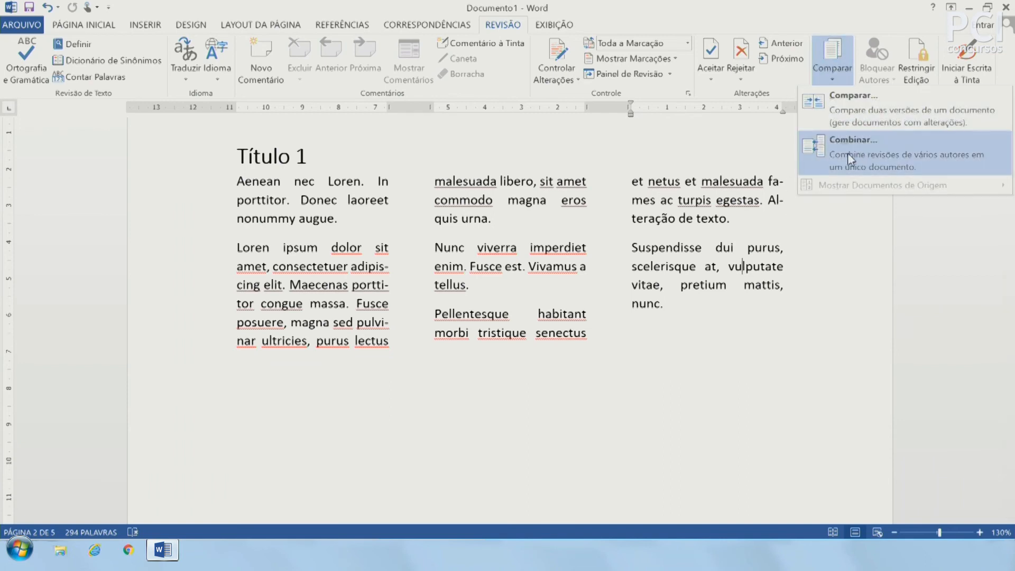
left_click(711, 206)
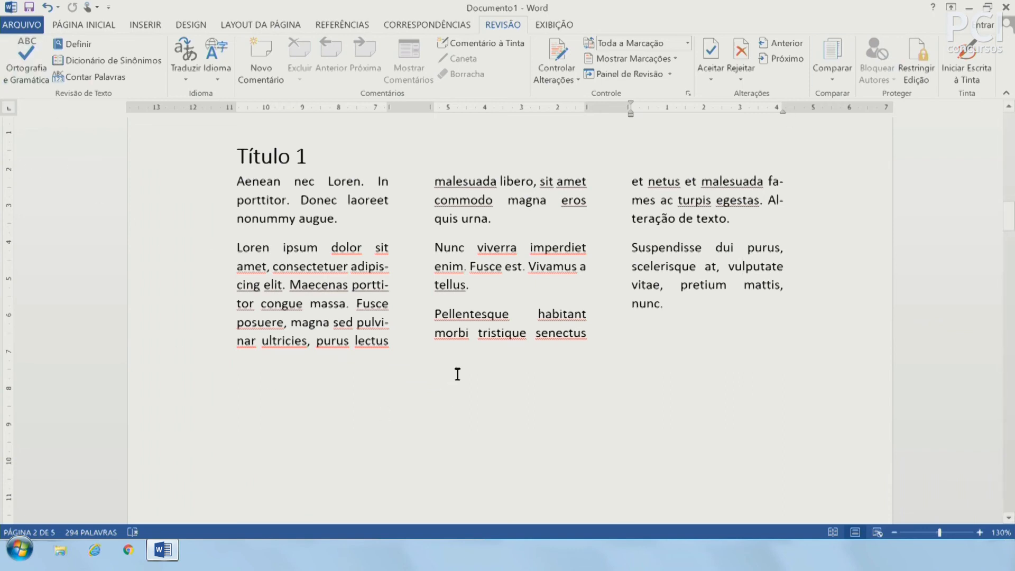
Step: Open the Restrict Editing settings to view the formatting and editing restrictions, and close them
left_click(917, 58)
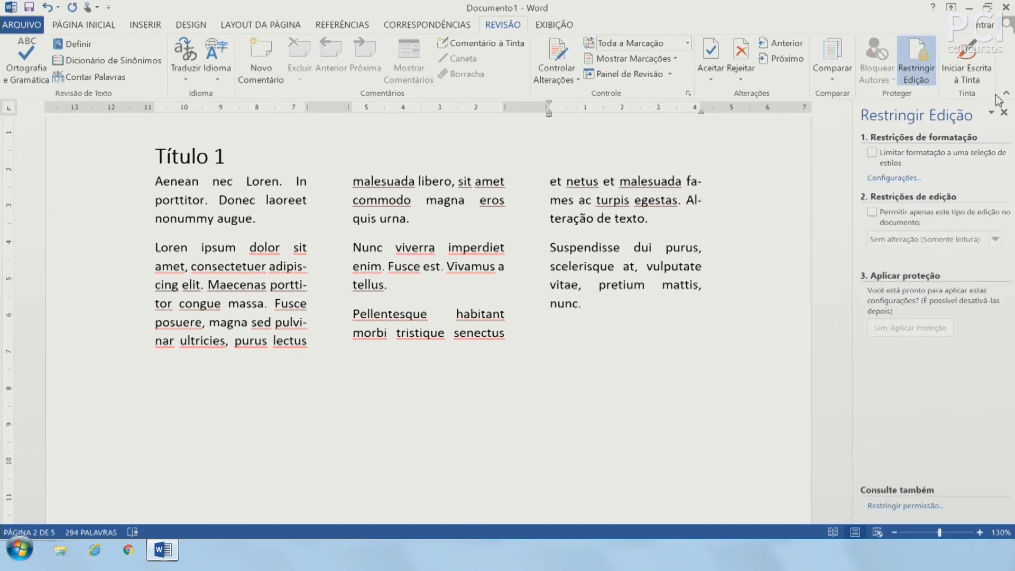
left_click(1004, 112)
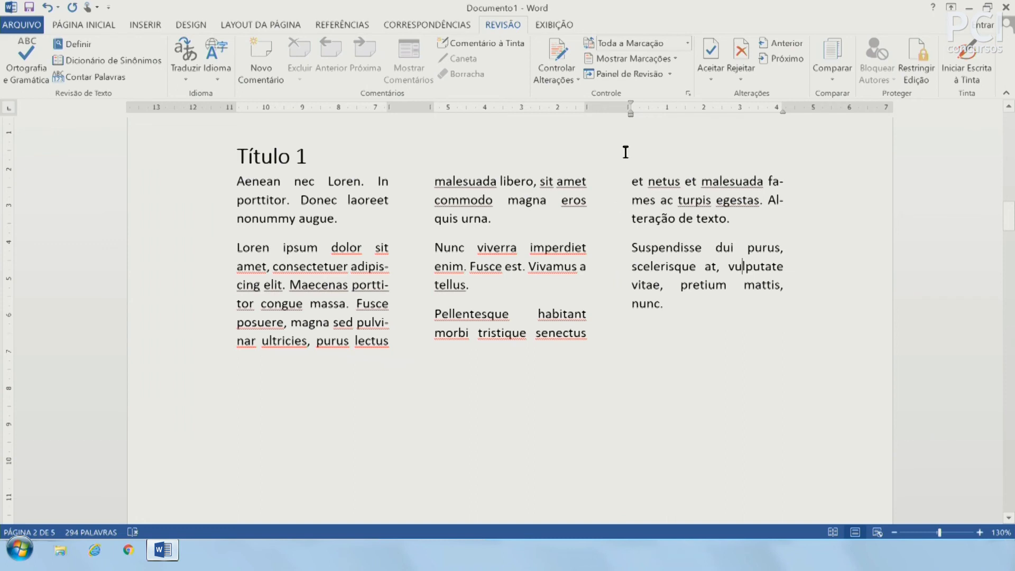
Step: Switch the document to Outline view and bring the Sumário and Título 1 headings into view
left_click(554, 24)
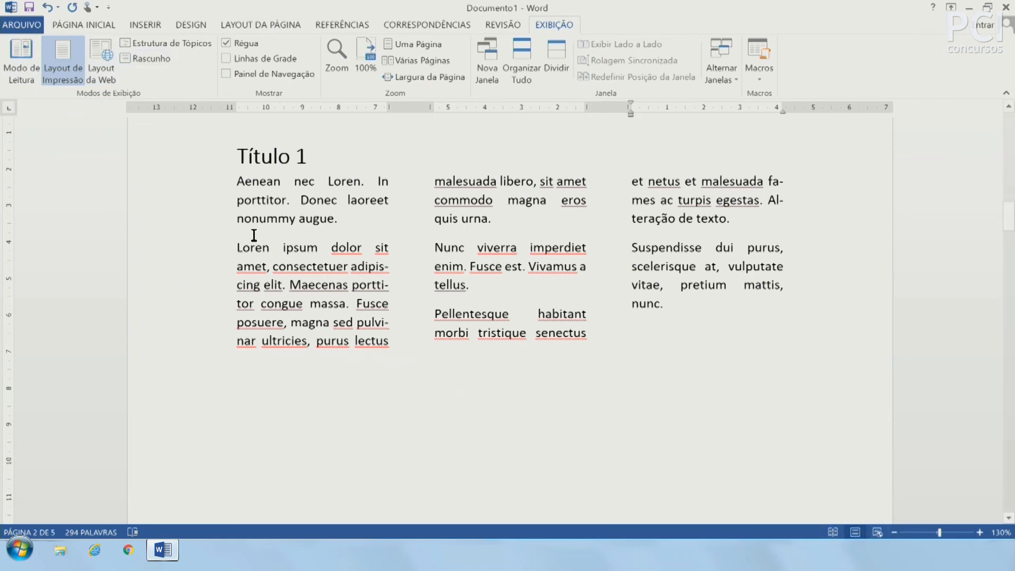
left_click(188, 43)
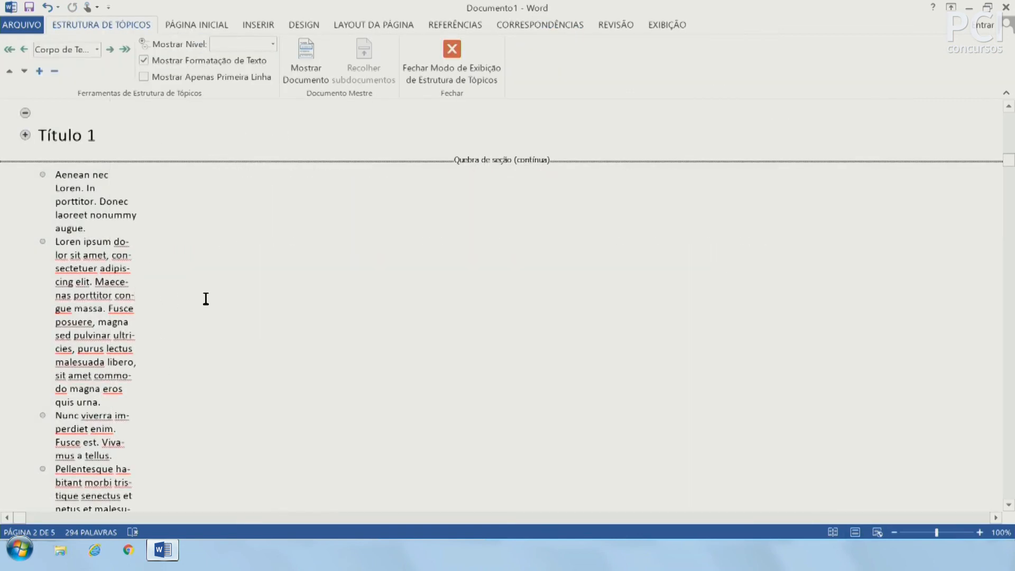
scroll(44, 191, "up", 3)
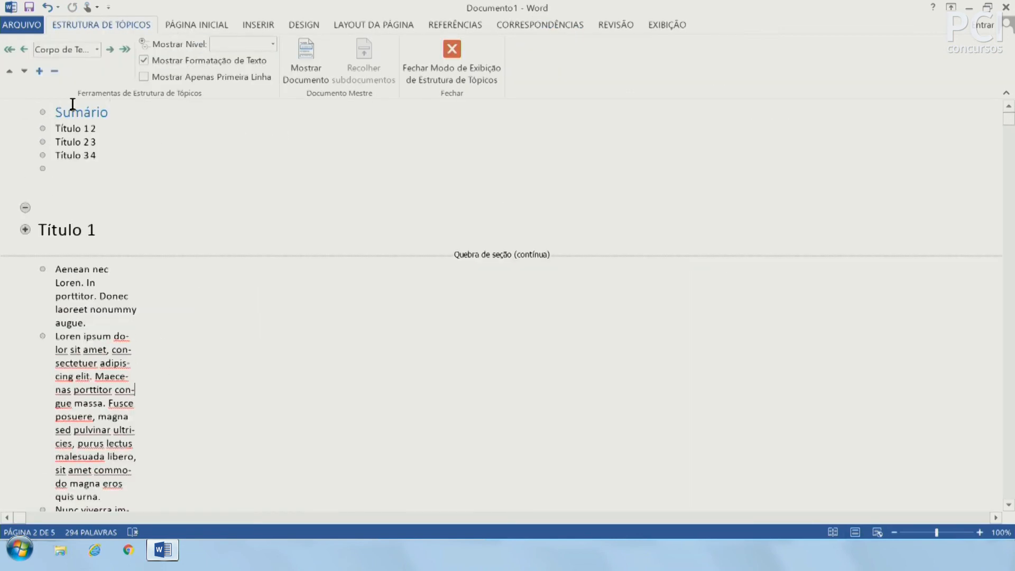
Step: Collapse the Título 1, Título 2 and Bibliografia sections in the outline, and expand Título 1 again
left_click(24, 229)
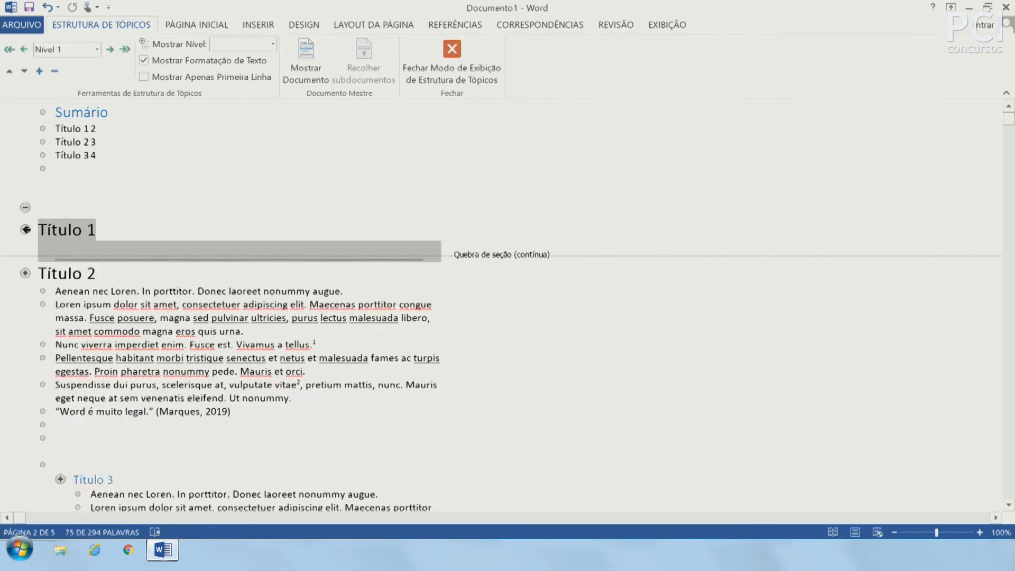
double_click(25, 272)
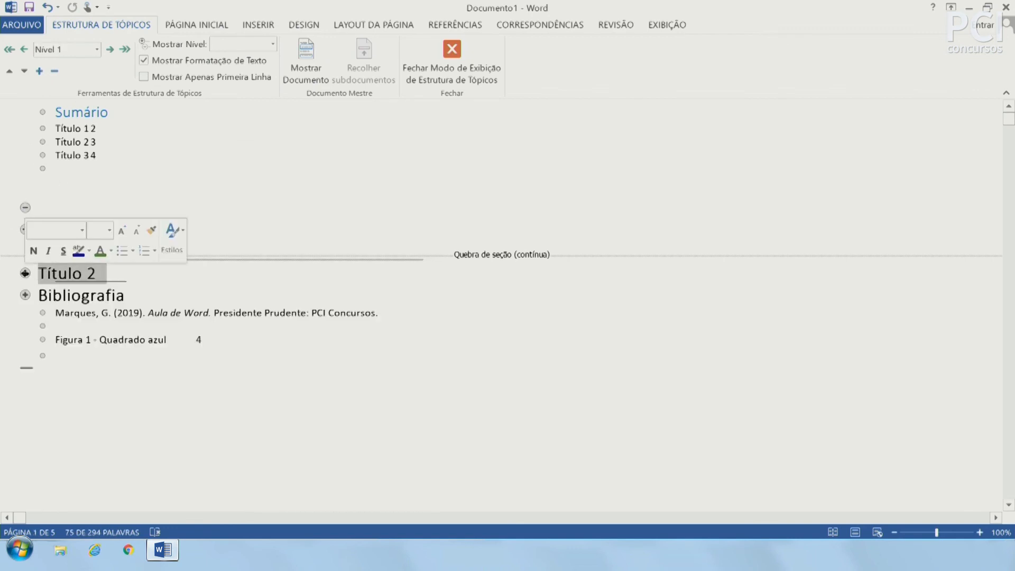
double_click(25, 295)
left_click(153, 316)
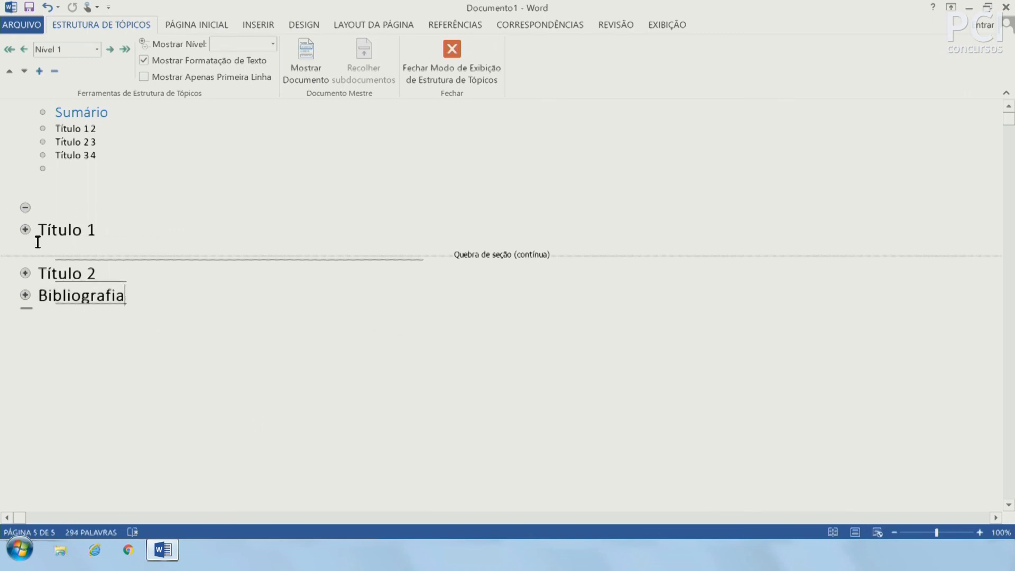
double_click(26, 231)
left_click(166, 401)
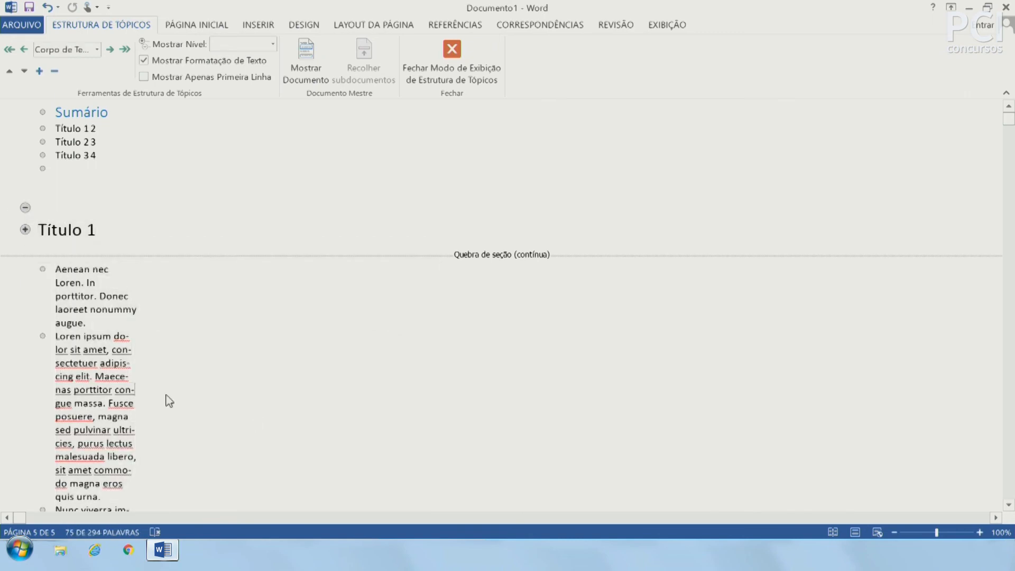
Step: Close Outline view and bring up the document's viewing options
scroll(171, 383, "down", 5)
scroll(171, 384, "up", 6)
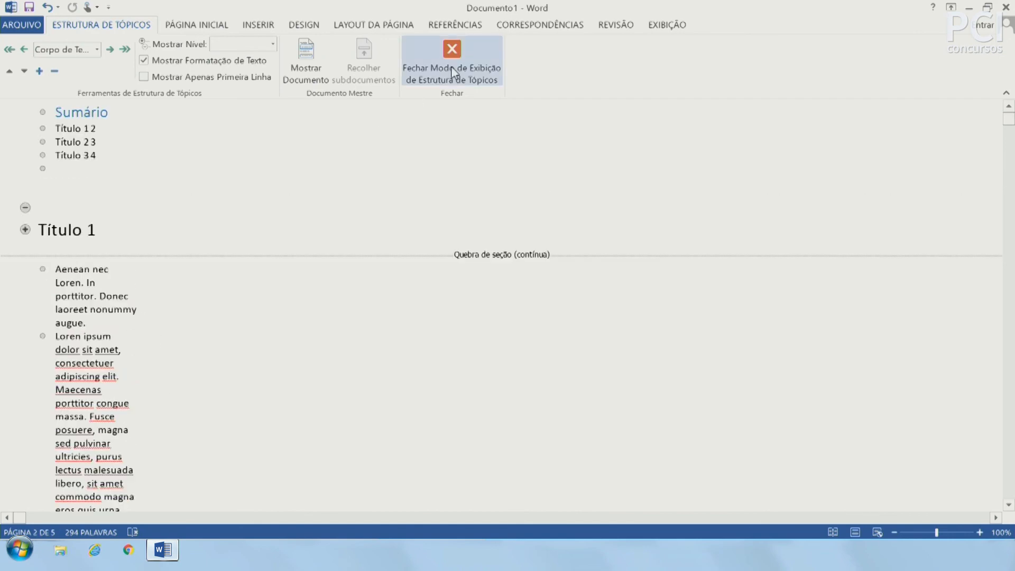
left_click(452, 64)
left_click(560, 26)
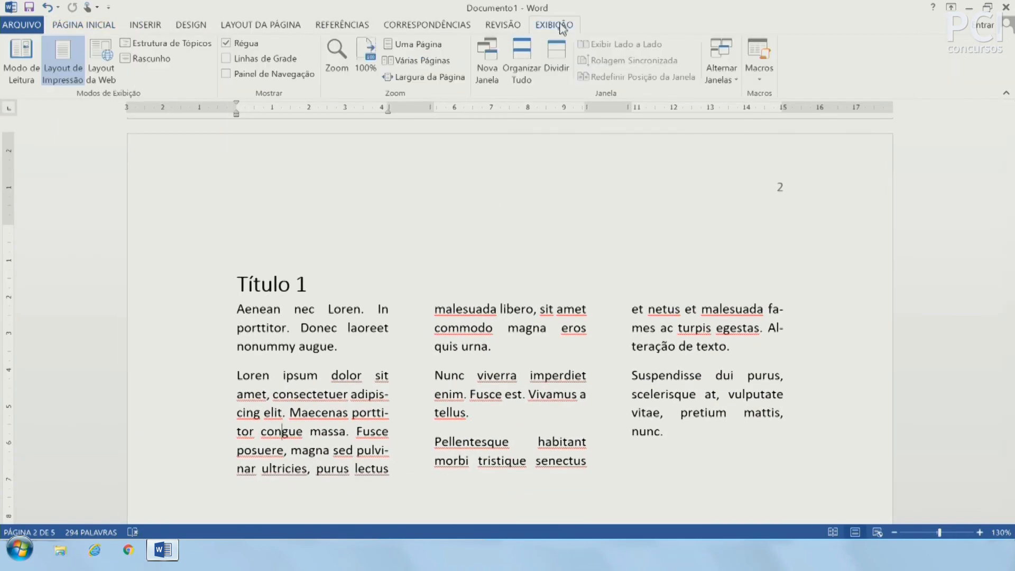
Step: View the document in Draft mode from the Sumário through Título 3, and return it to Print Layout
left_click(151, 59)
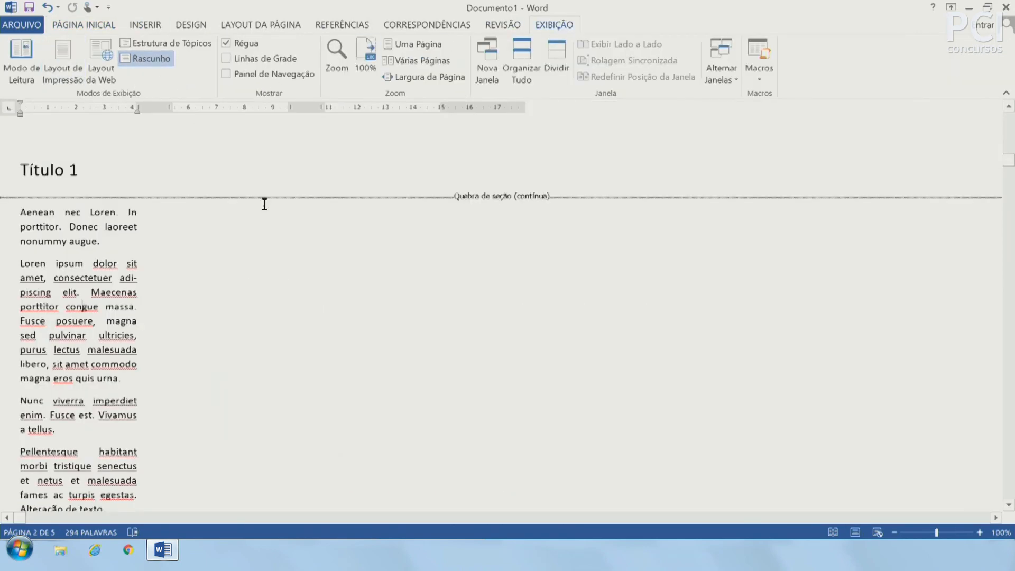
scroll(307, 282, "down", 15)
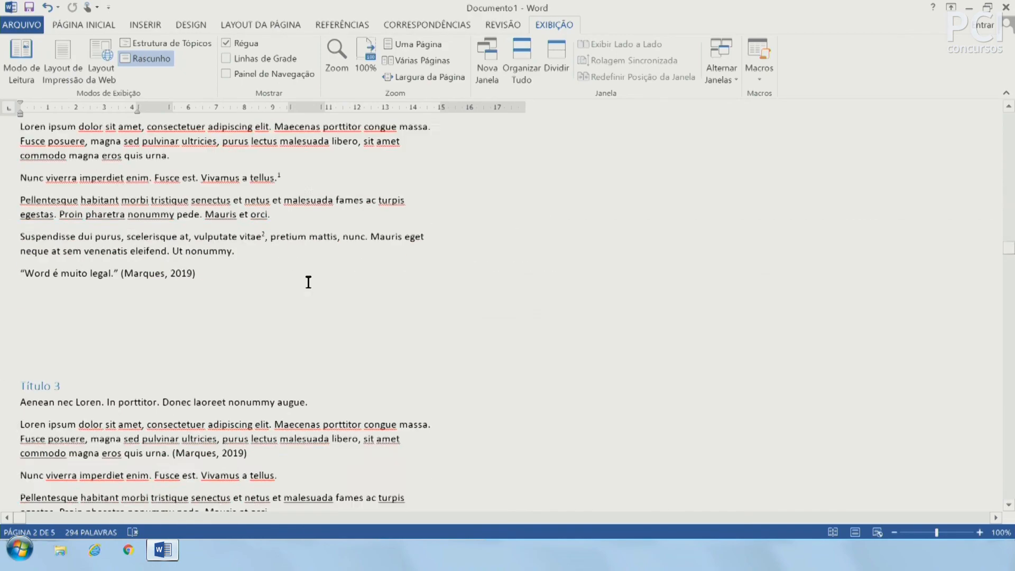
scroll(308, 282, "up", 20)
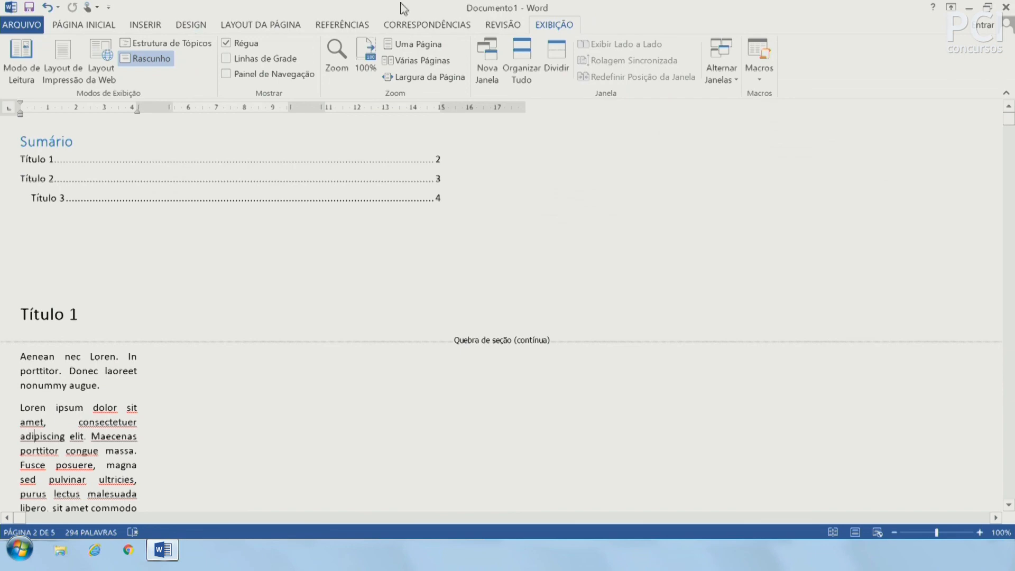
left_click(62, 63)
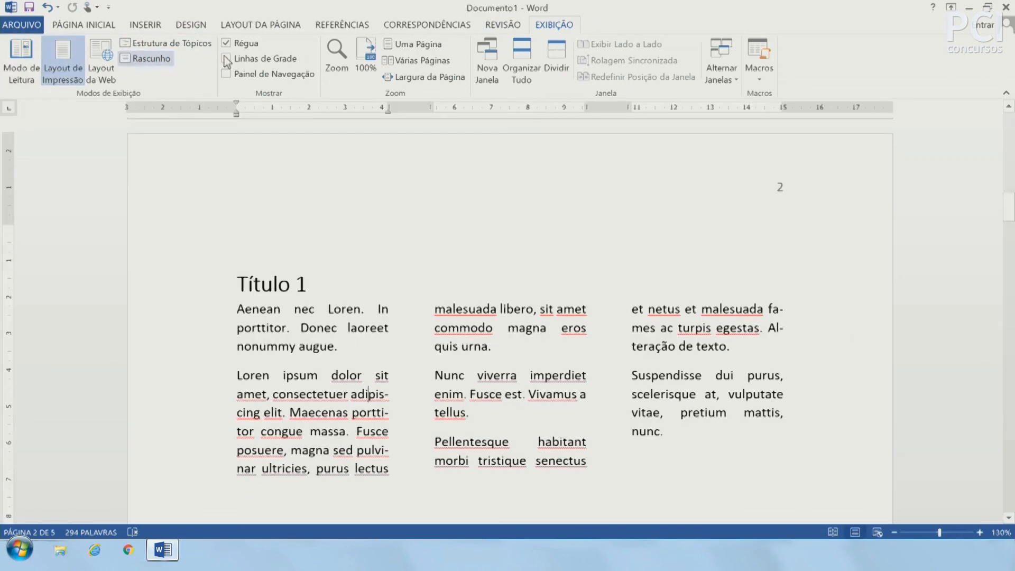
Step: Toggle the ruler, gridlines and Navigation pane to preview each one, leaving only the ruler shown
left_click(245, 42)
left_click(246, 42)
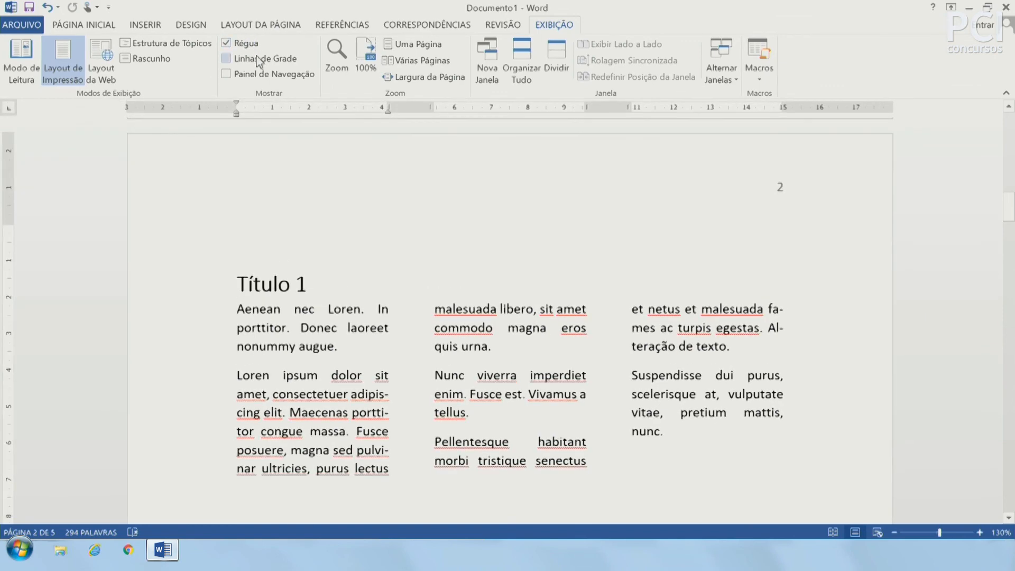
left_click(259, 60)
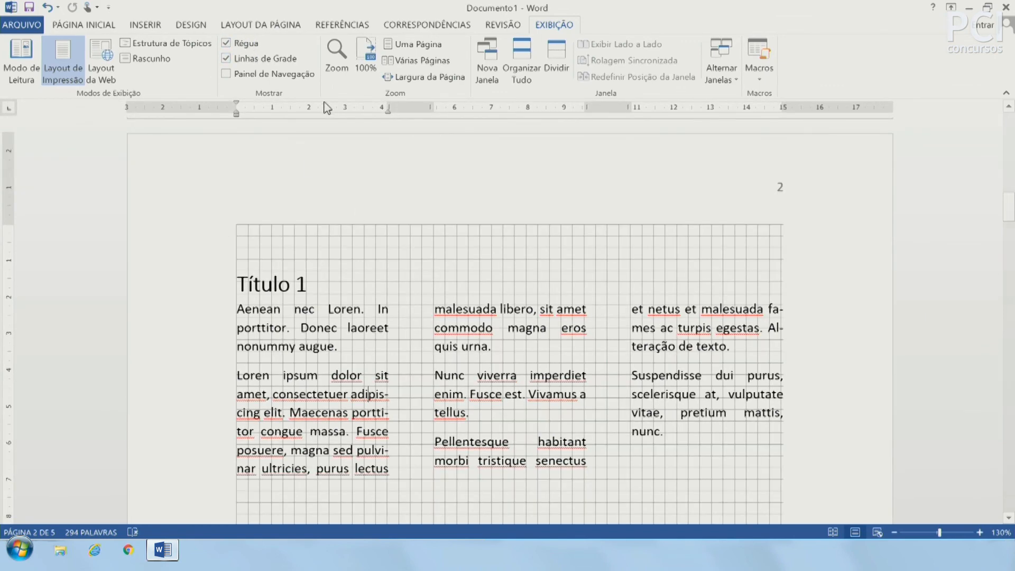
left_click(283, 60)
left_click(279, 75)
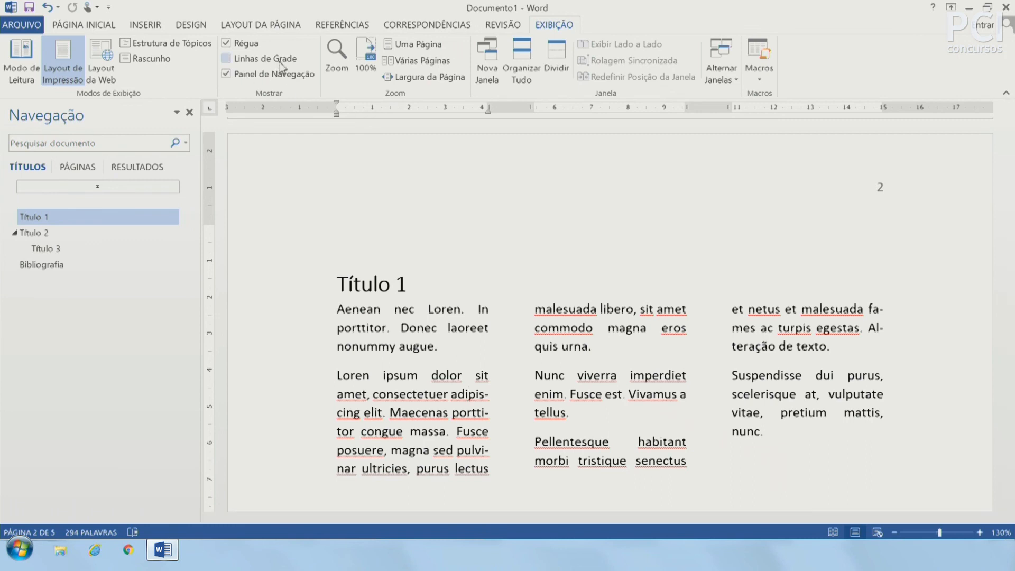
left_click(268, 74)
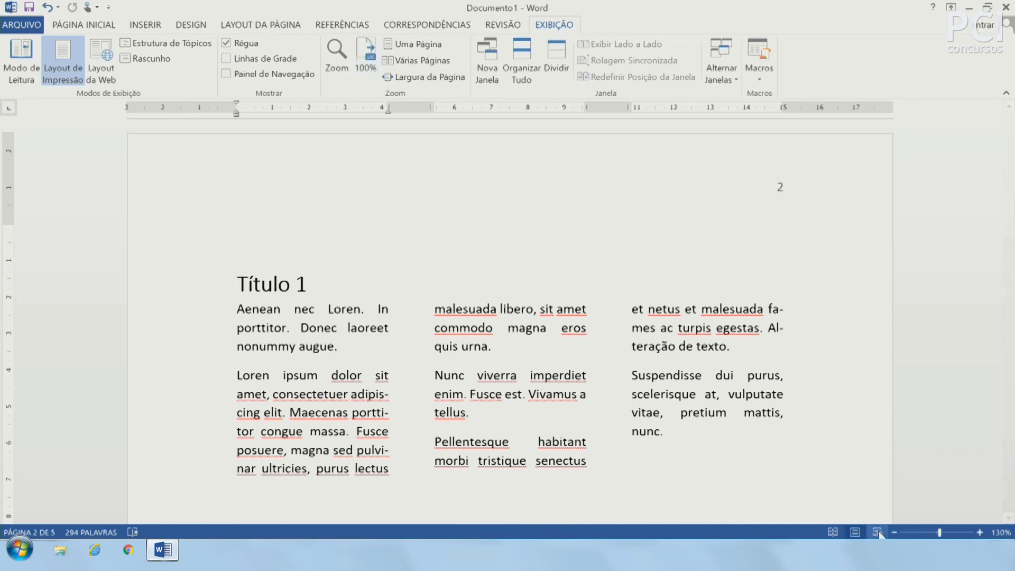
Step: Preview the document at One Page and Multiple Pages zoom, and set the zoom to Page Width
left_click(416, 46)
scroll(545, 380, "up", 5)
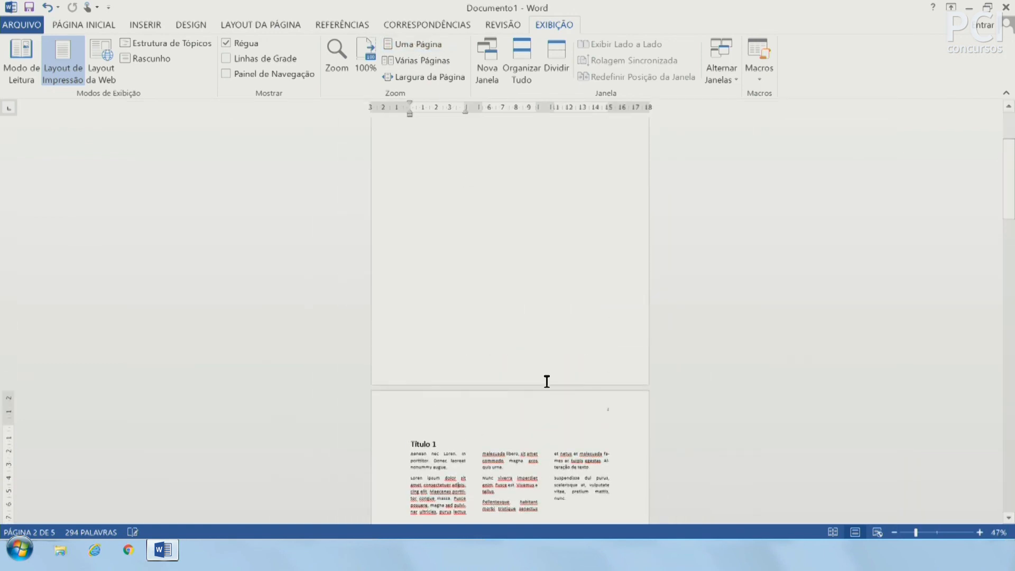
left_click(412, 60)
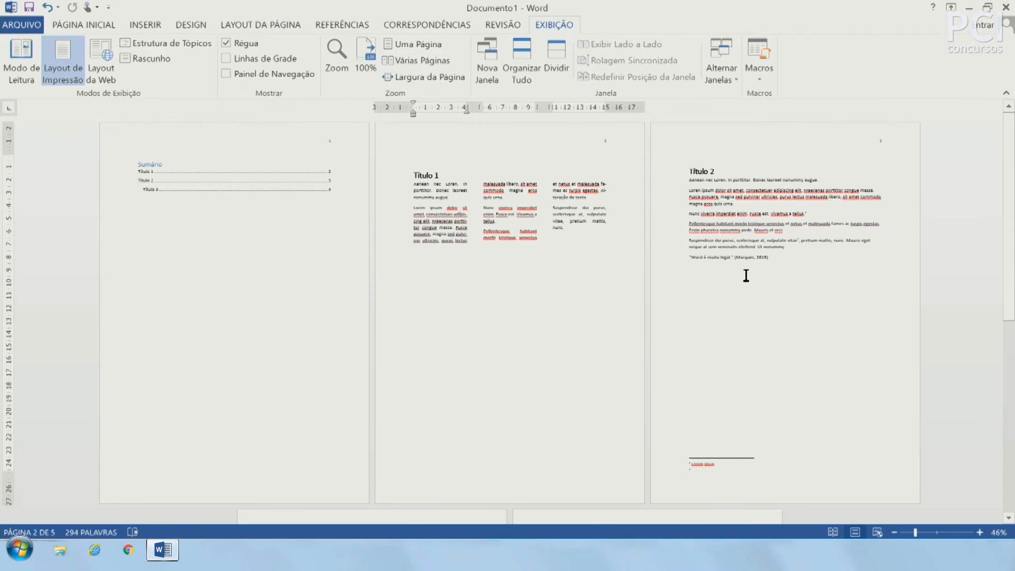
left_click(436, 77)
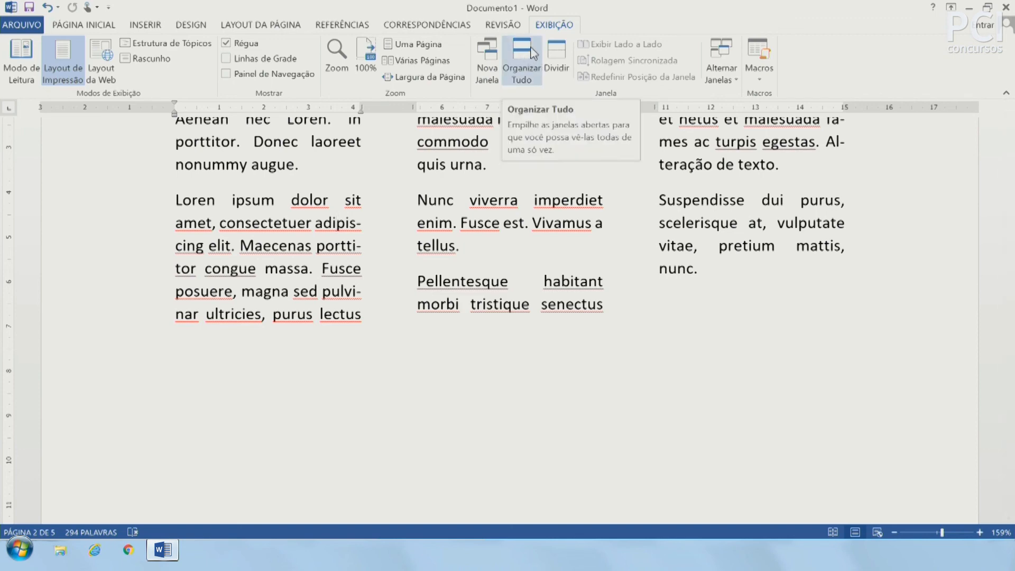
Step: Split the document window into two panes at mid-height and browse different parts of the text in them
left_click(557, 58)
left_click(703, 312)
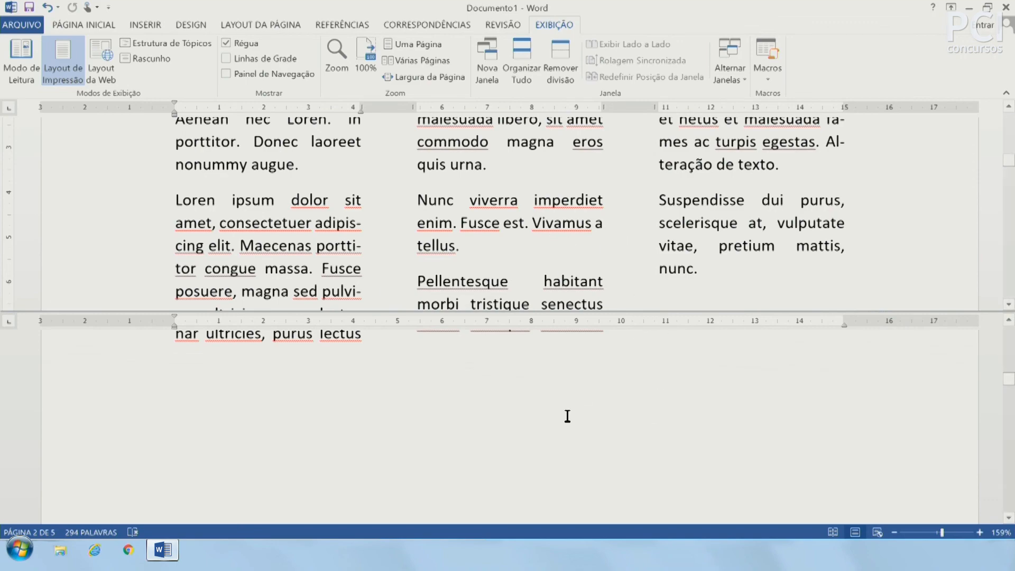
scroll(698, 248, "up", 4)
scroll(698, 248, "down", 11)
scroll(584, 417, "up", 5)
scroll(584, 423, "down", 3)
Step: Arrange all open windows and remove the split from the document window
left_click(518, 62)
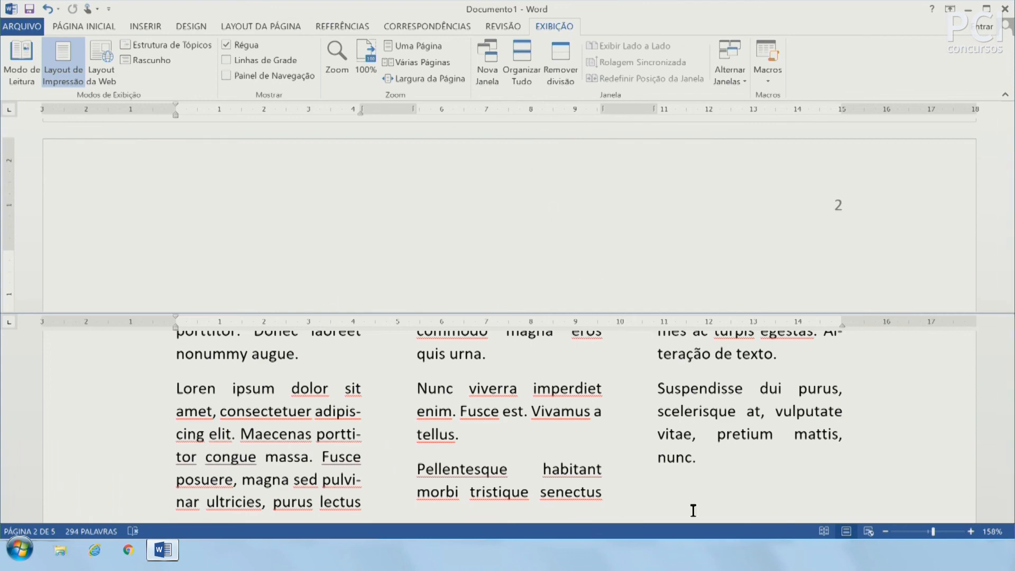
scroll(671, 425, "up", 1)
scroll(671, 426, "down", 1)
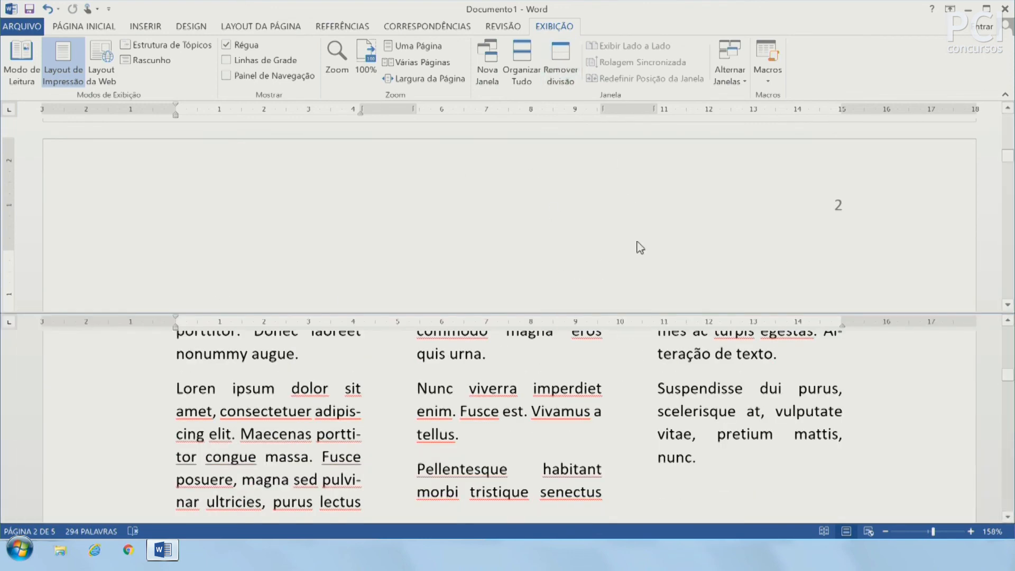
left_click(562, 68)
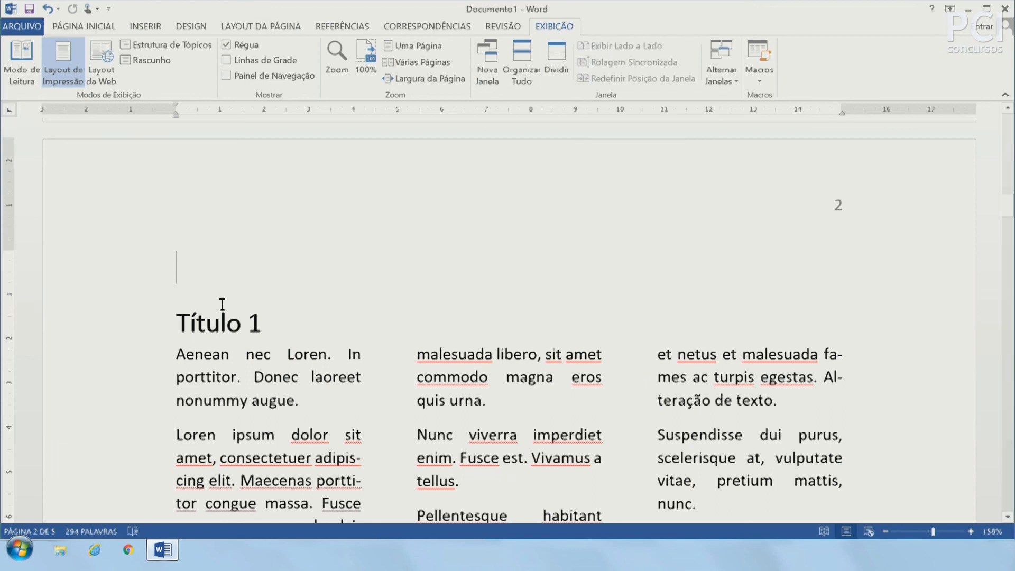
left_click_drag(220, 324, 354, 423)
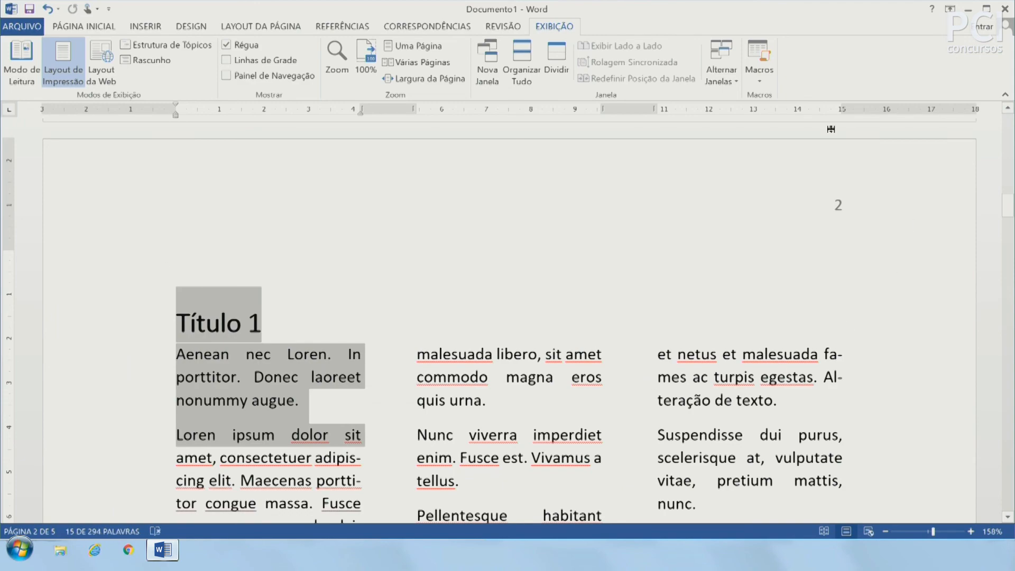
scroll(846, 311, "down", 4)
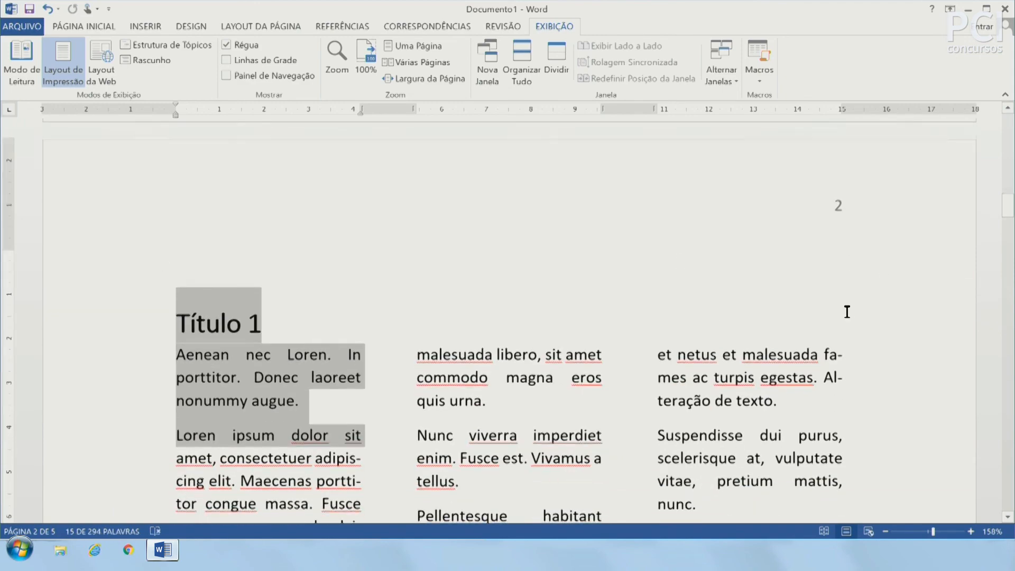
scroll(847, 312, "up", 4)
left_click(768, 304)
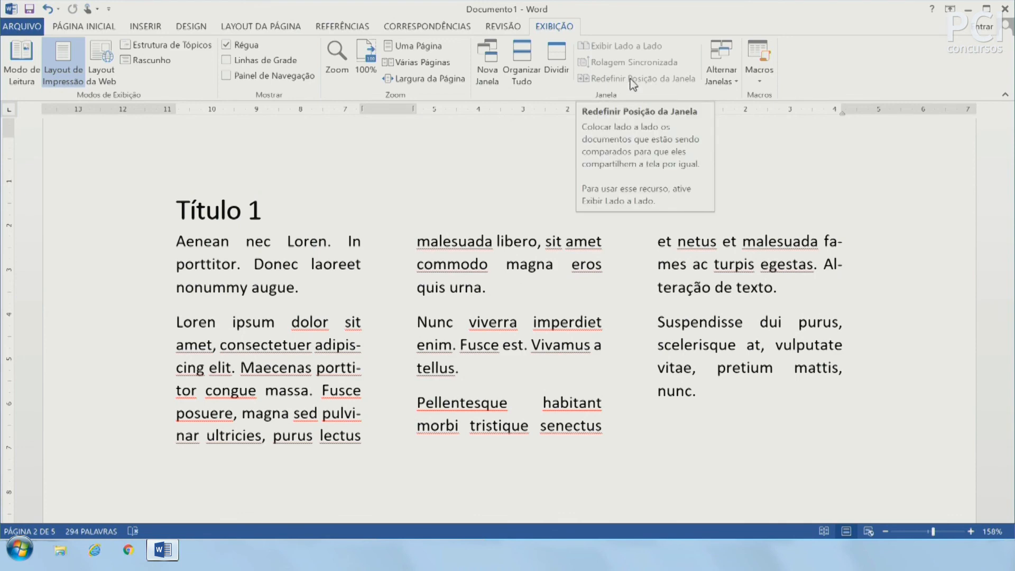
Step: View the list of open windows, switch to Documento1, and check the window's preview
left_click(722, 79)
left_click(648, 166)
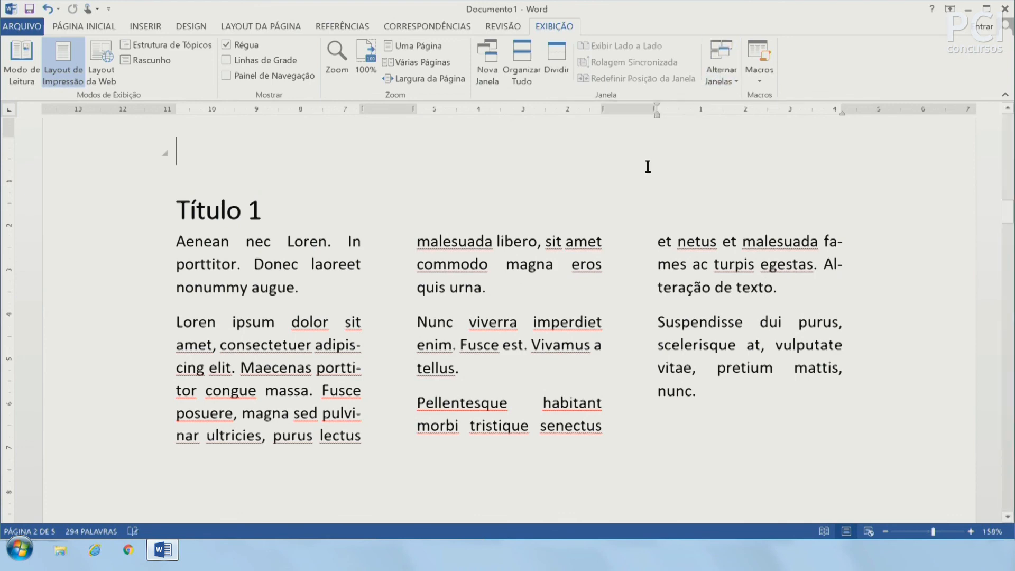
left_click(729, 55)
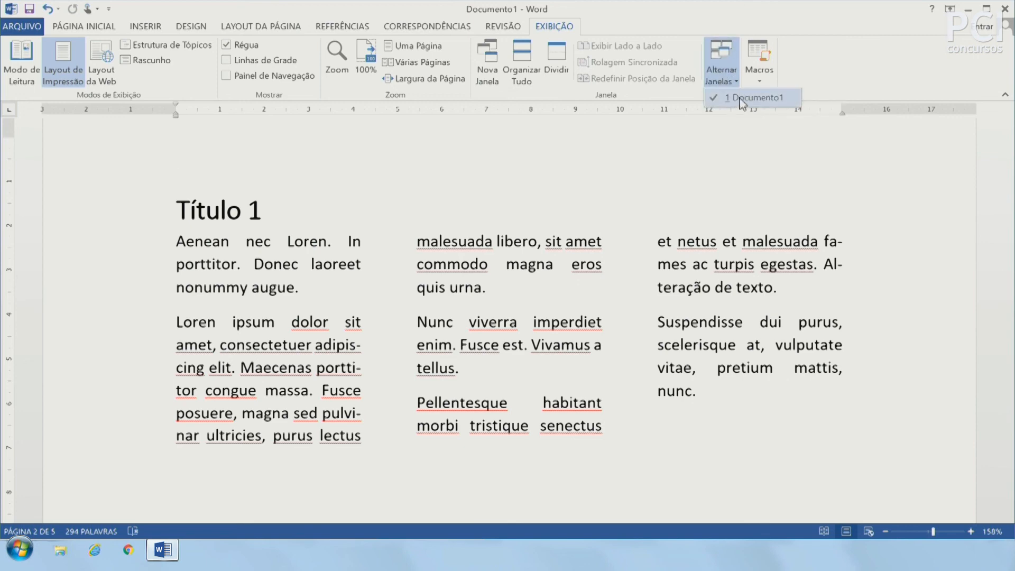
left_click(747, 102)
left_click(722, 59)
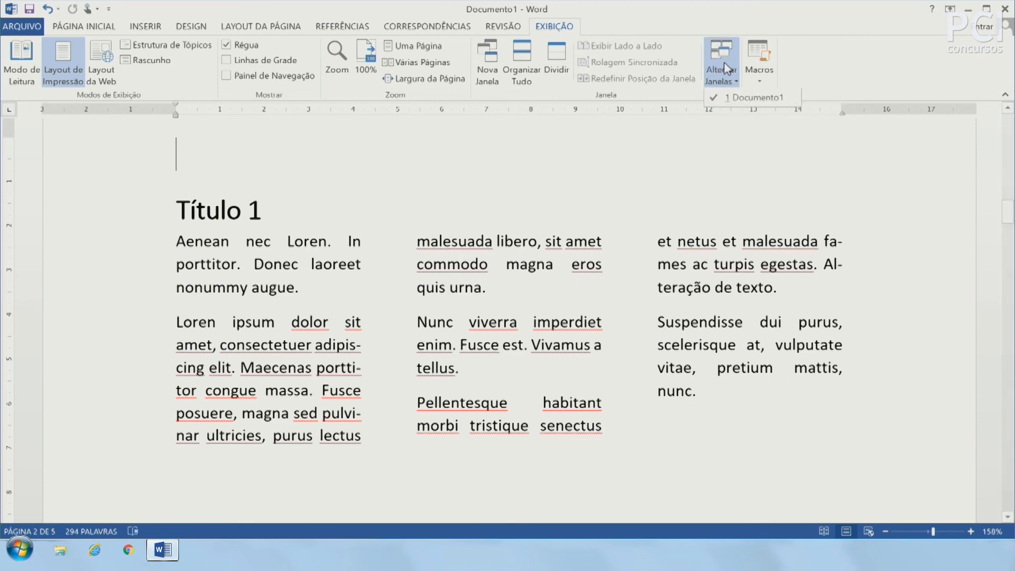
left_click(748, 98)
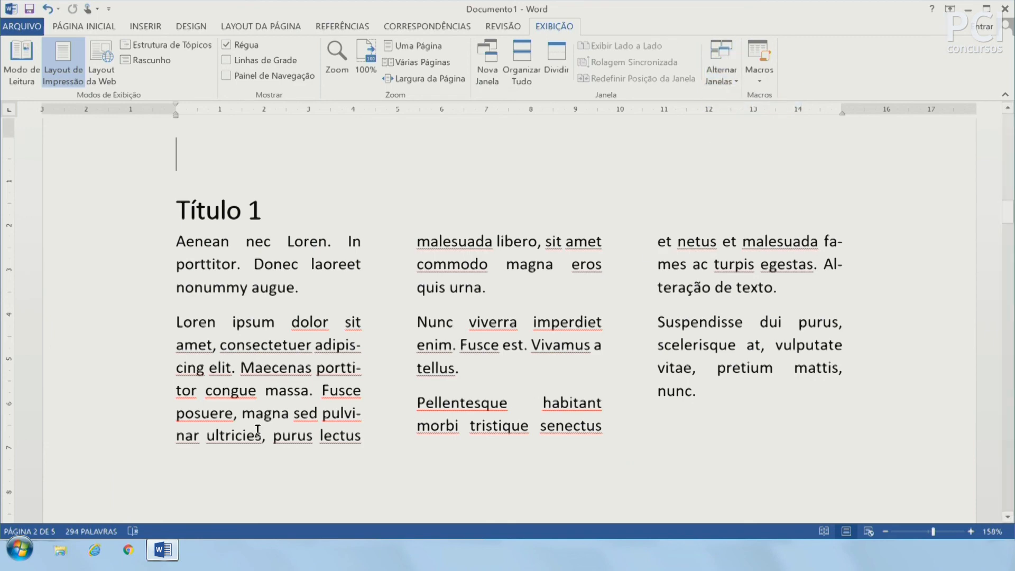
mouse_move(164, 550)
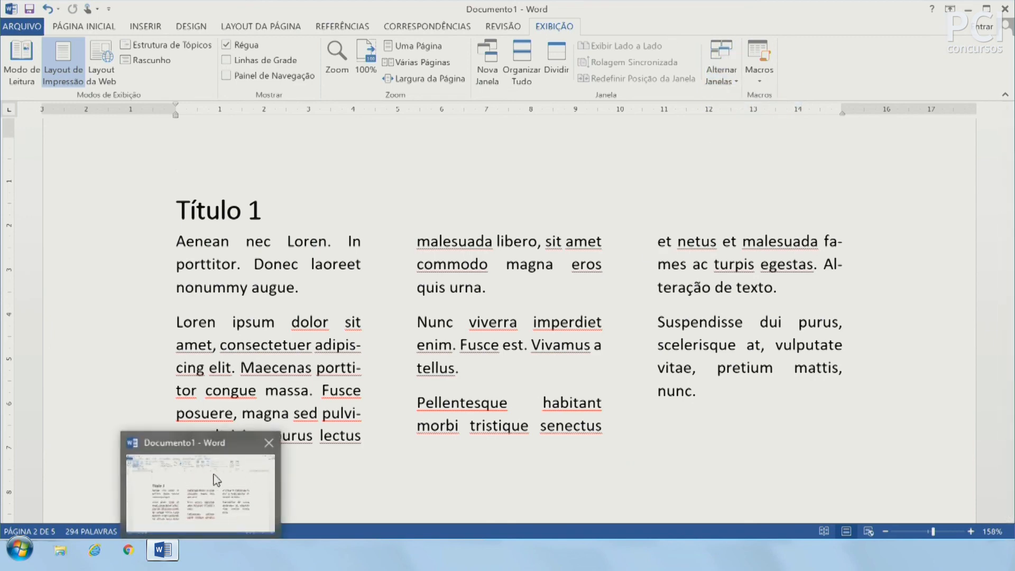
left_click(536, 378)
scroll(536, 377, "up", 10)
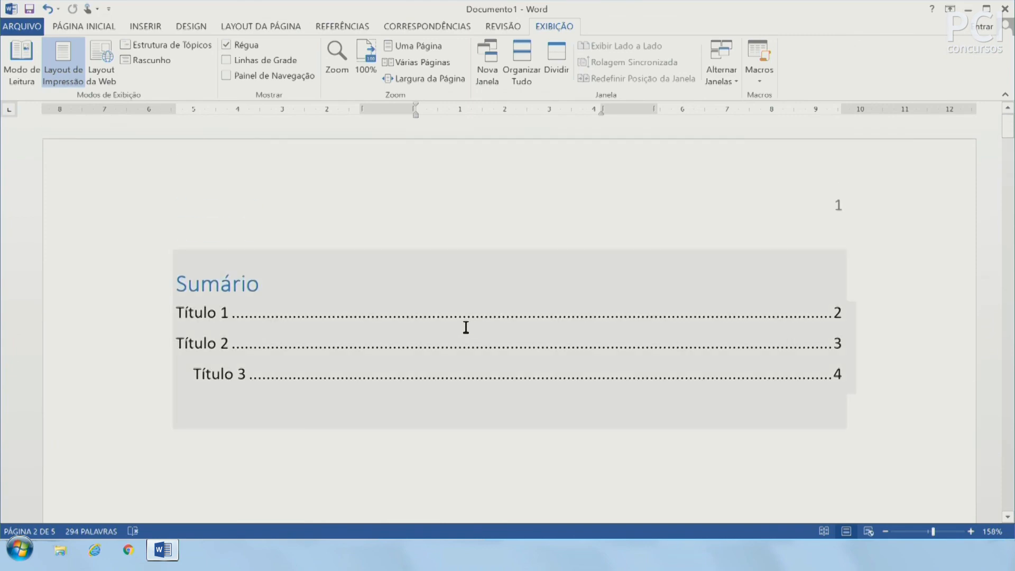
left_click(507, 401)
scroll(546, 419, "down", 5)
scroll(552, 422, "down", 10)
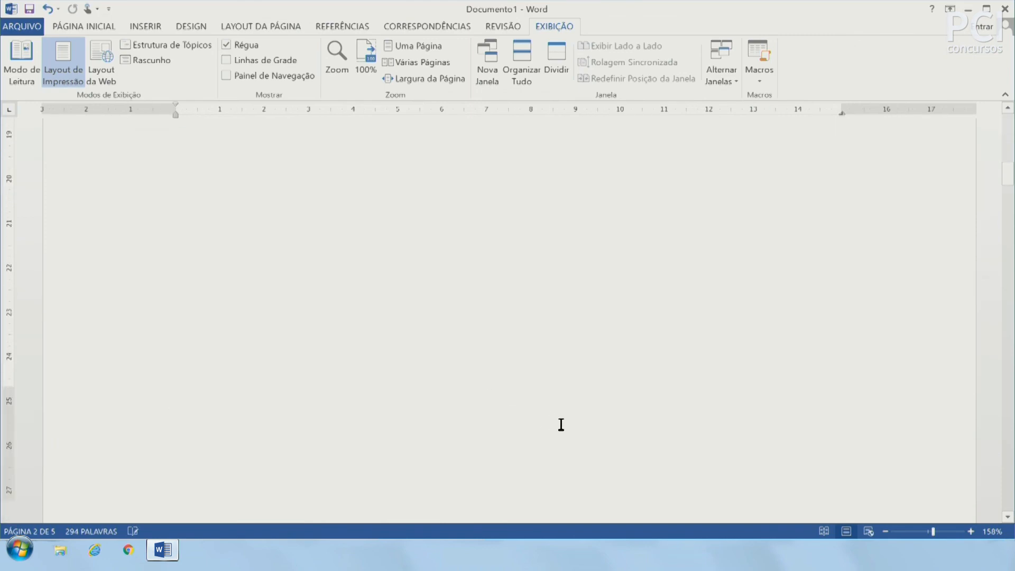
scroll(562, 320, "up", 3)
scroll(423, 238, "down", 2)
scroll(275, 181, "up", 1)
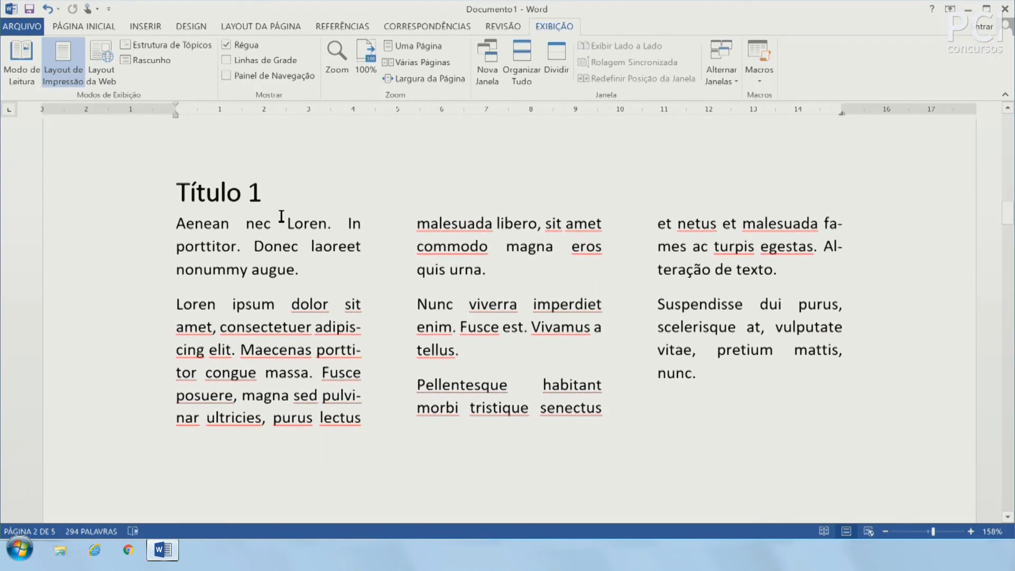
double_click(264, 223)
left_click(291, 249)
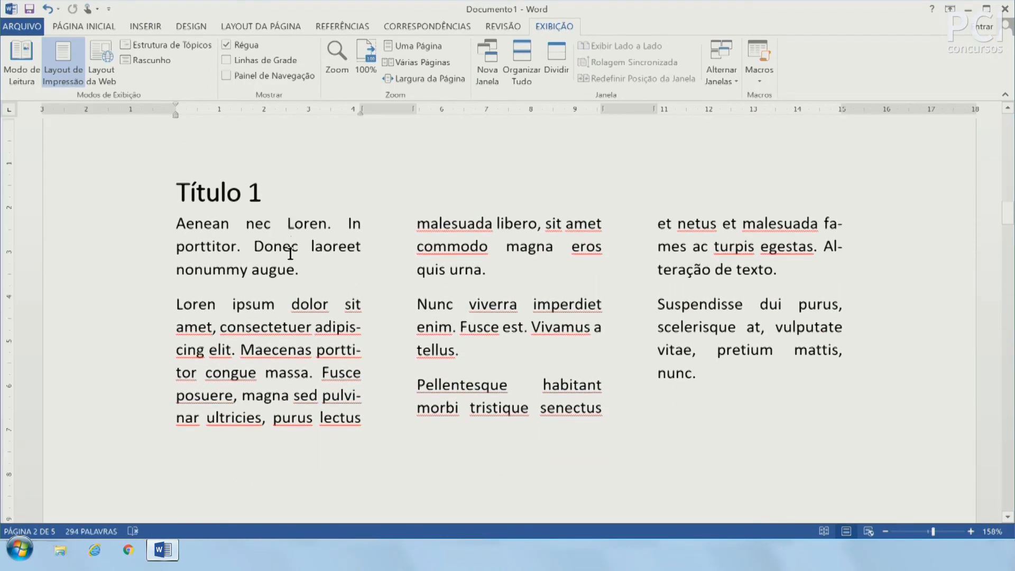